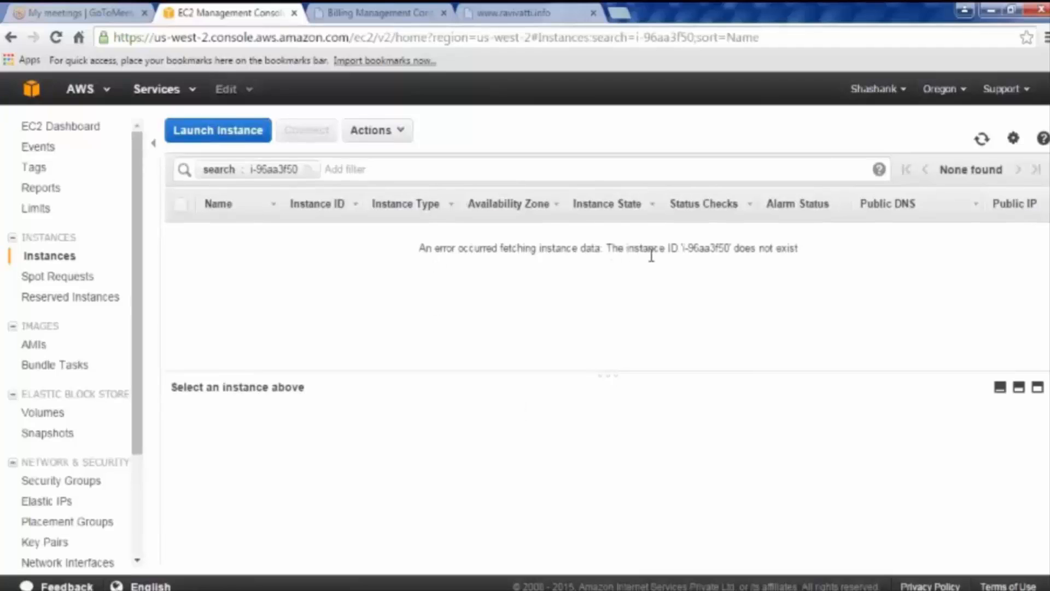
Step: Refresh the EC2 instance list and clear the search filter so all three instances appear
left_click_drag(643, 249, 819, 252)
left_click(969, 164)
left_click(981, 138)
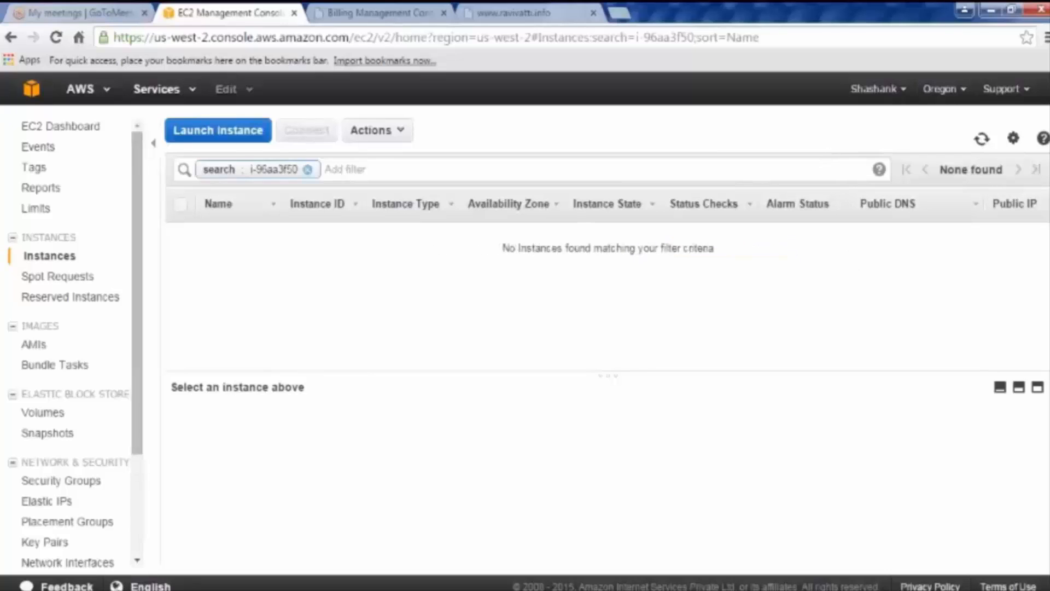
left_click(61, 261)
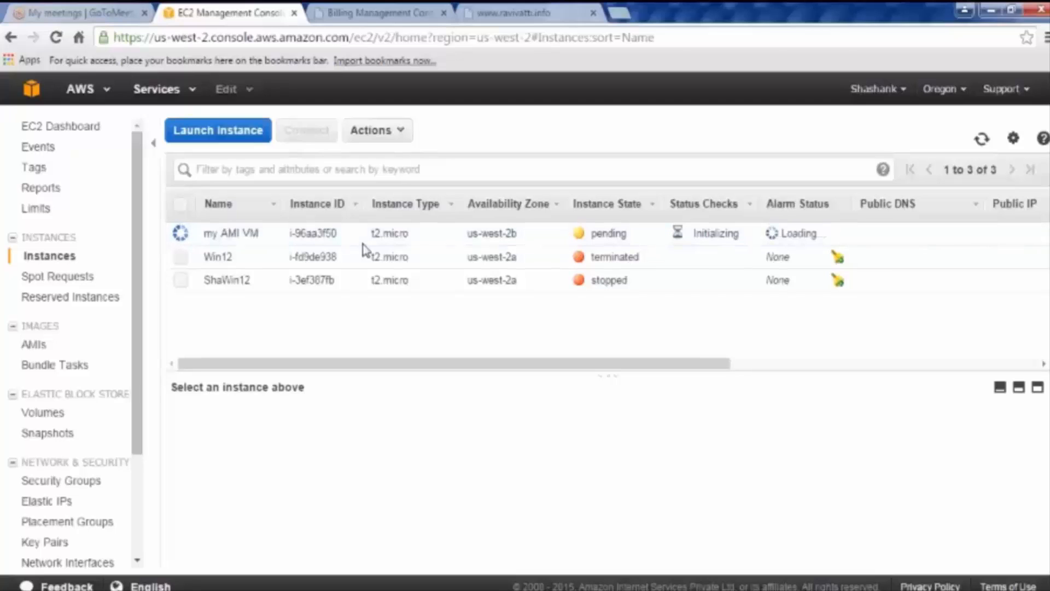
Step: Open the my AMI VM instance's Description panel and select its private IP address
left_click(186, 234)
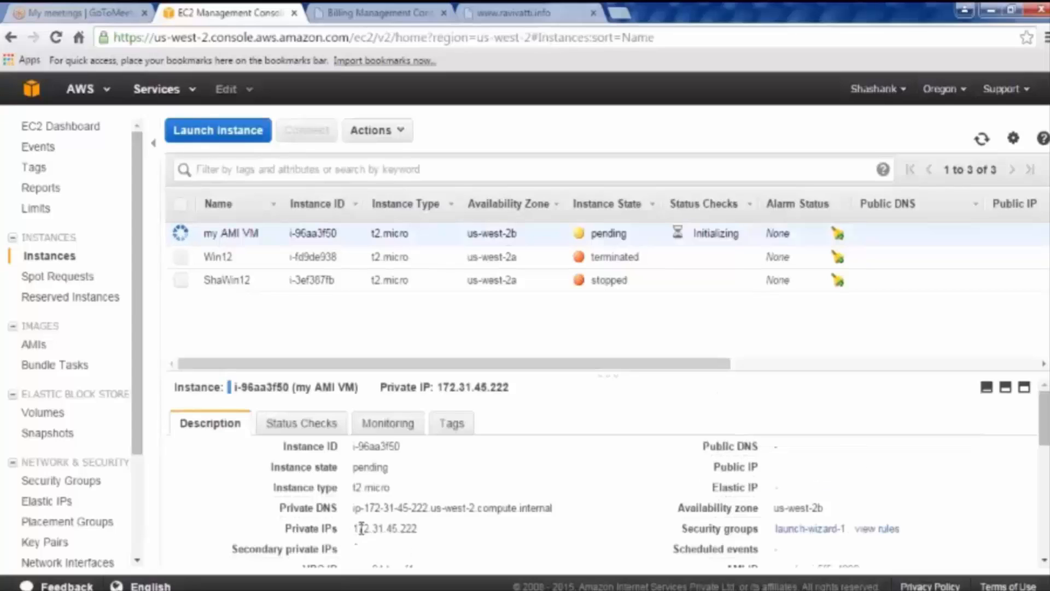
left_click_drag(356, 528, 428, 530)
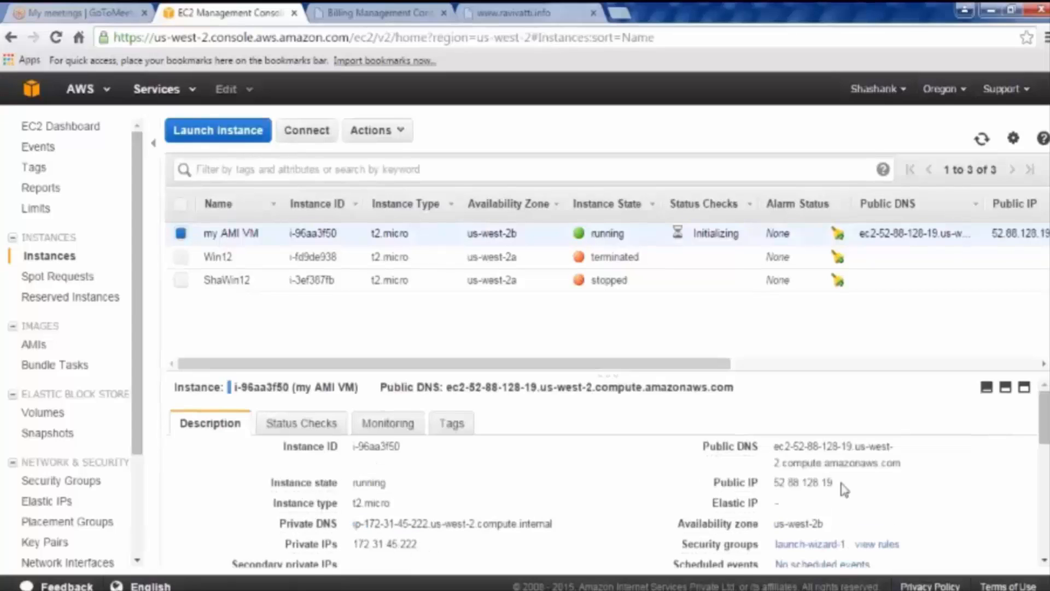
left_click(510, 13)
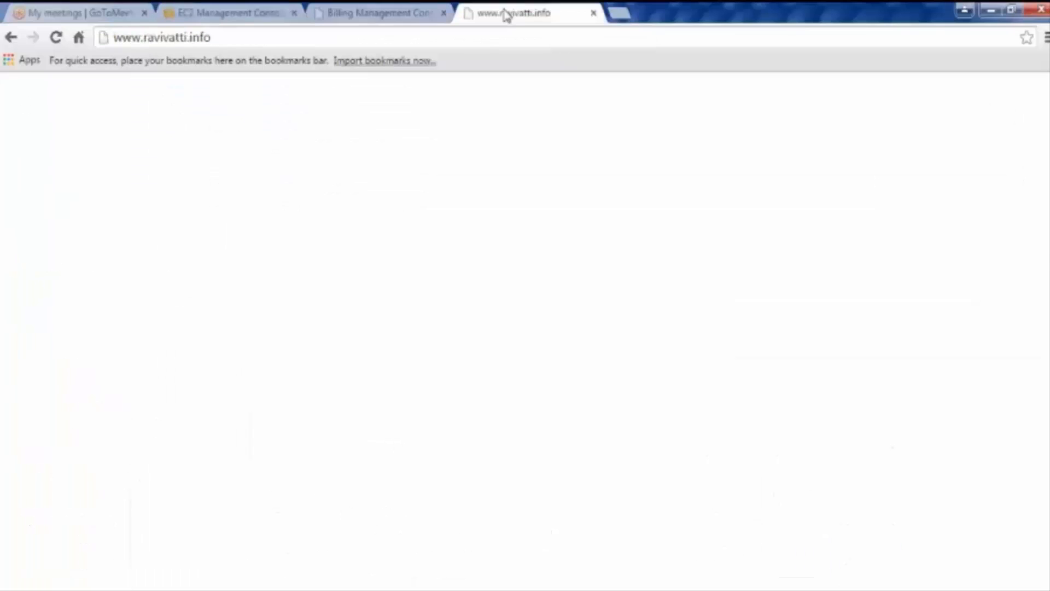
left_click(239, 37)
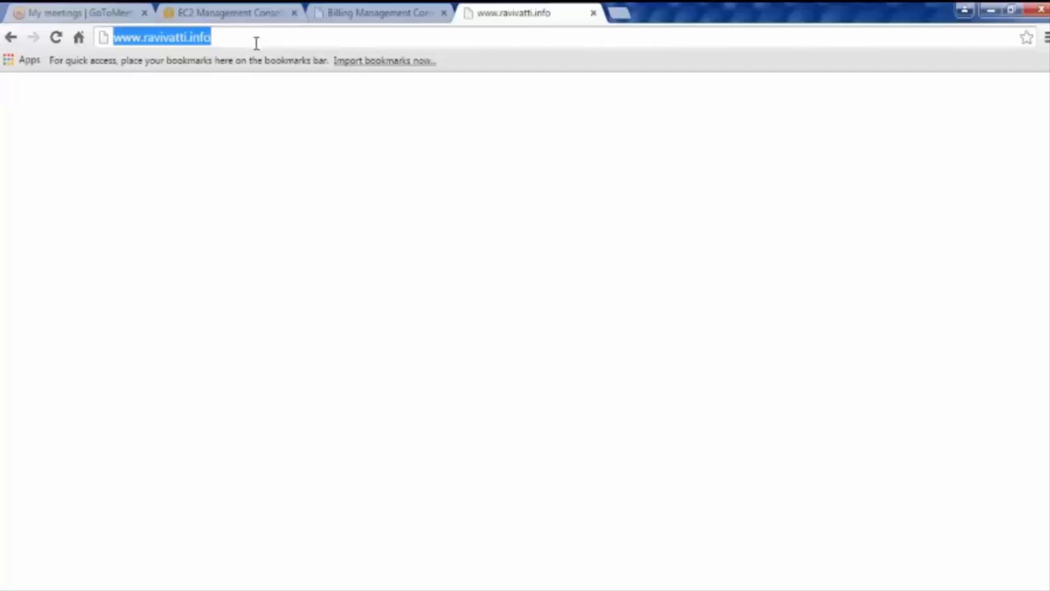
left_click(393, 17)
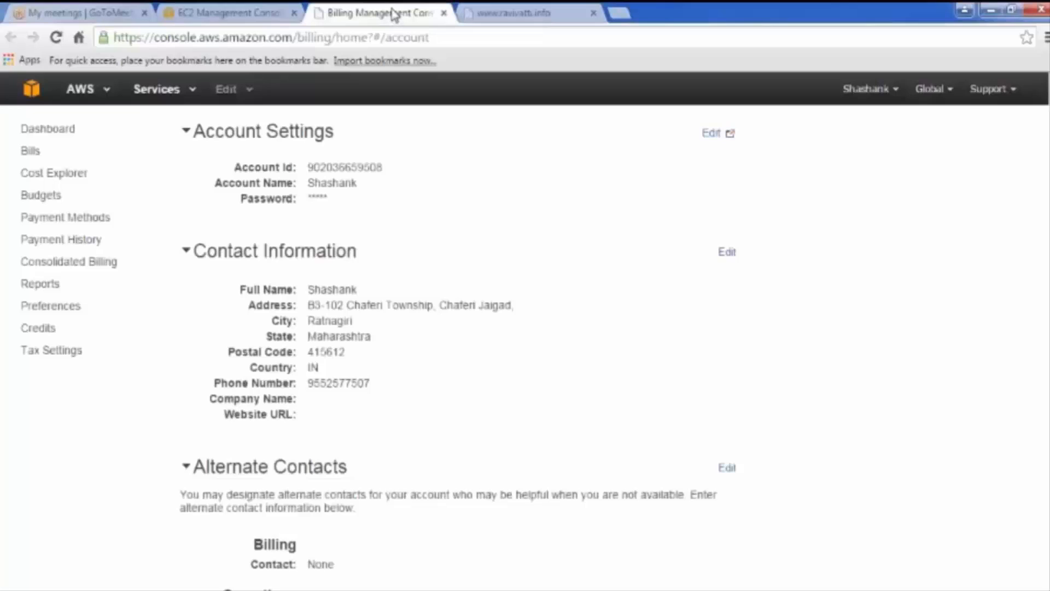
left_click(235, 16)
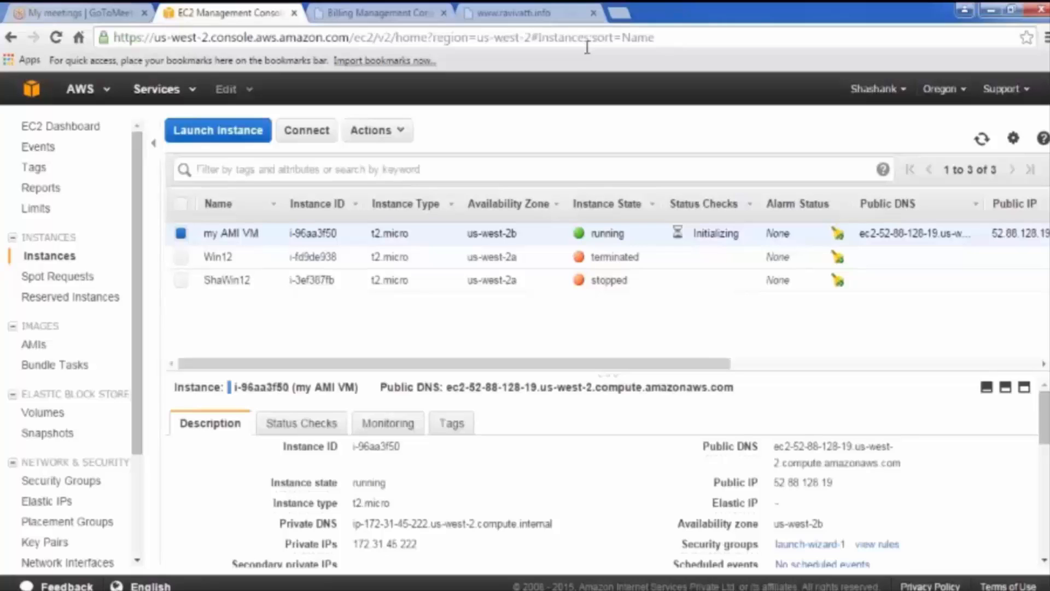
Step: Search Google for godaddy in a new tab and open the GoDaddy India domain site
left_click(623, 13)
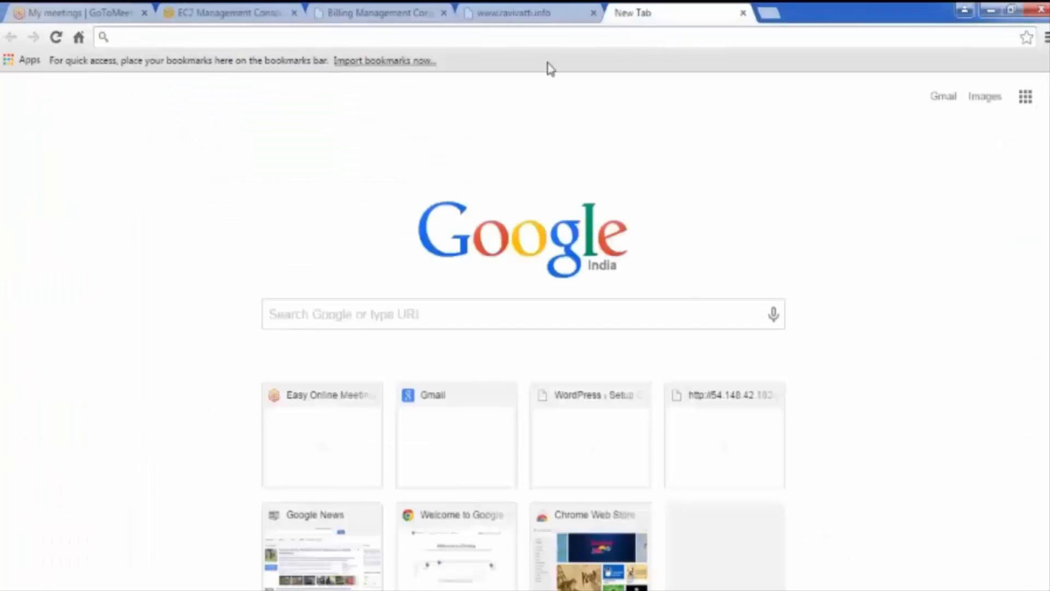
type("goda")
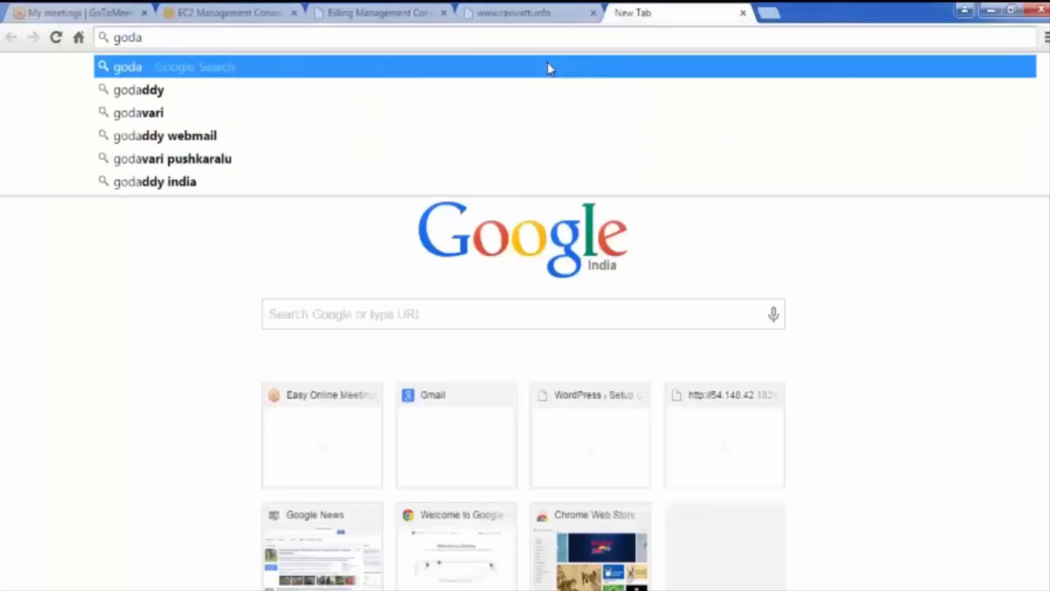
key("Down")
key("Return")
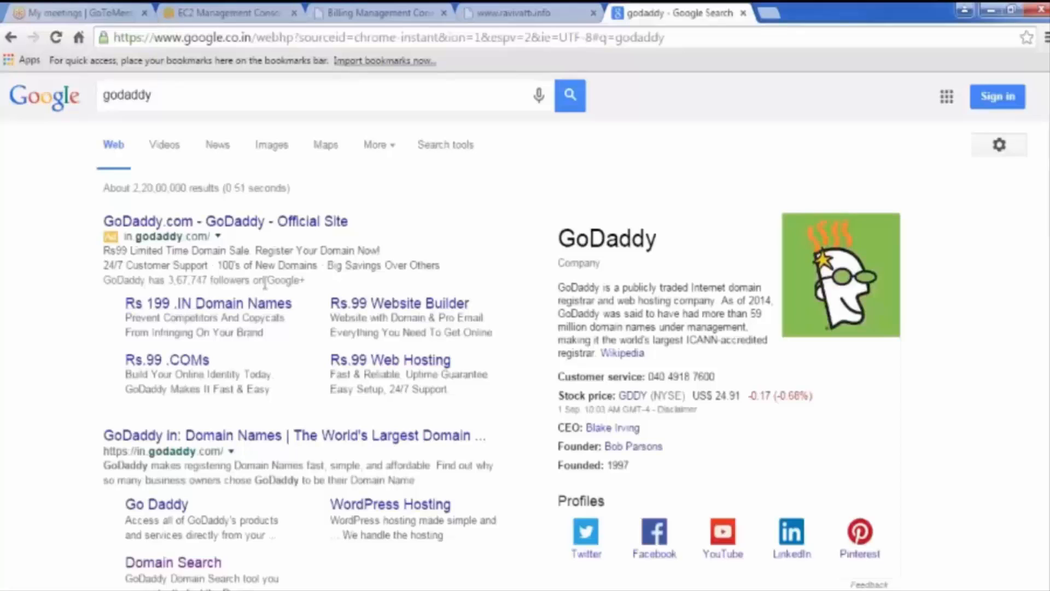
left_click(268, 451)
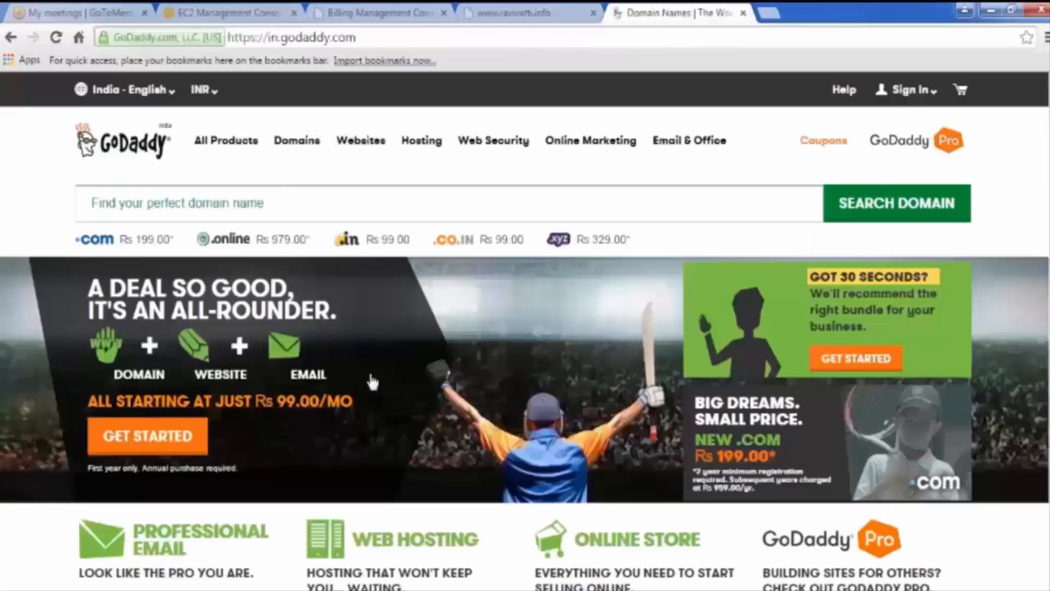
Step: Look up shashank-it.com, which shows available at Rs 199.00
left_click(321, 202)
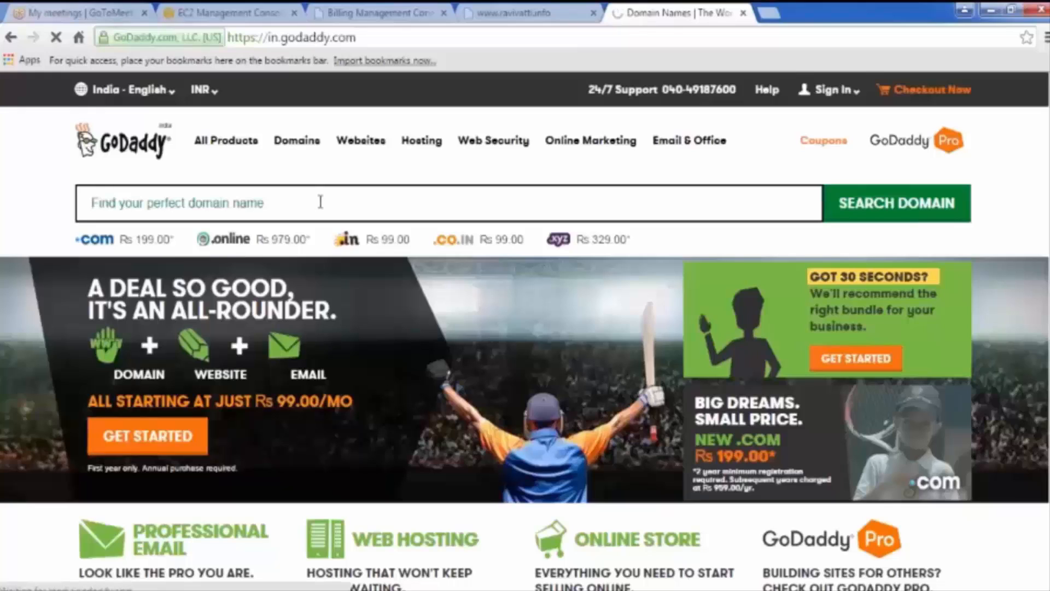
type("sha")
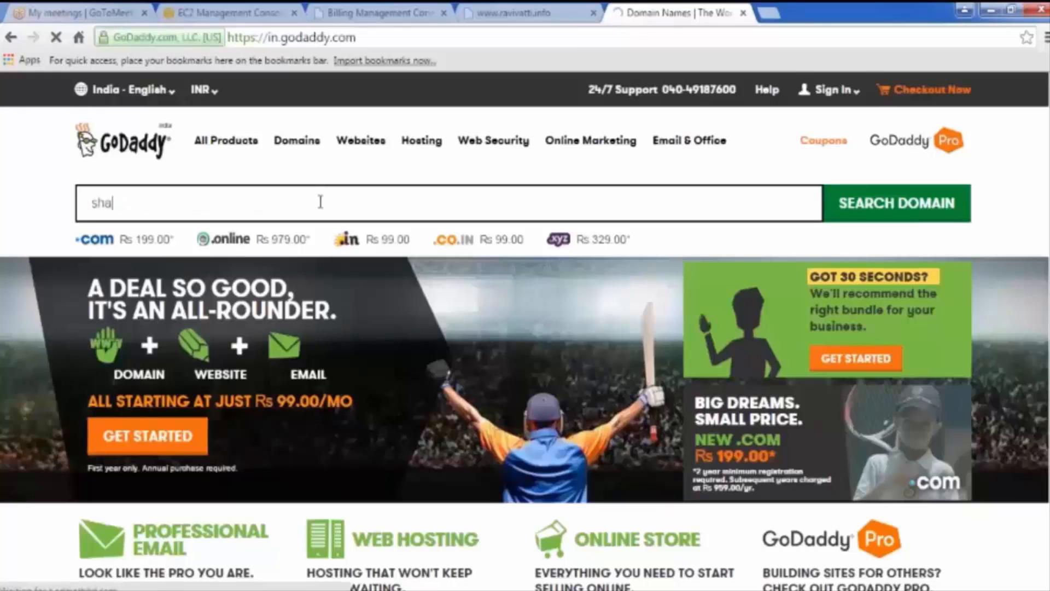
type("sh")
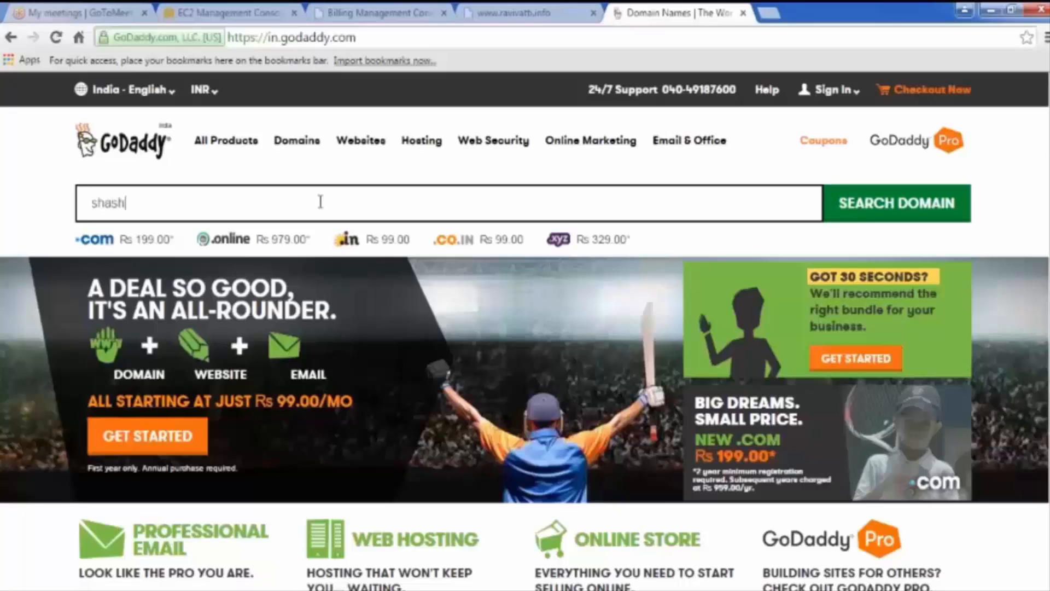
type("ank")
type("-it.com")
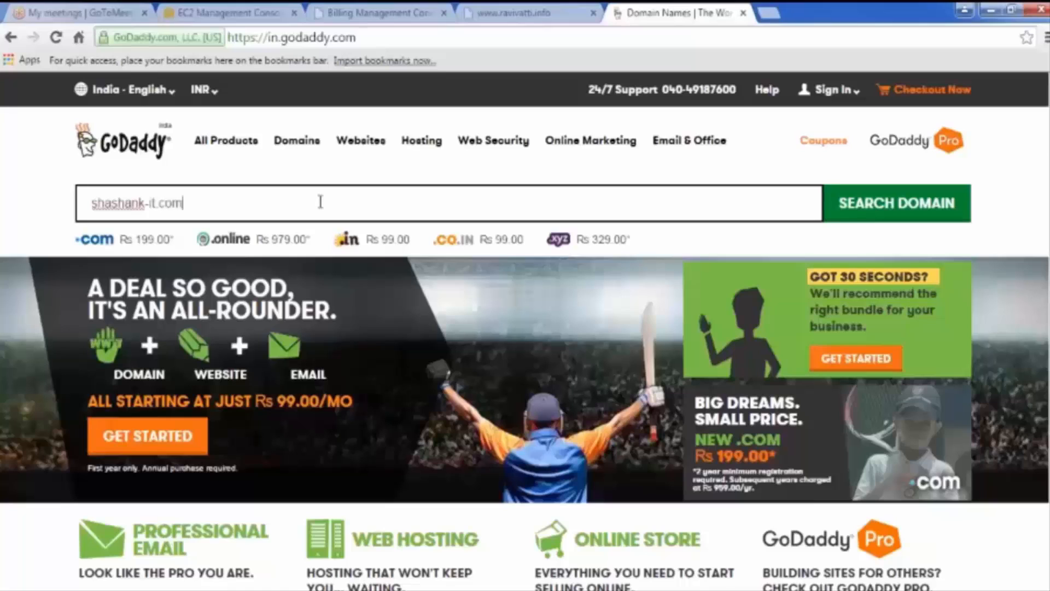
key("Return")
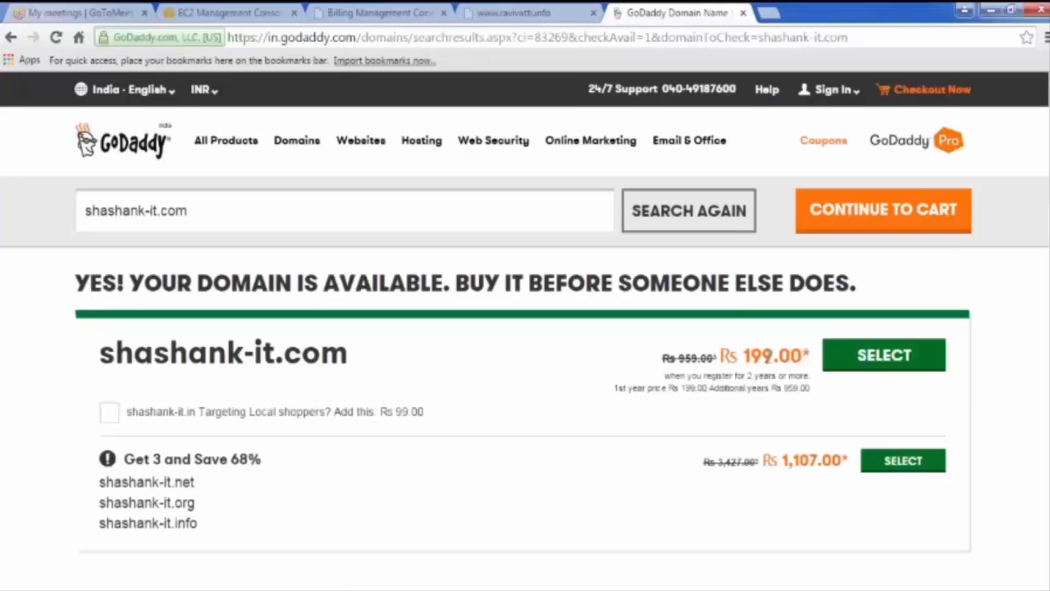
Step: Select shashank-it.com in the search box and switch back to the EC2 Management Console tab
left_click_drag(196, 214, 87, 211)
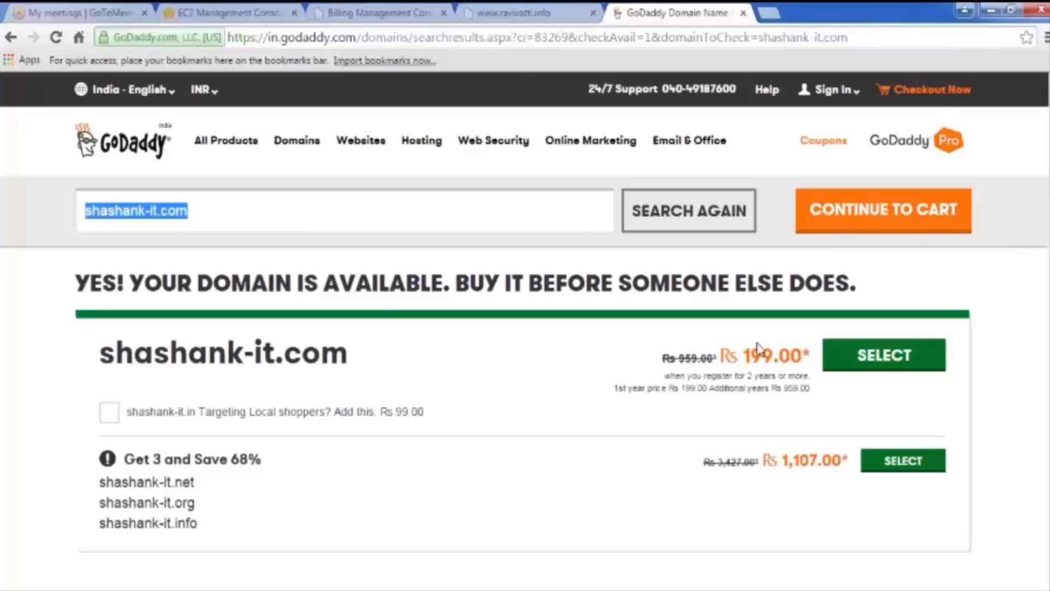
left_click(377, 12)
left_click(235, 11)
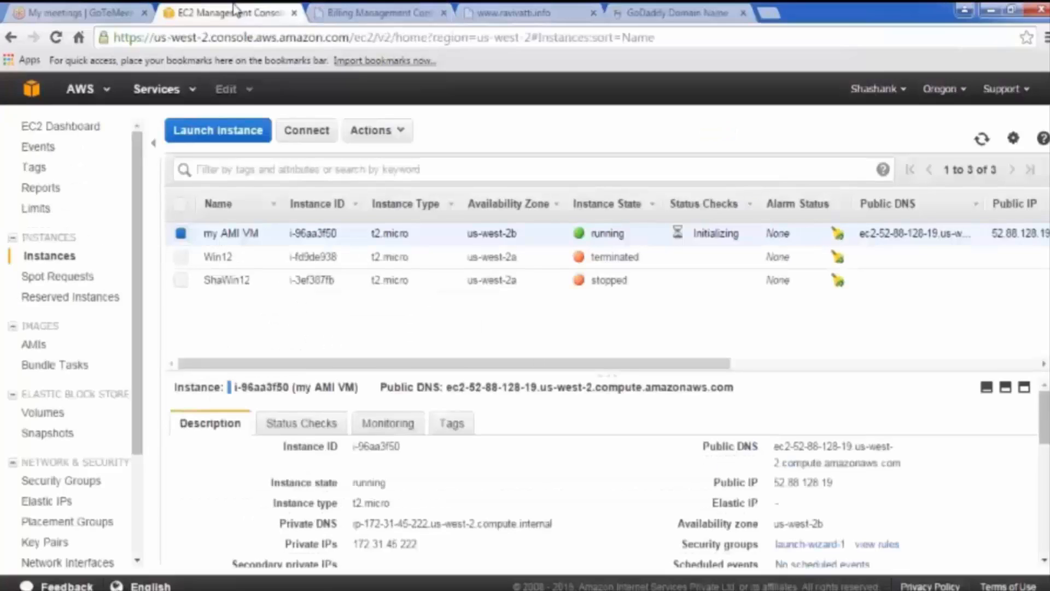
Step: Open the public IP 52.88.128.19 in a new tab from its context menu, then return to the console
left_click_drag(835, 484, 775, 487)
right_click(775, 486)
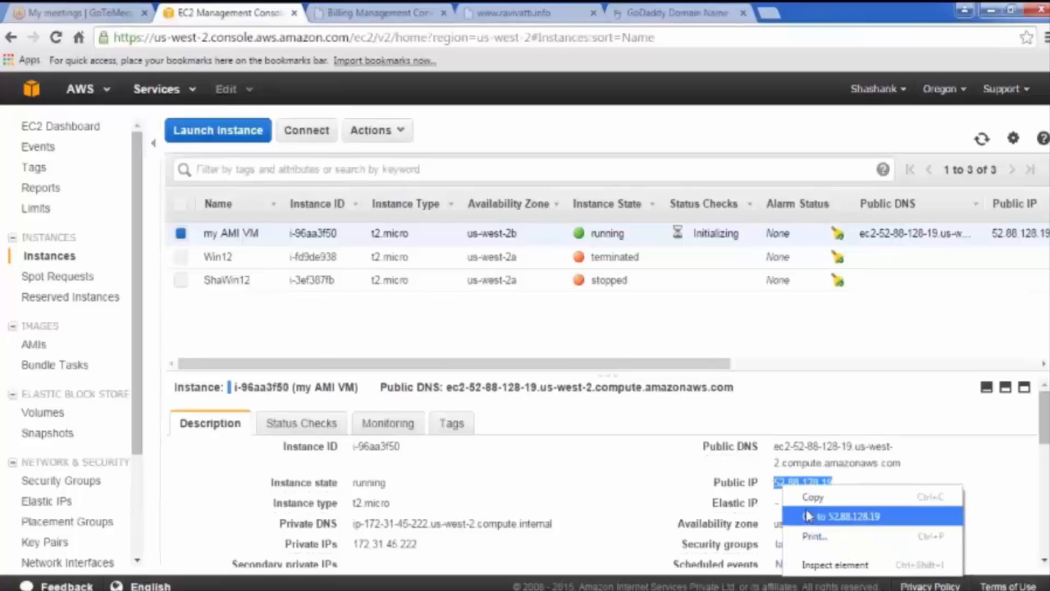
left_click(810, 514)
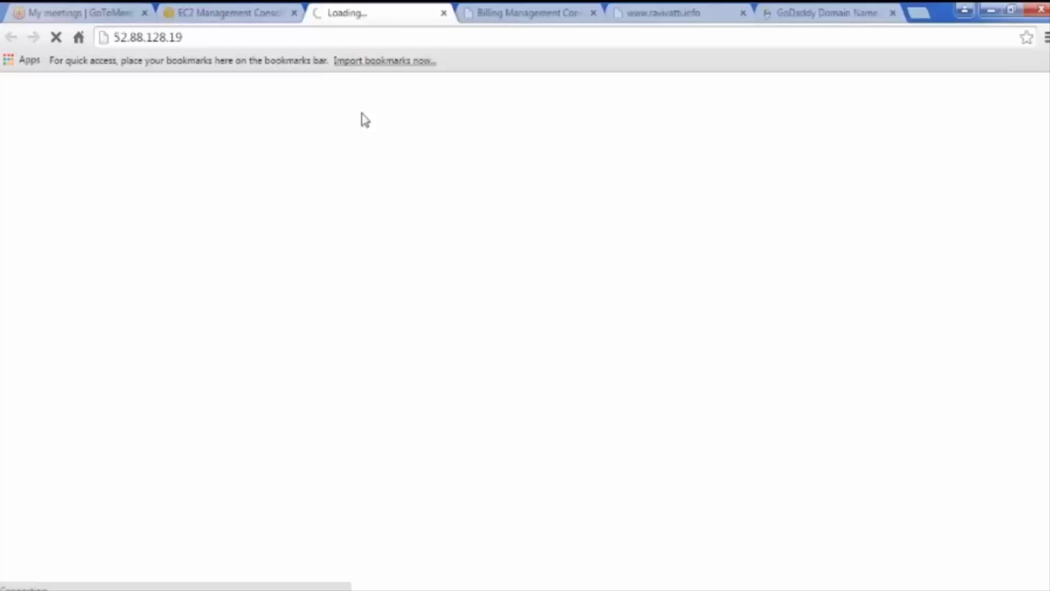
left_click(246, 17)
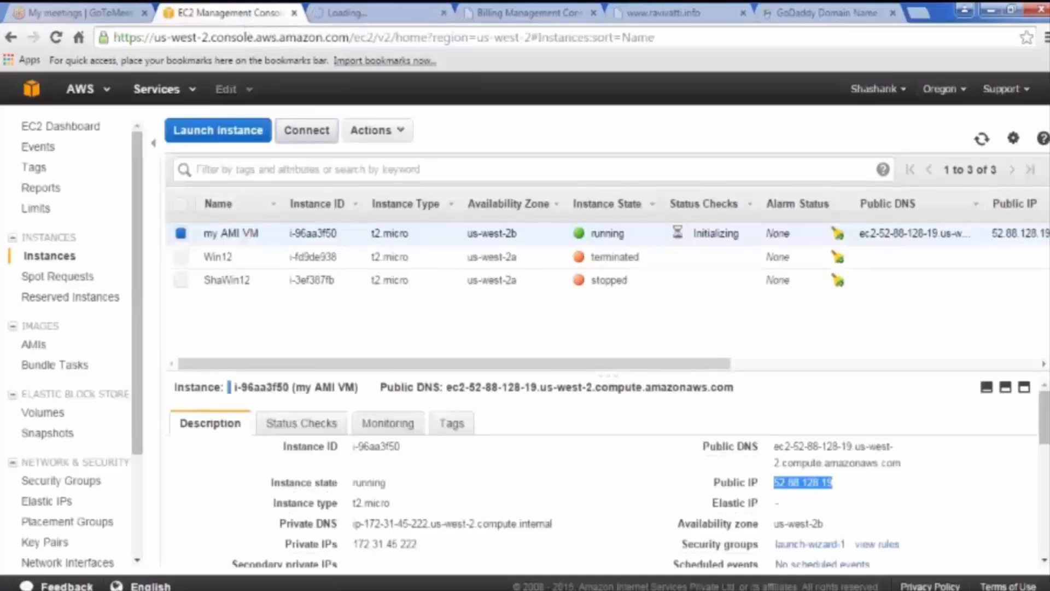
Step: Download the remote desktop shortcut for 52.88.128.19 from the connection details and launch it
left_click(306, 130)
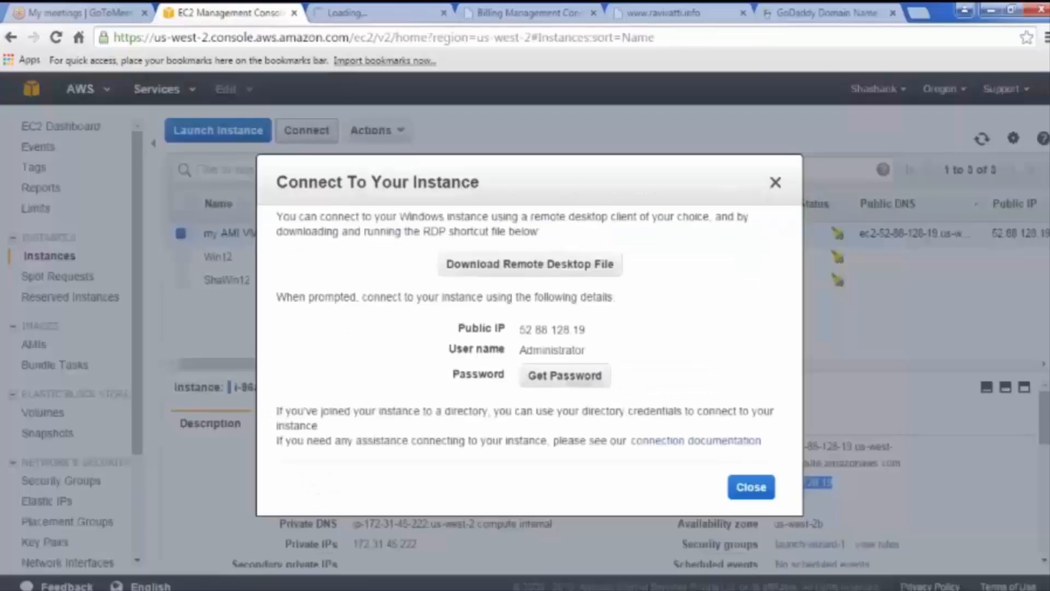
left_click_drag(586, 330, 519, 330)
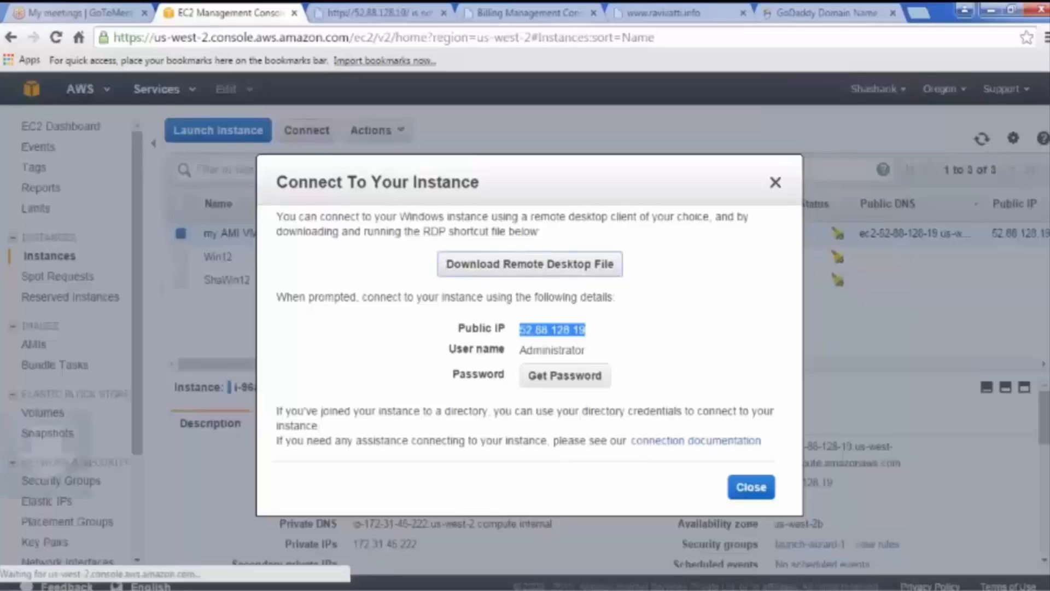
left_click(112, 578)
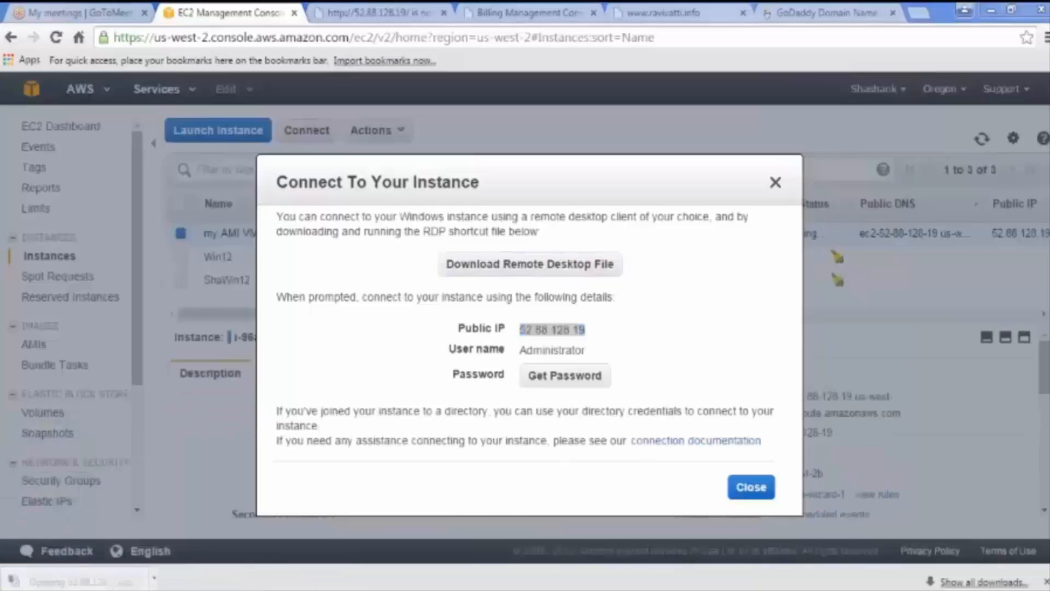
left_click(613, 396)
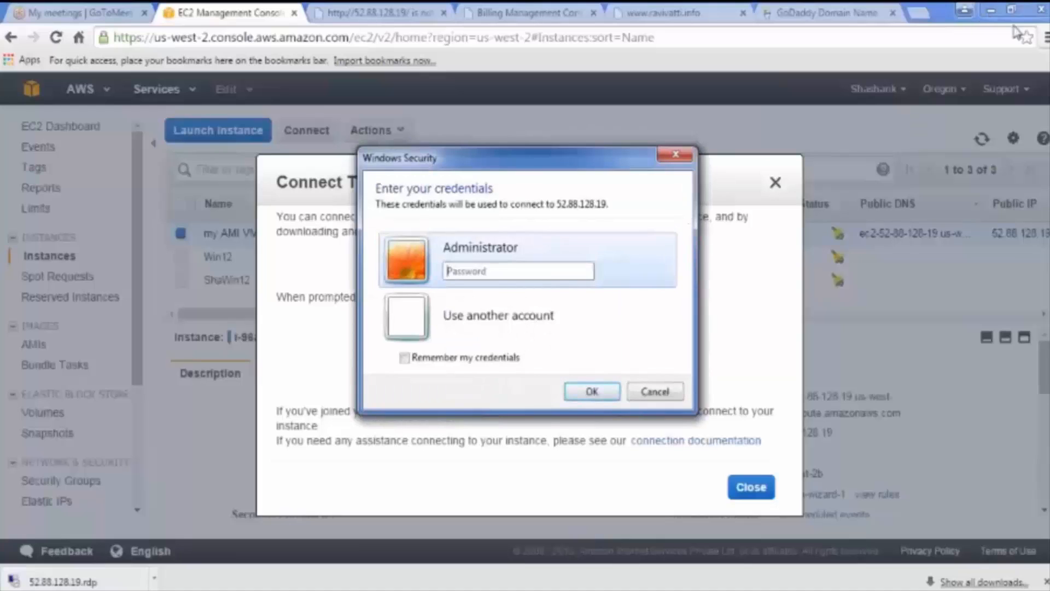
left_click(972, 18)
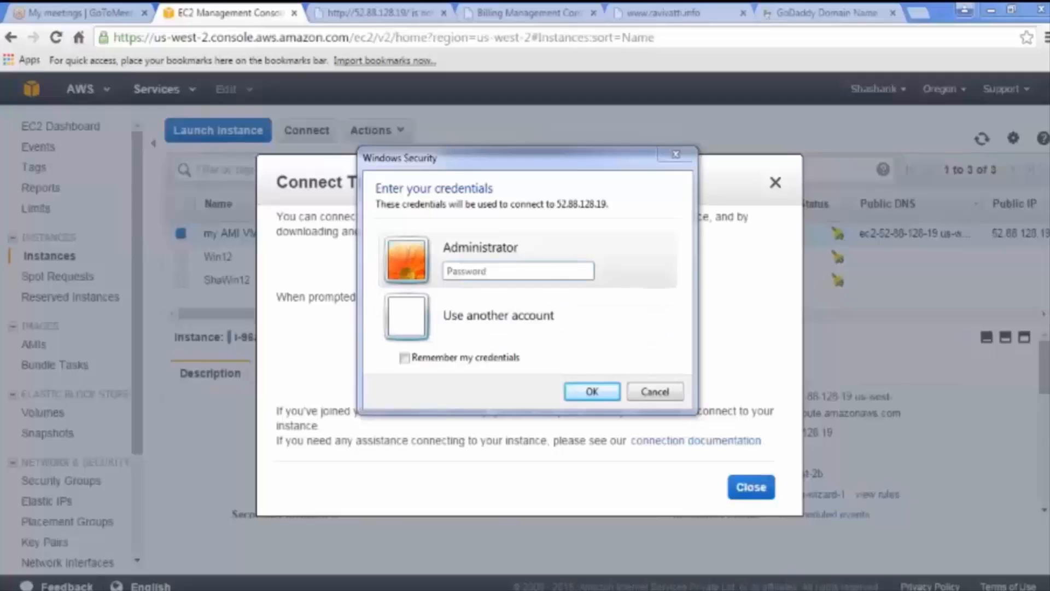
Step: Paste the Administrator password into Windows Security and confirm the credentials
left_click(518, 271)
key("ctrl+v")
left_click(565, 389)
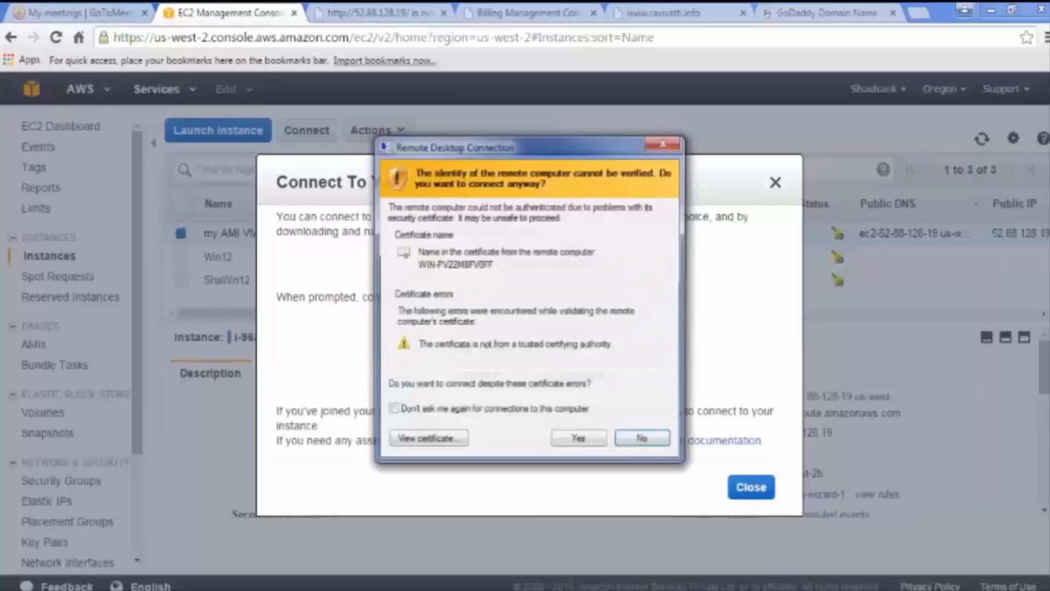
Step: Accept the unverified certificate warning to finish connecting to 52.88.128.19
left_click(579, 440)
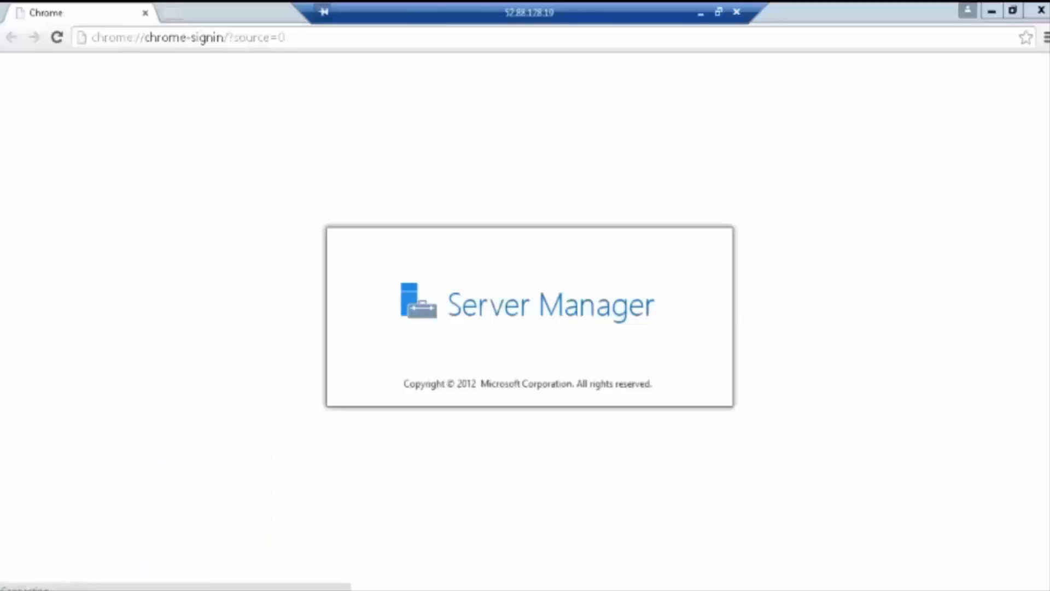
Step: Try loading 127.0.0.1 and then localhost in Chrome; both are unreachable
left_click(249, 39)
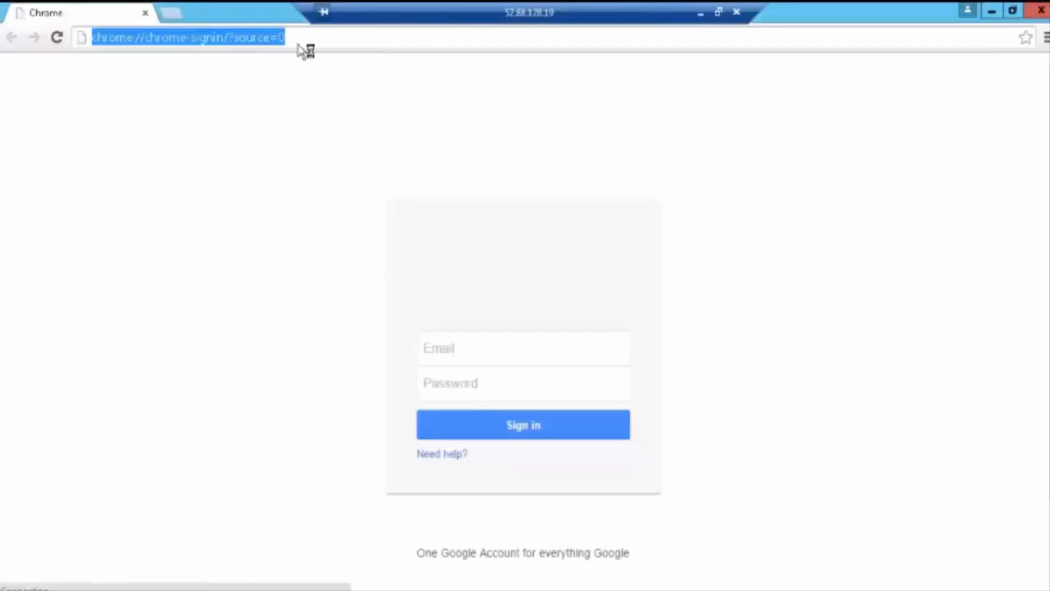
type("1")
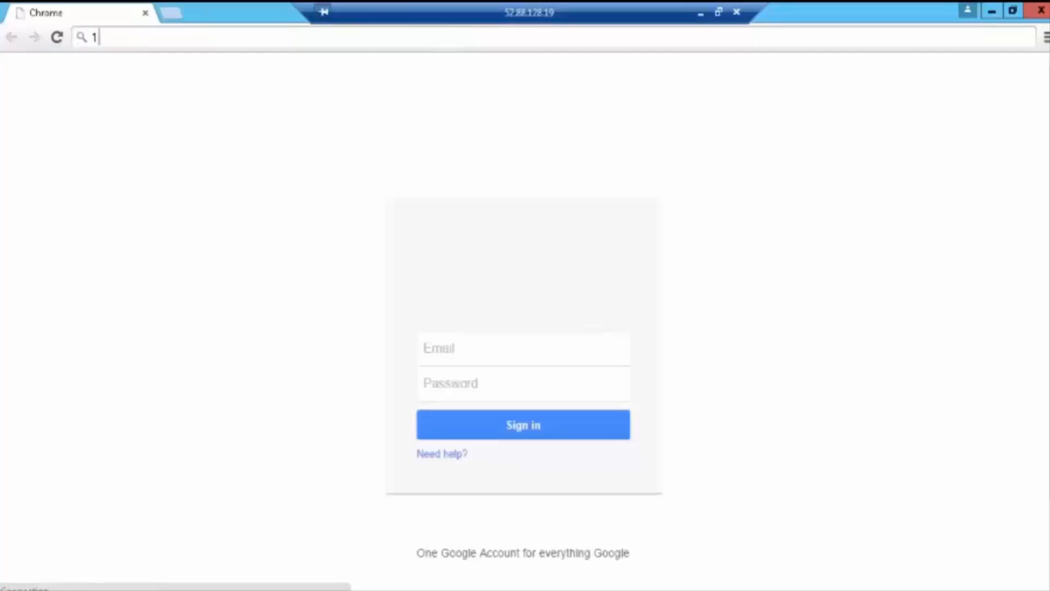
type("27.0.0.")
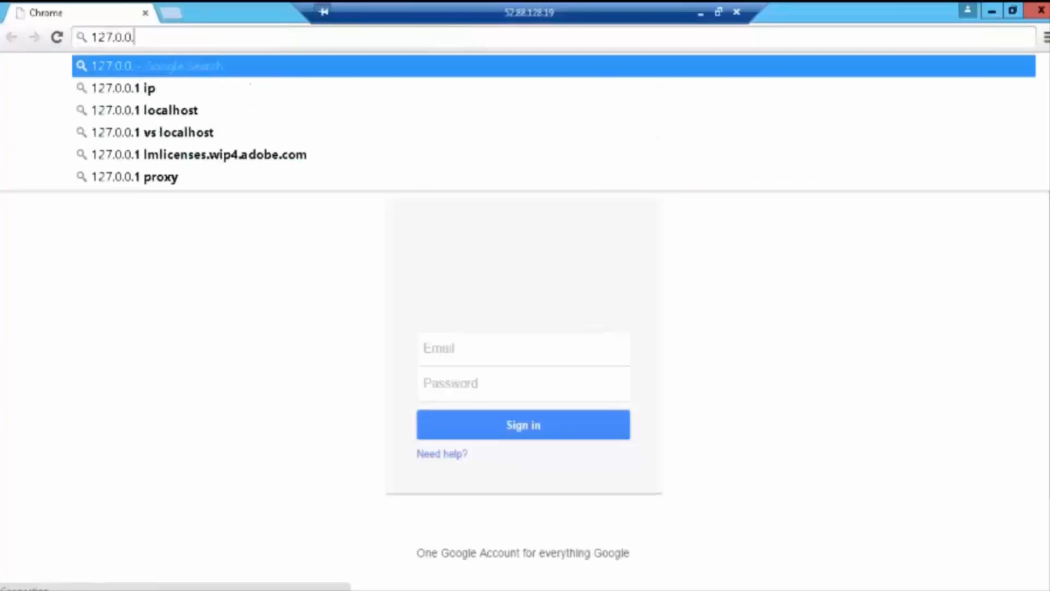
type("1")
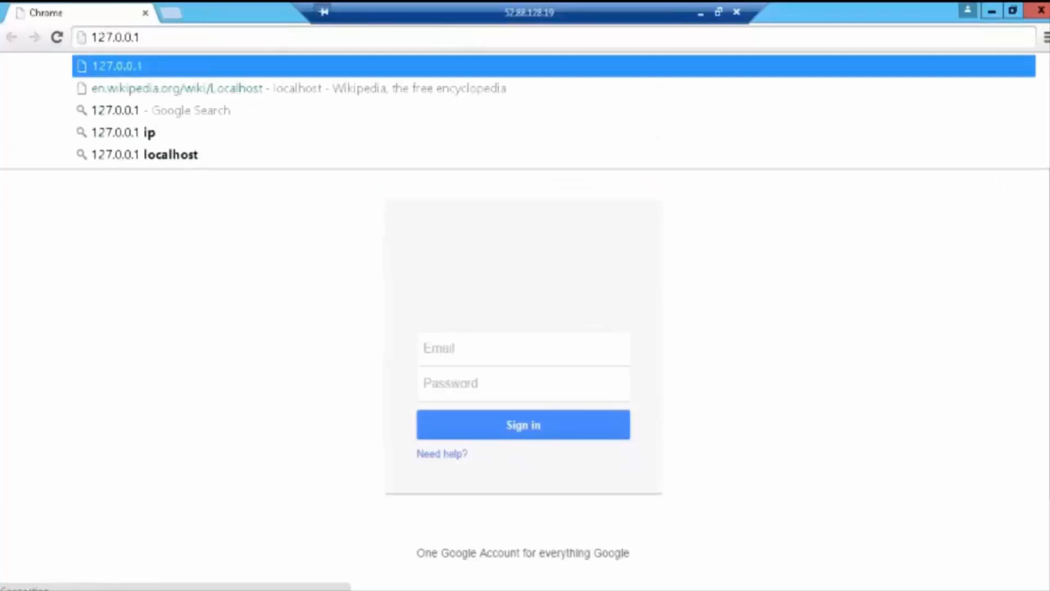
key("Return")
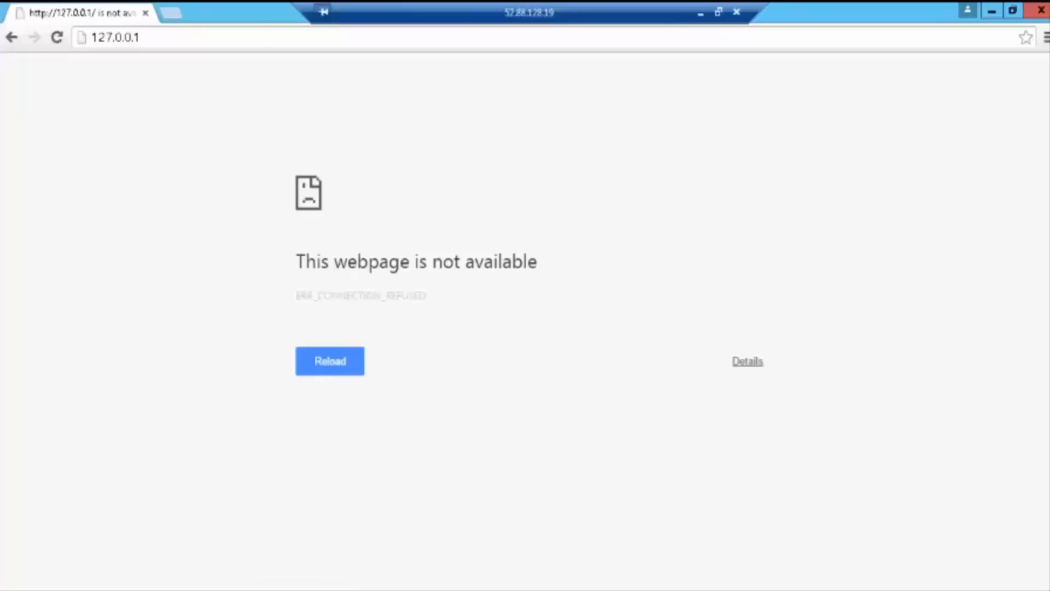
key("ctrl+l")
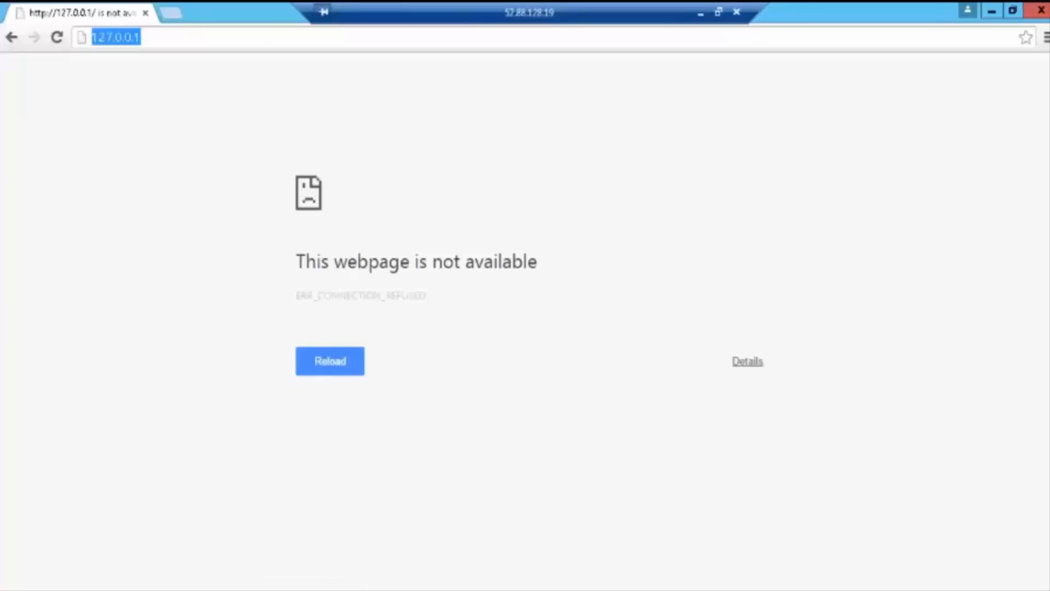
type("localh")
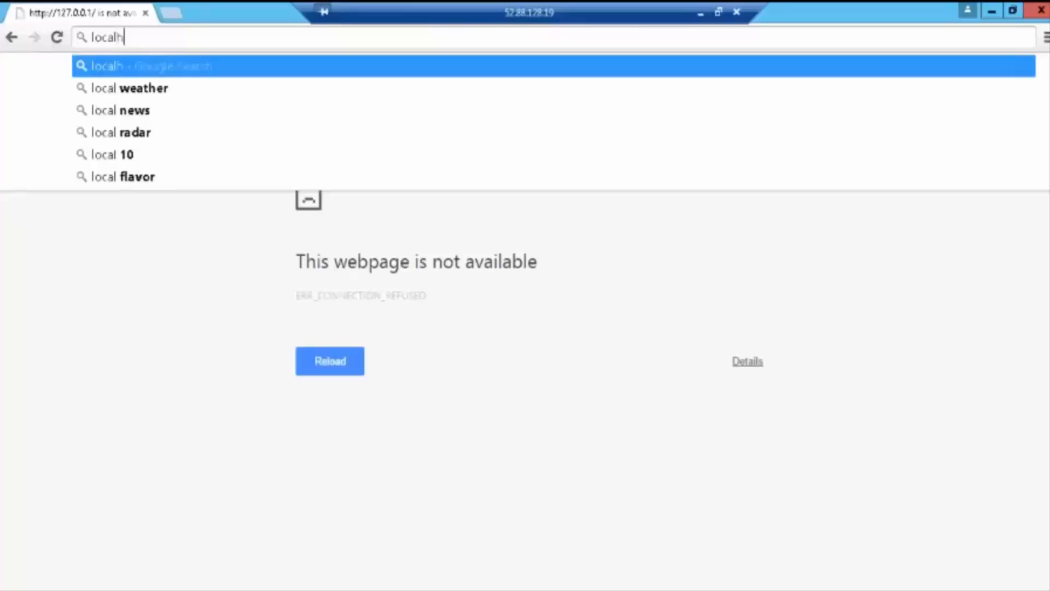
type("ost")
key("Return")
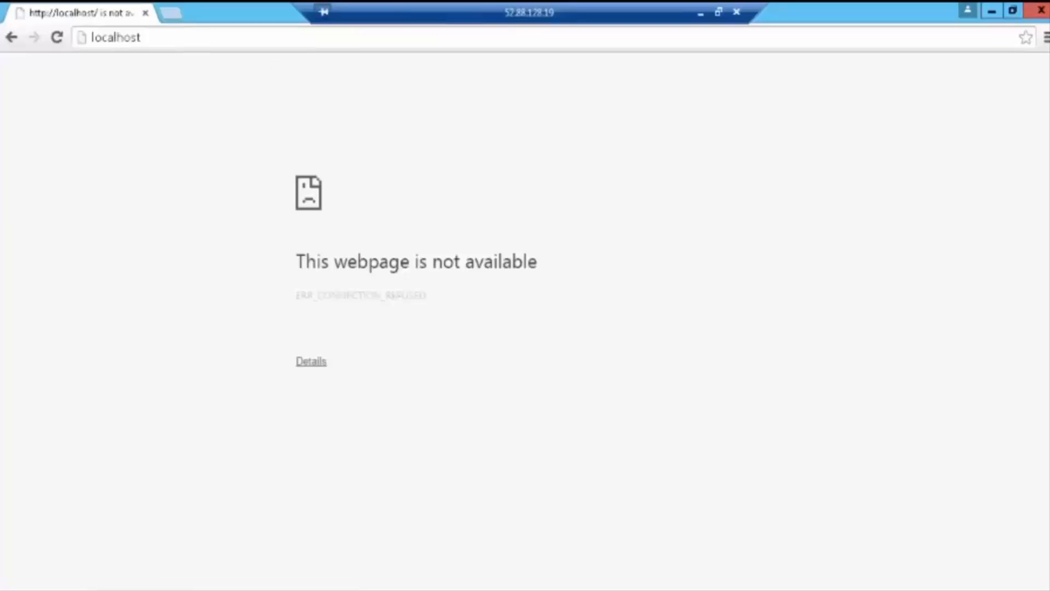
Step: Bring the Server Manager window back to the front from the taskbar
mouse_move(2, 589)
key("super")
left_click(28, 589)
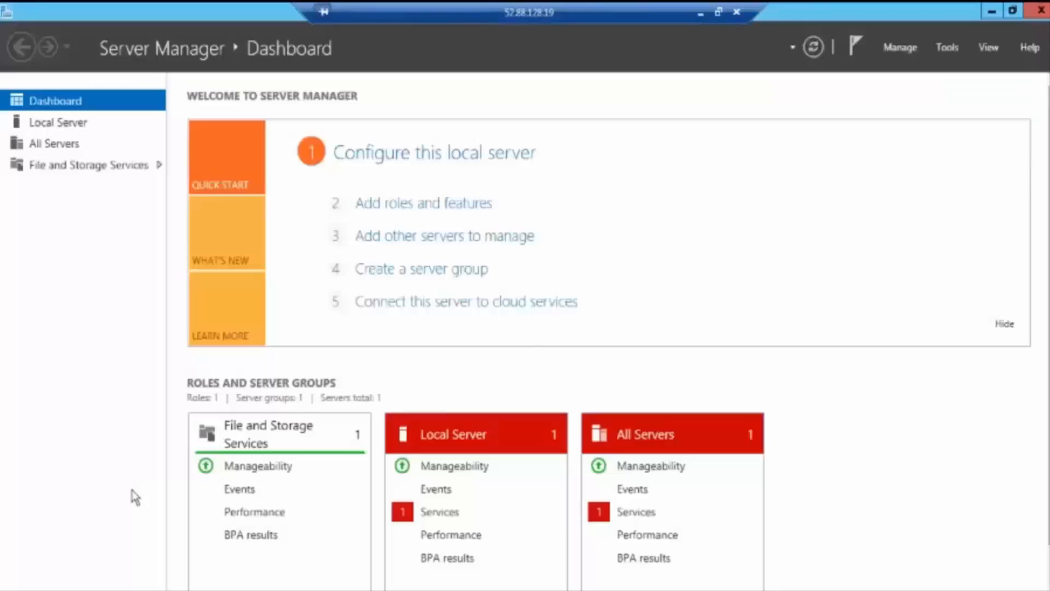
Step: Browse the Local Server, All Servers and File and Storage Services pages, then return to the Dashboard
left_click(52, 126)
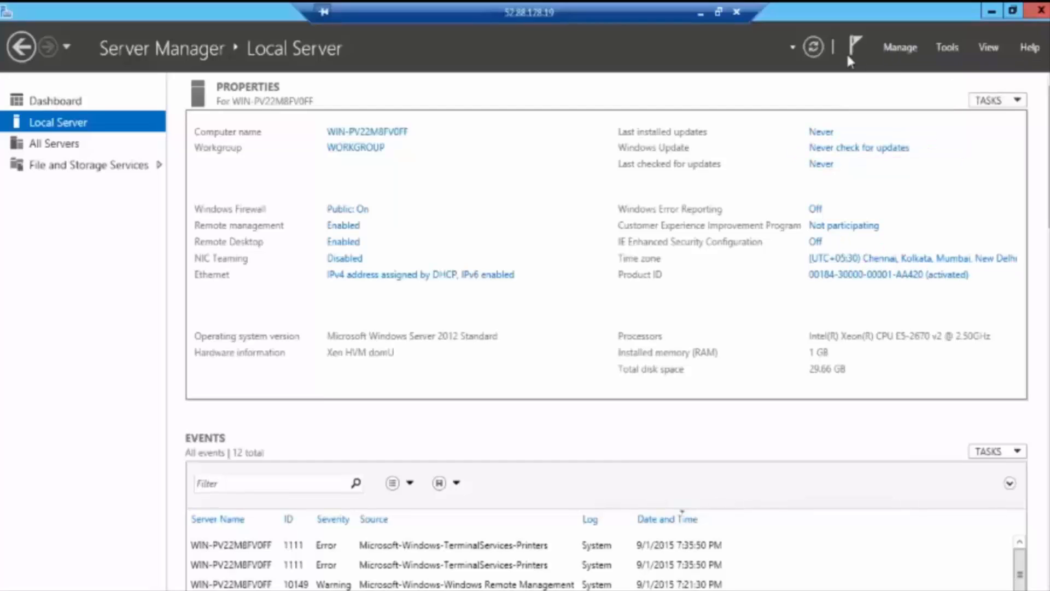
left_click(64, 150)
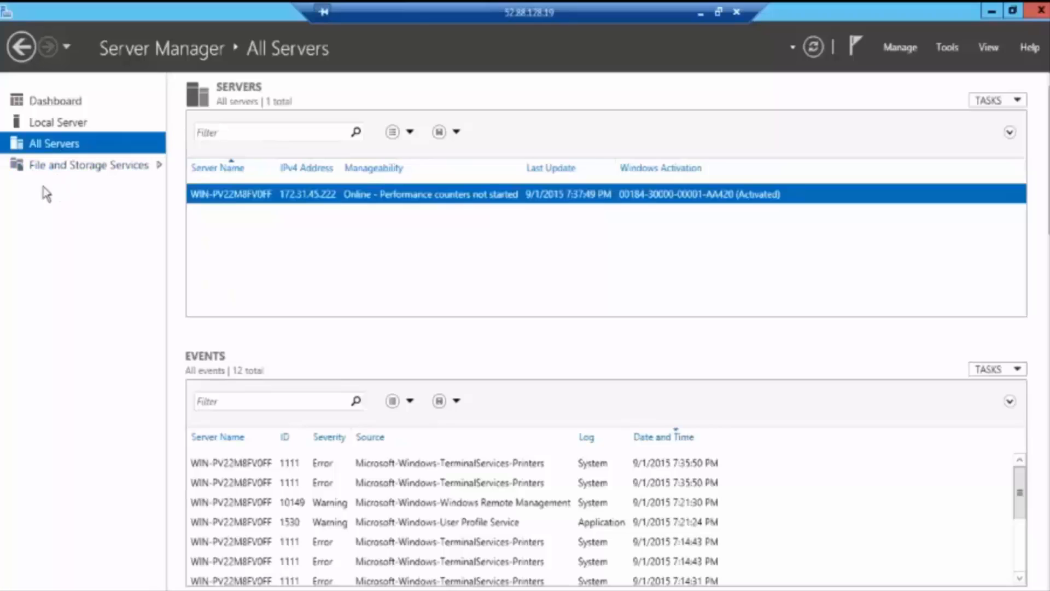
left_click(158, 168)
left_click(17, 102)
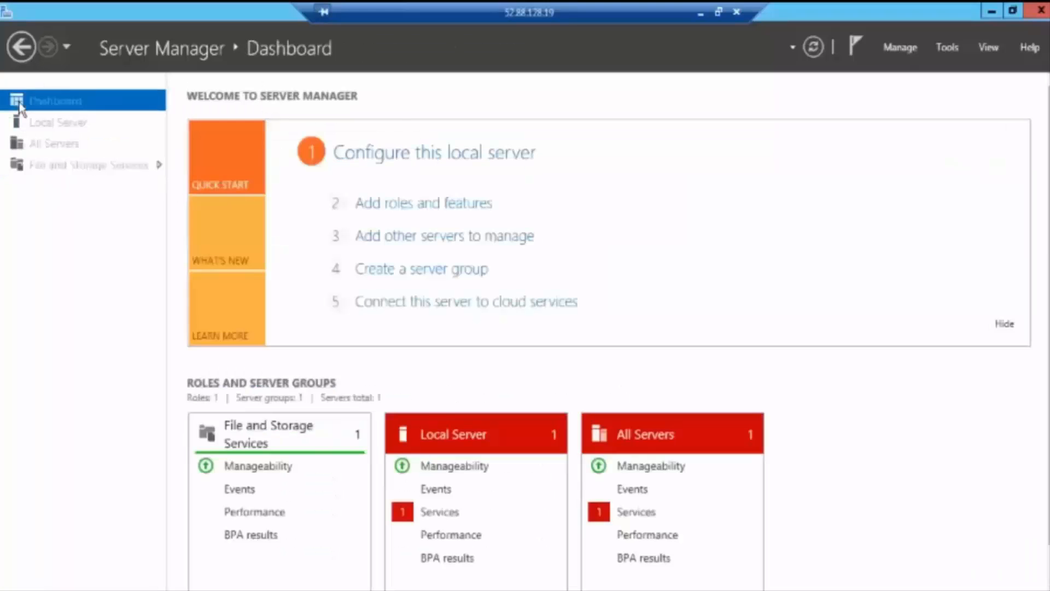
left_click(58, 124)
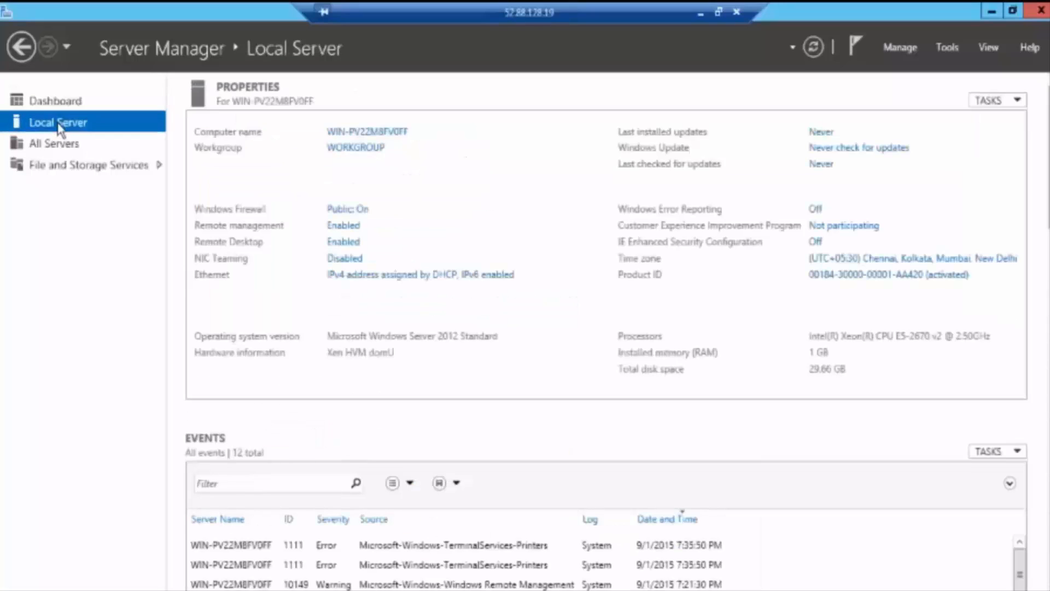
left_click(62, 151)
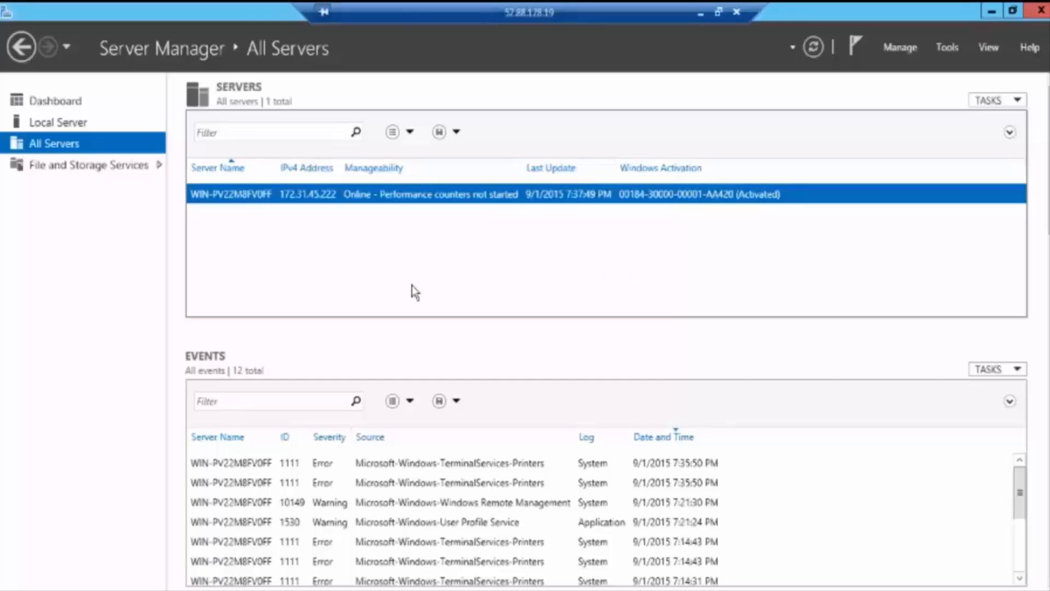
left_click(55, 101)
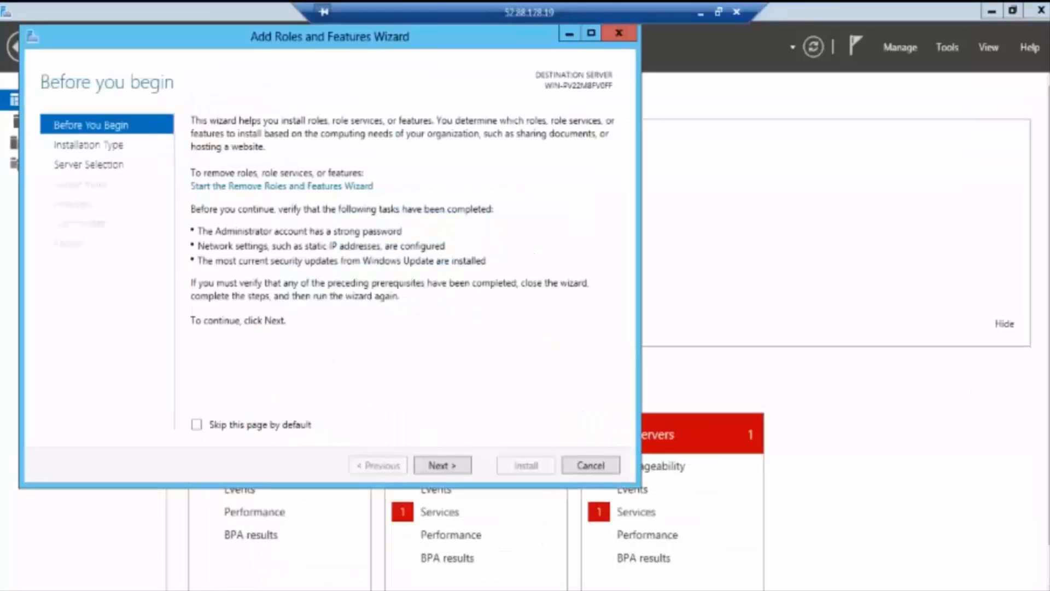
Step: Tick Web Server (IIS) with its required features, keep all other defaults, and install
left_click(445, 466)
left_click(445, 466)
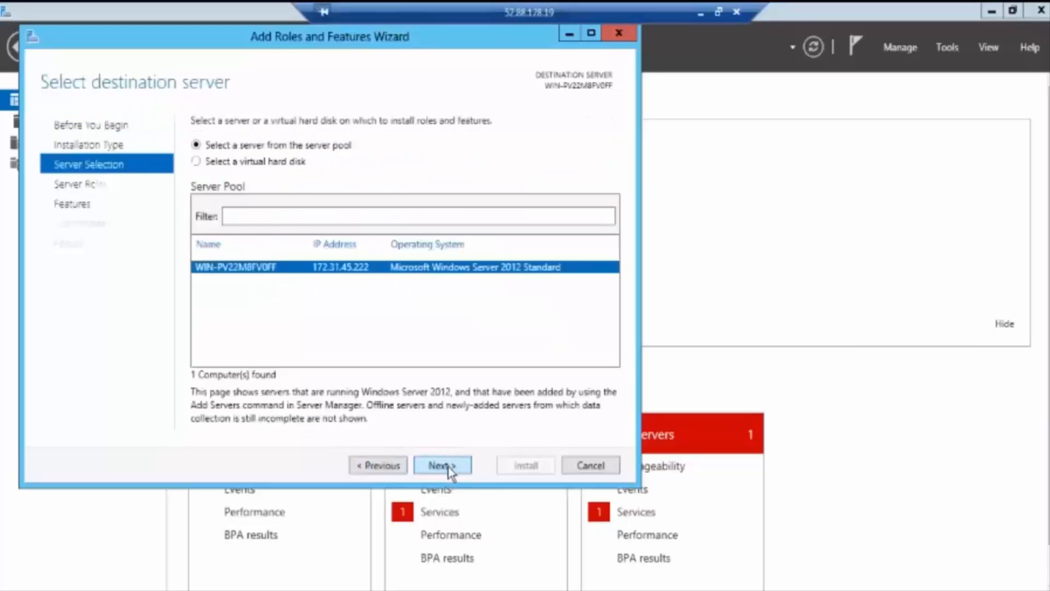
left_click(446, 466)
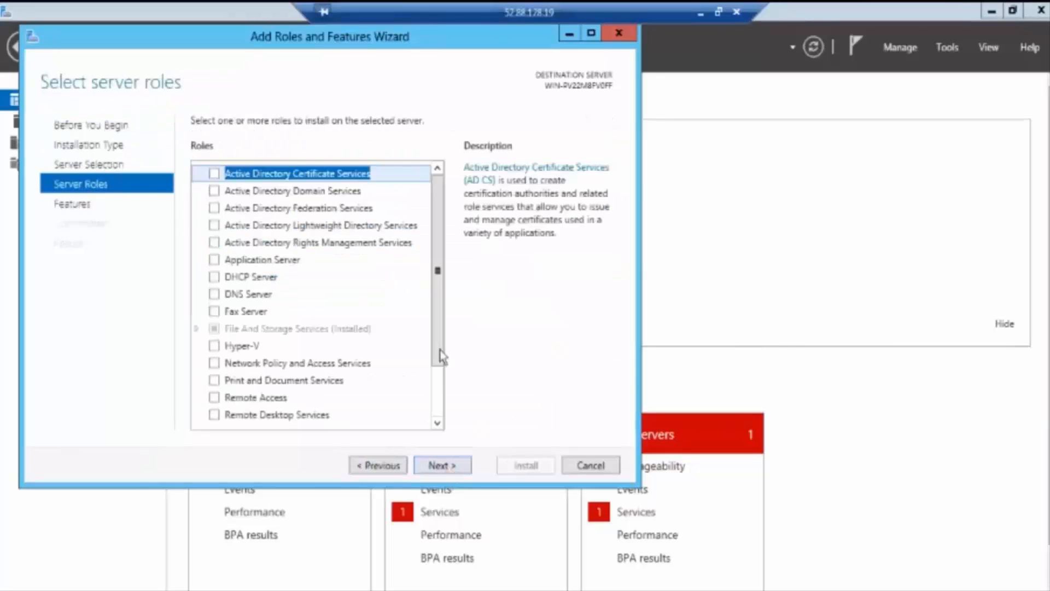
scroll(445, 418, "down", 2)
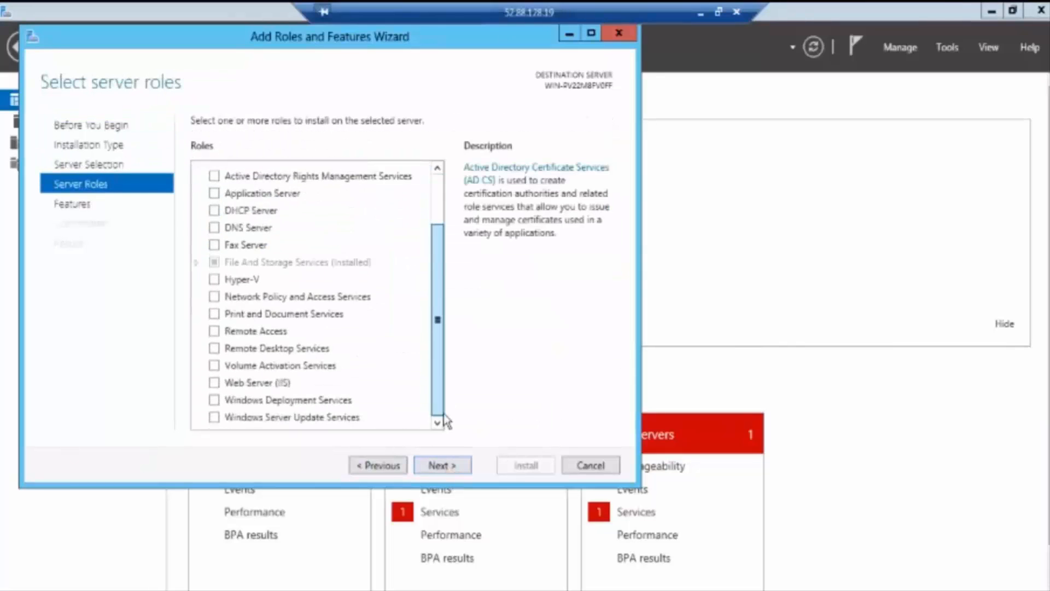
left_click(215, 384)
left_click(377, 395)
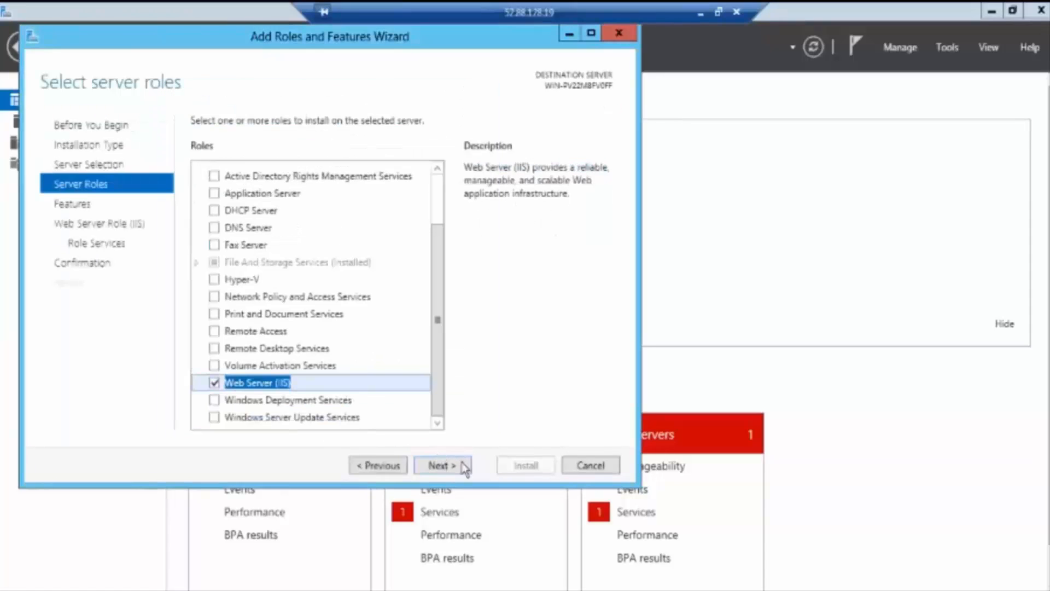
left_click(450, 466)
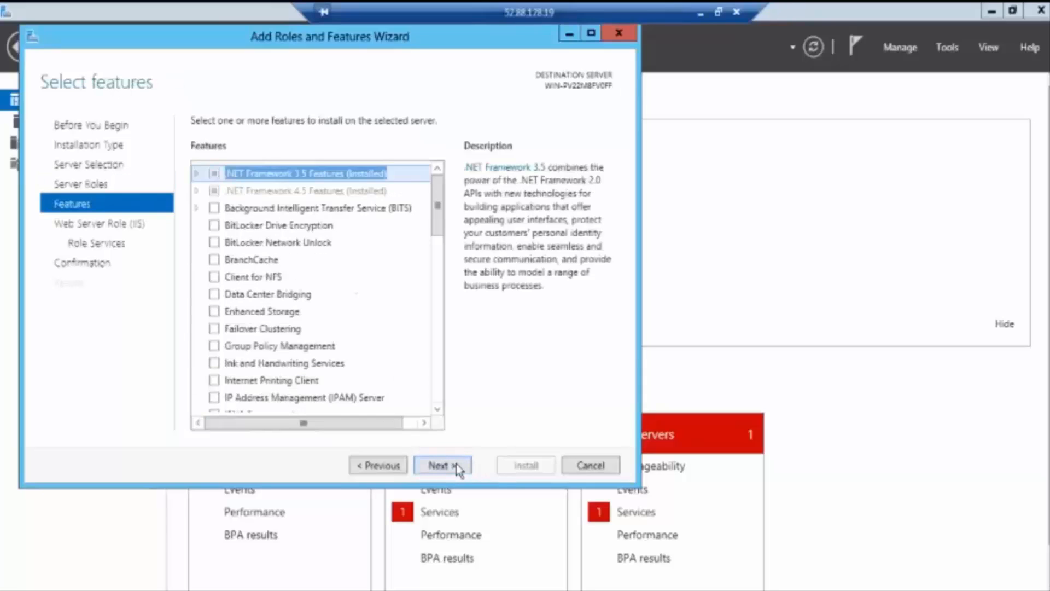
left_click(455, 466)
left_click(457, 468)
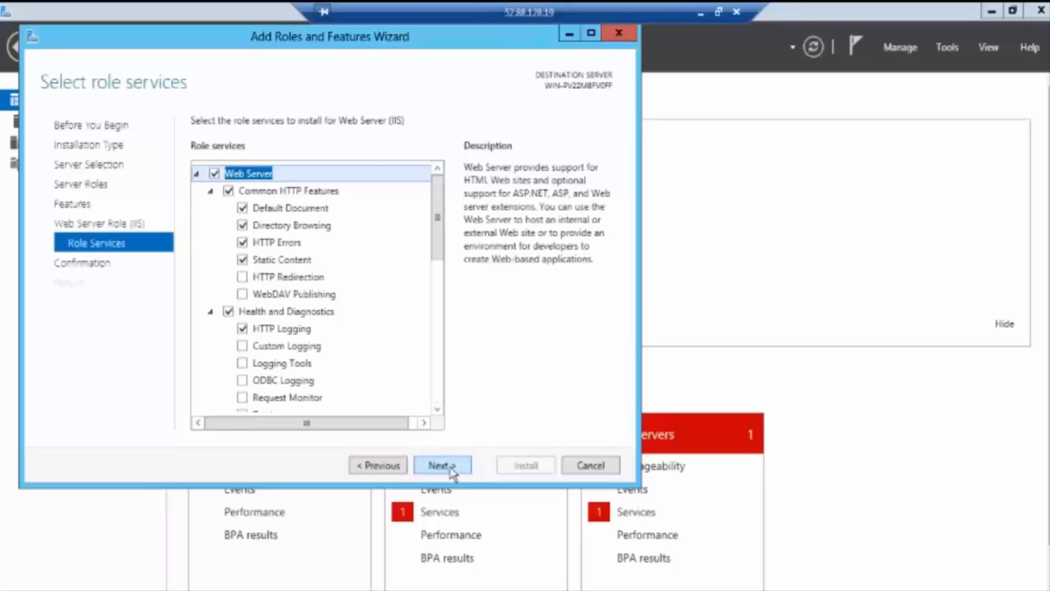
left_click(452, 468)
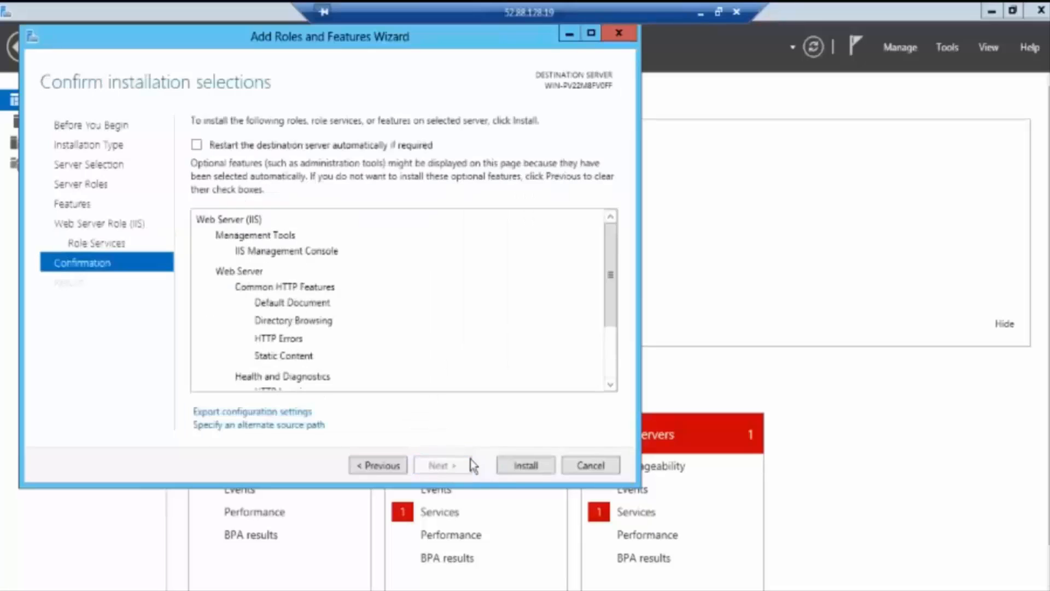
left_click(527, 467)
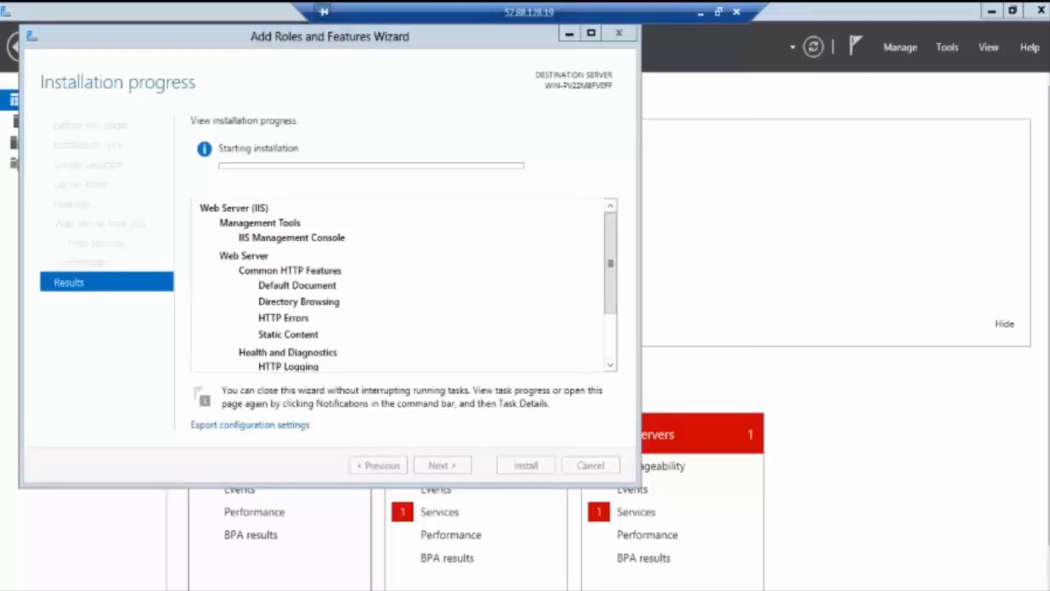
Step: Open Computer in Windows Explorer and browse into Local Disk (C:)
left_click(169, 589)
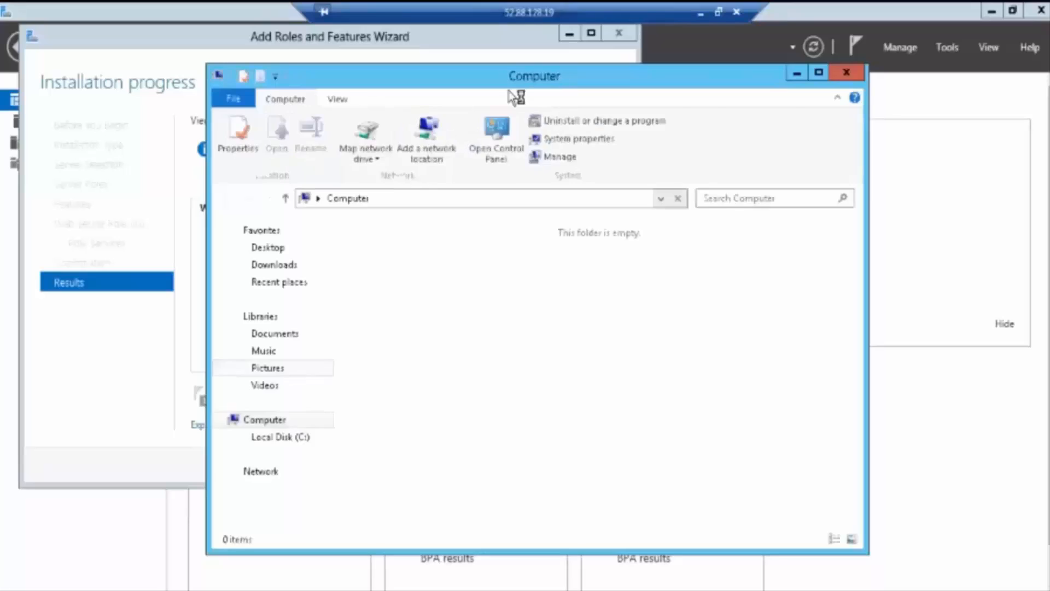
double_click(515, 79)
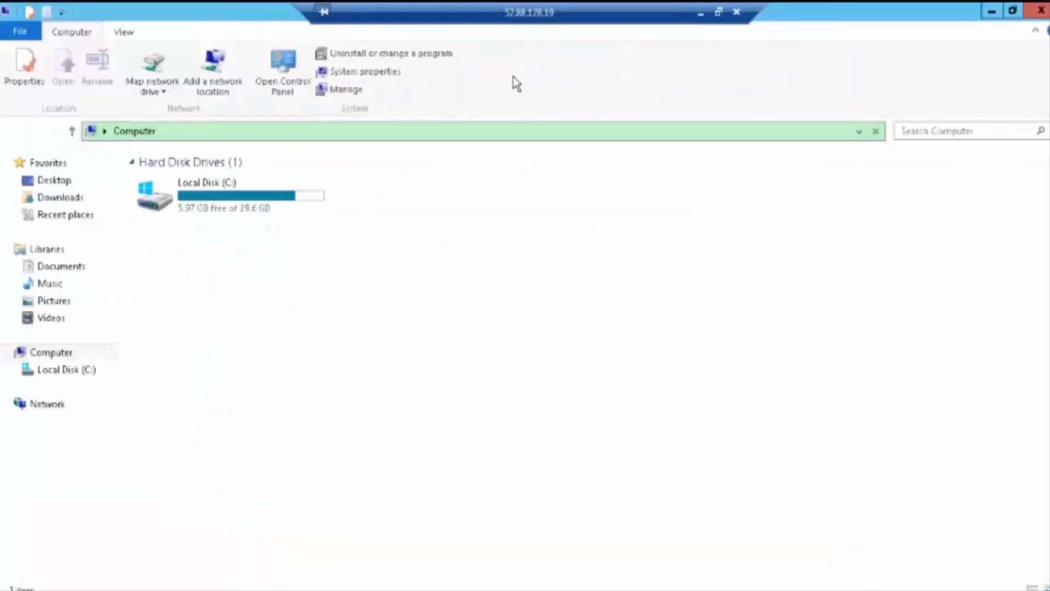
double_click(220, 199)
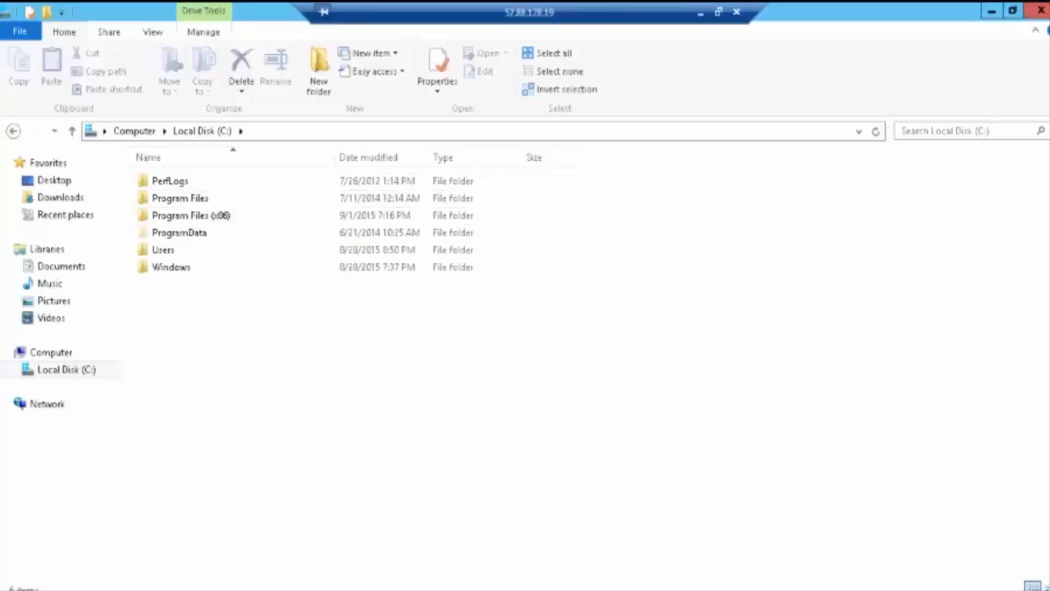
Step: Check the IIS installation progress in the wizard, then return to the C:\ folder view
left_click(24, 590)
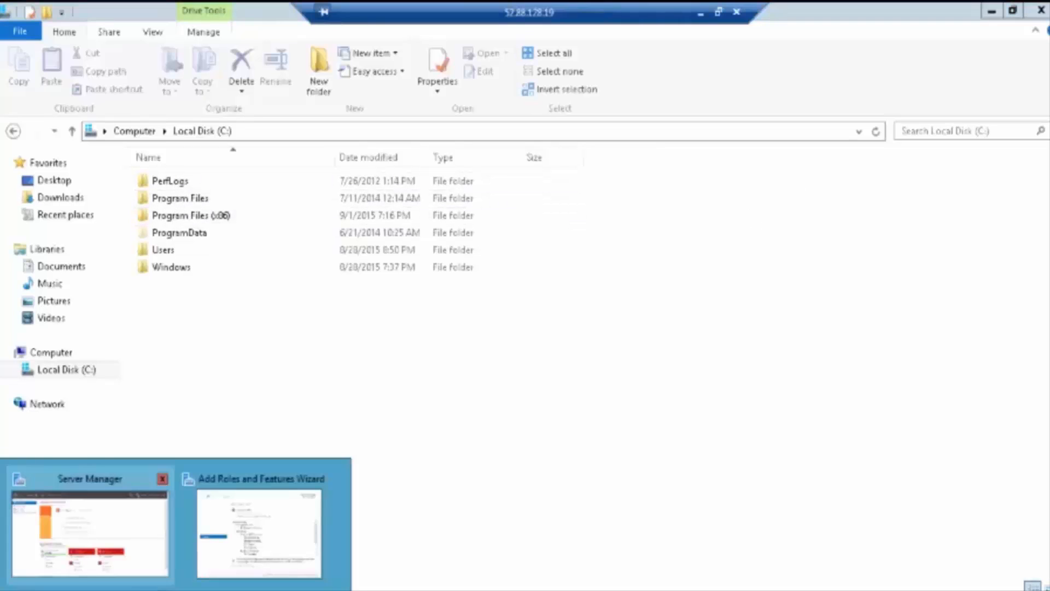
left_click(259, 530)
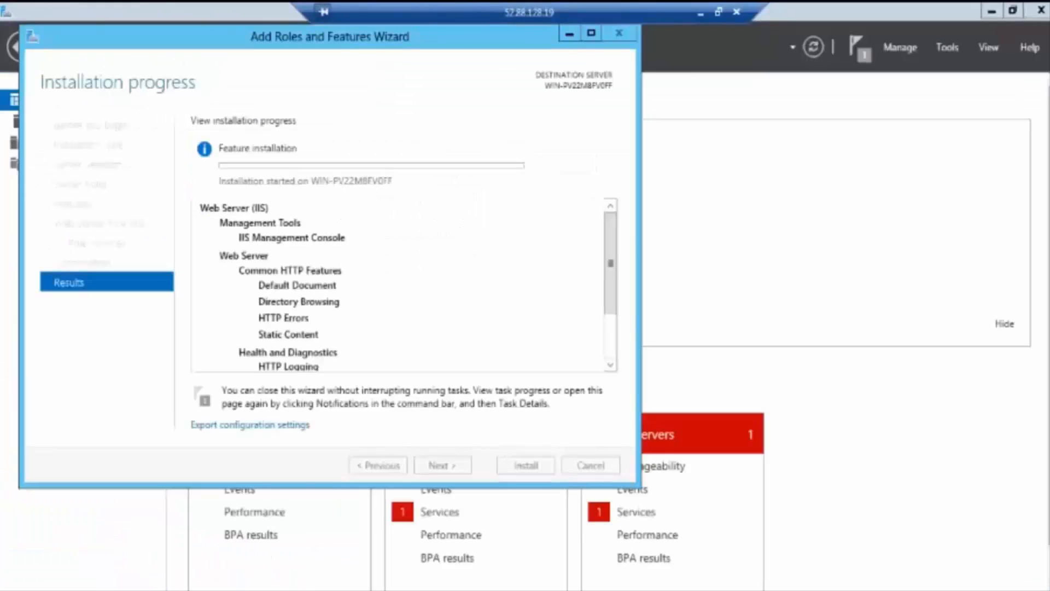
left_click(150, 590)
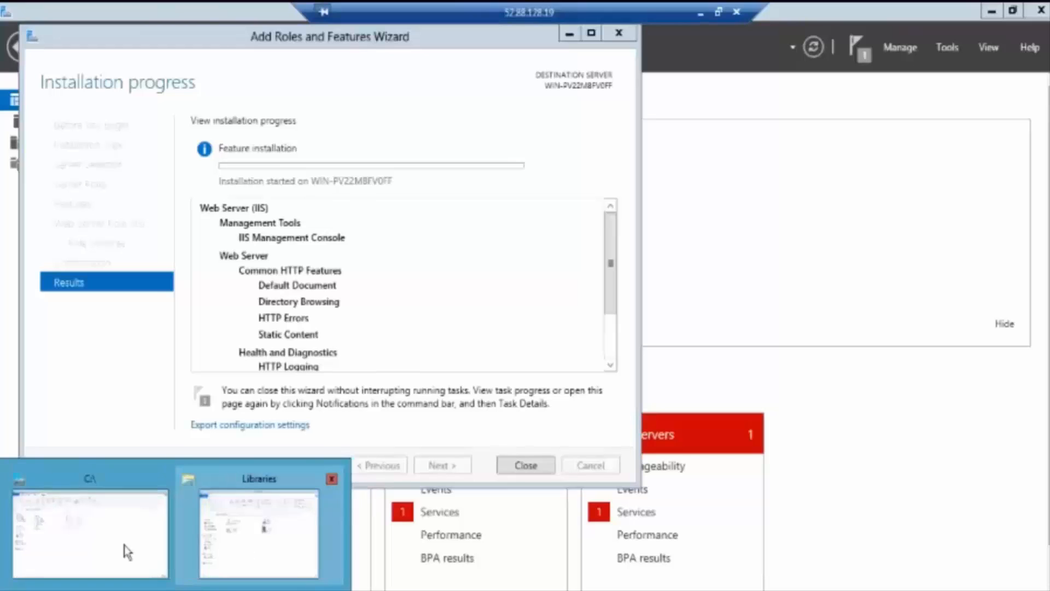
left_click(125, 551)
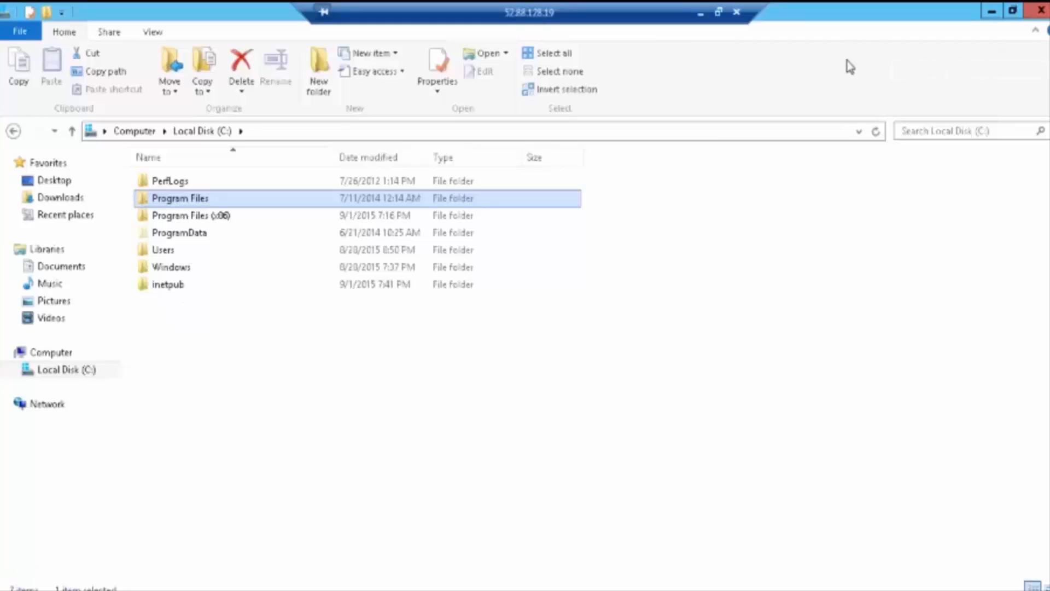
Step: Open C:\inetpub\wwwroot\iisstart.htm in Notepad using Open with
double_click(169, 286)
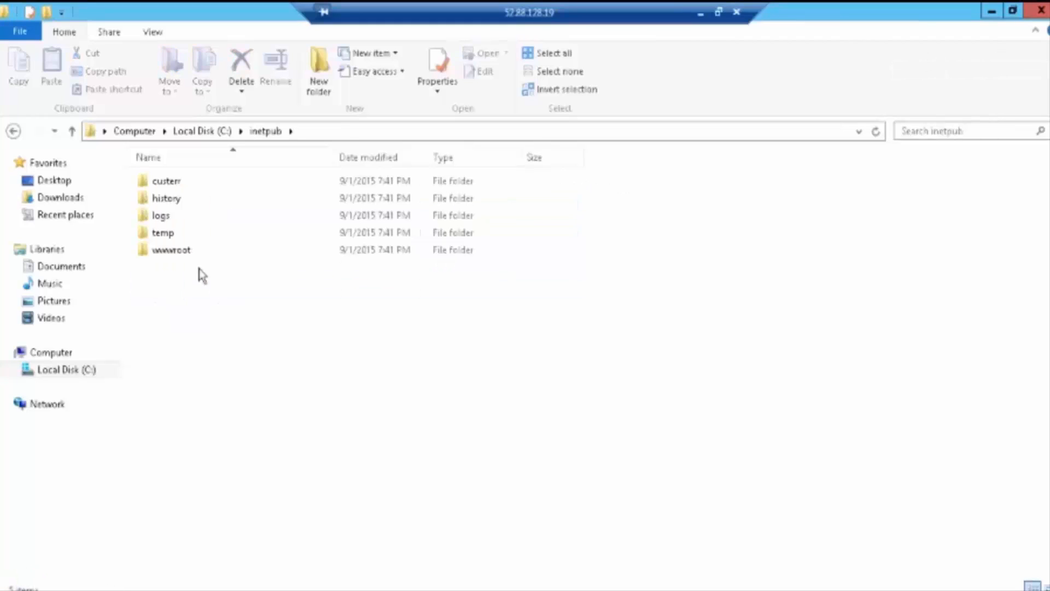
double_click(173, 252)
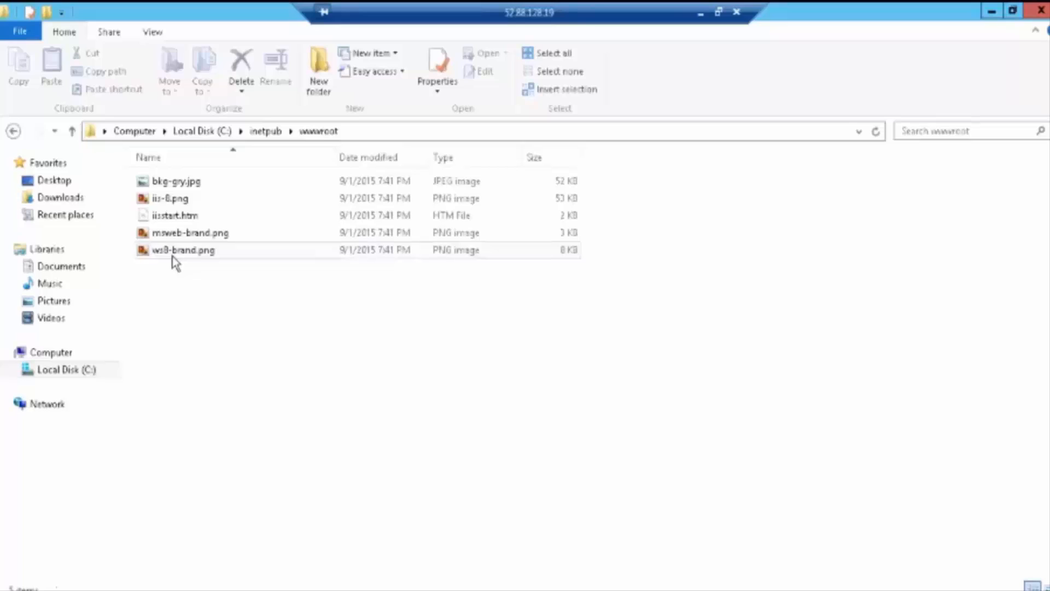
right_click(158, 217)
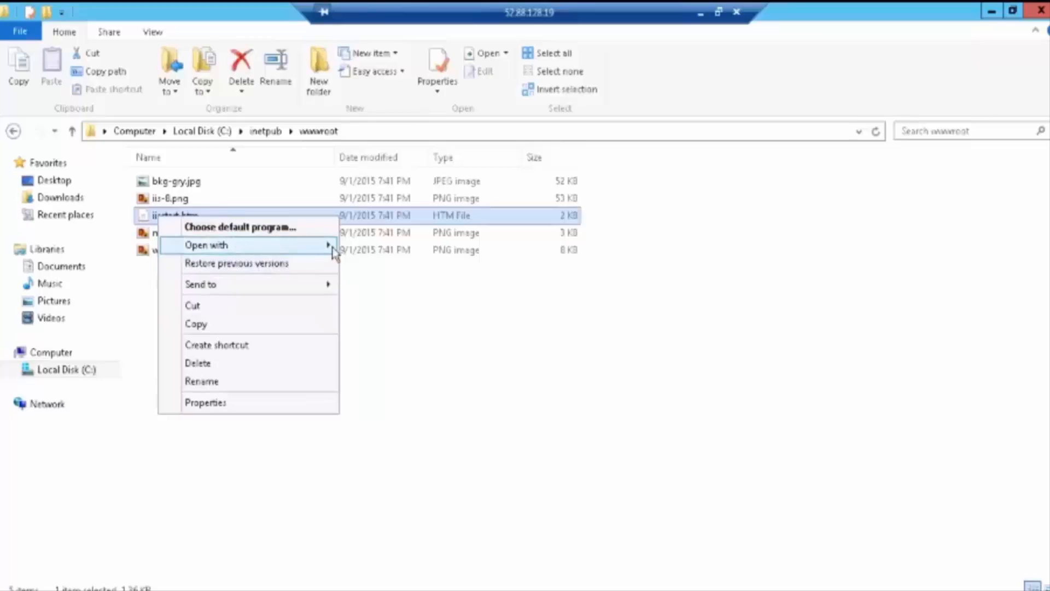
mouse_move(329, 245)
left_click(372, 282)
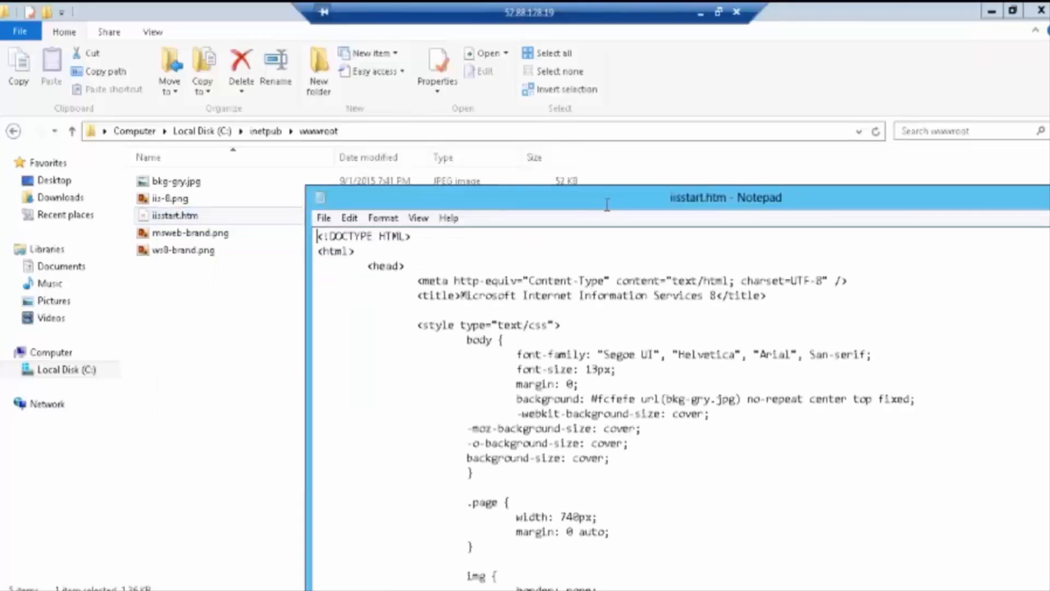
Step: Maximize Notepad and type a 'This is … Web Server........!' greeting after the branding div tag
left_click_drag(604, 200, 576, 192)
double_click(577, 193)
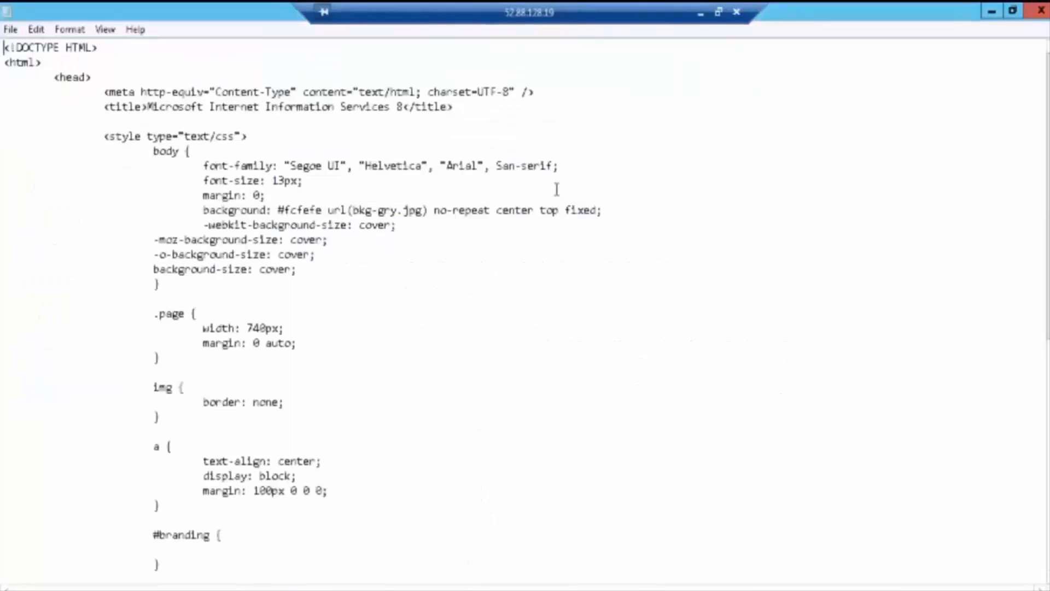
scroll(226, 218, "down", 7)
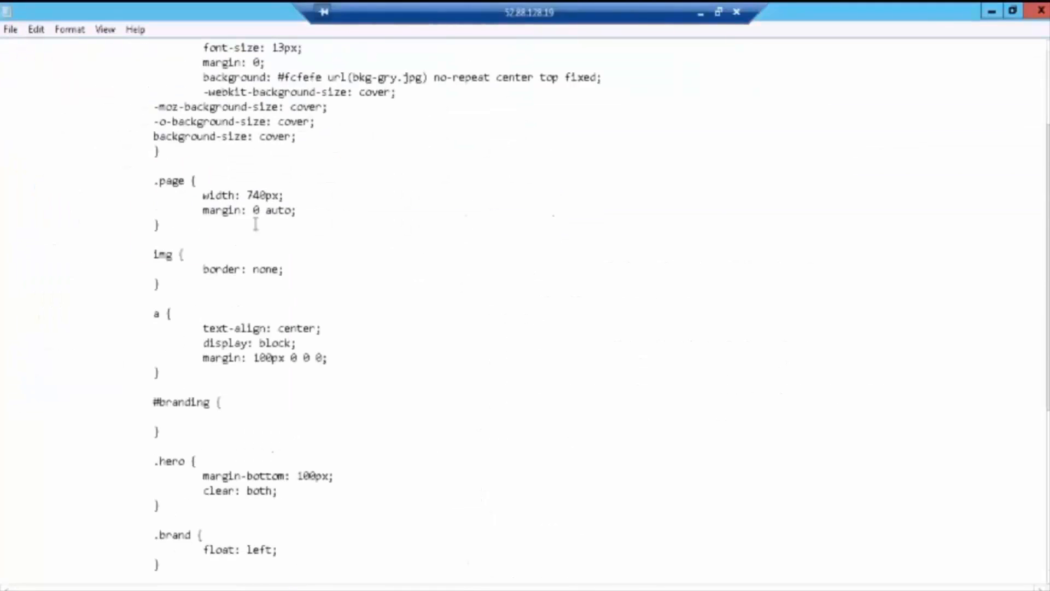
scroll(250, 221, "down", 2)
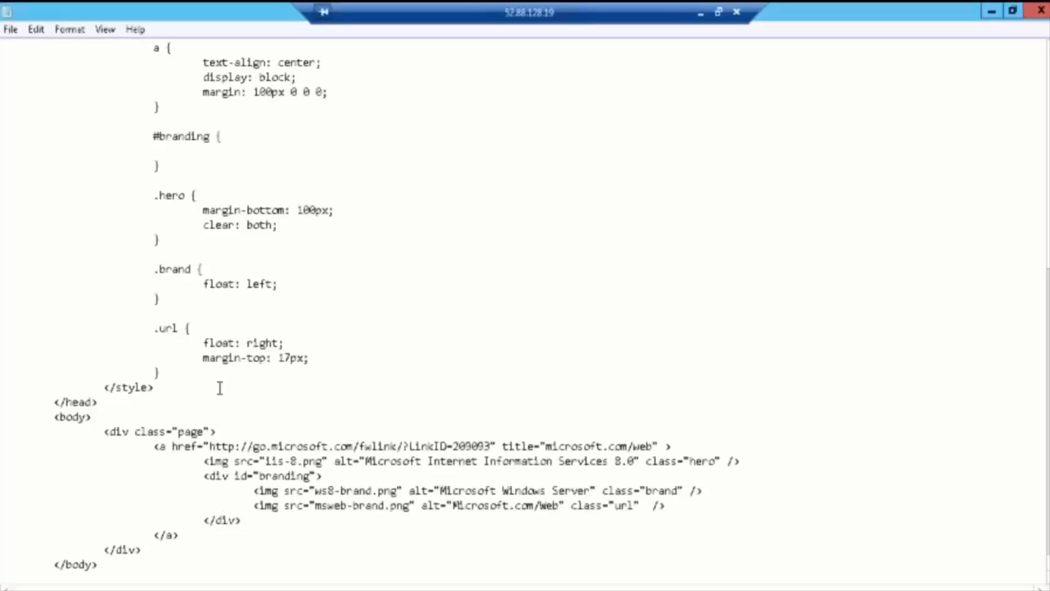
left_click(358, 478)
type("This is Shansh")
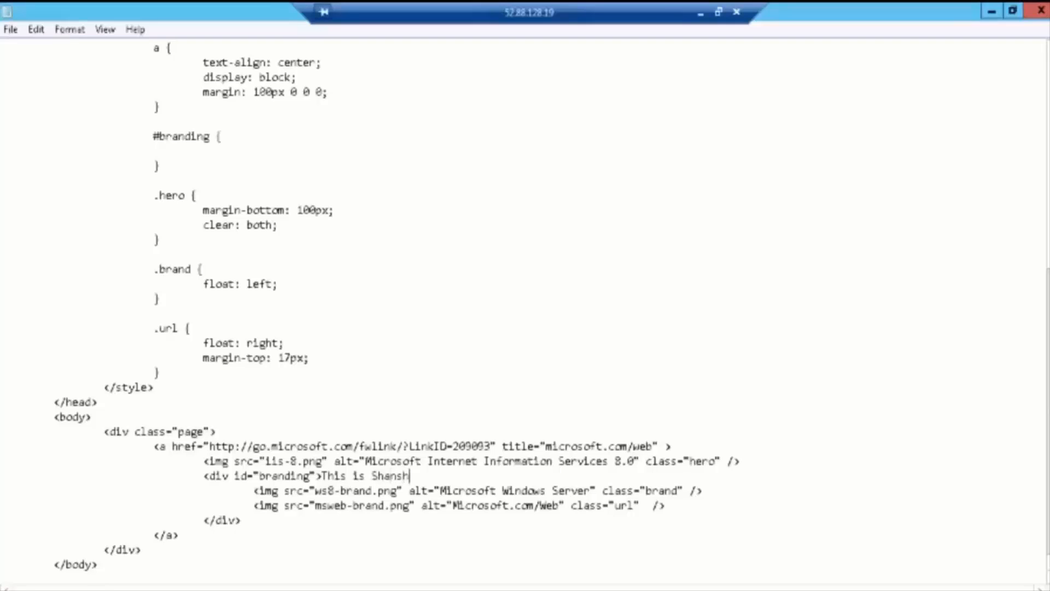
key("BackSpace")
key("BackSpace")
key("BackSpace")
type("shank Web Server")
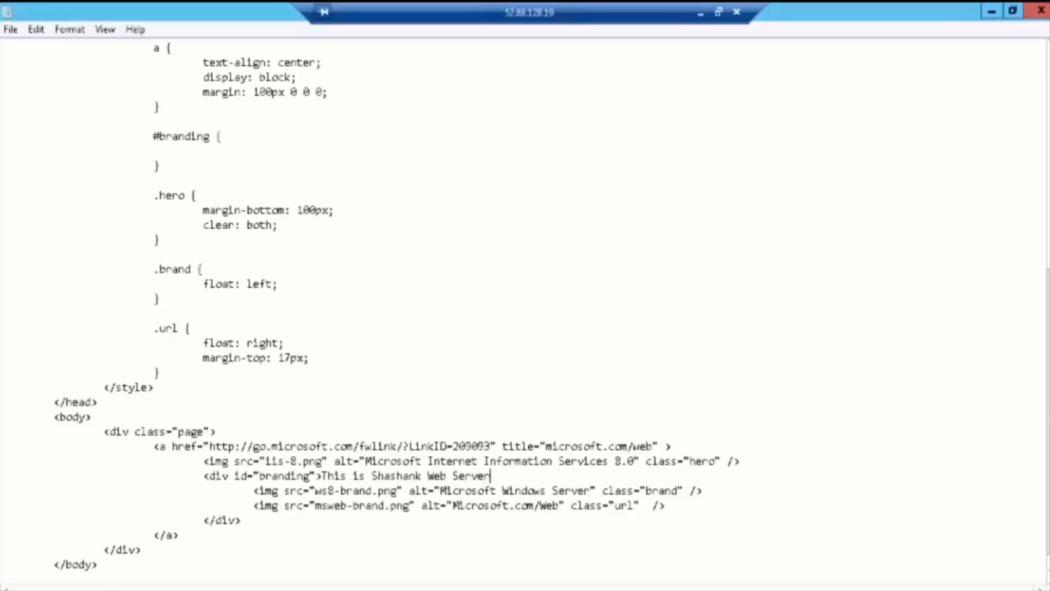
type("........!")
Step: Copy the greeting line and paste it on a new line after the closing </a> tag
key("shift+Home")
key("ctrl+c")
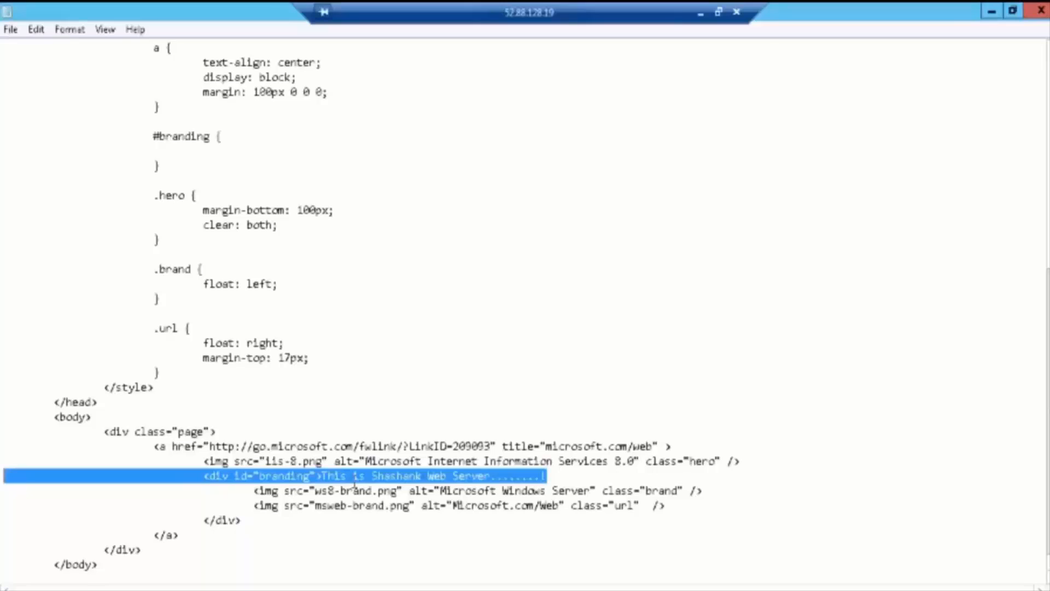
scroll(346, 481, "down", 1)
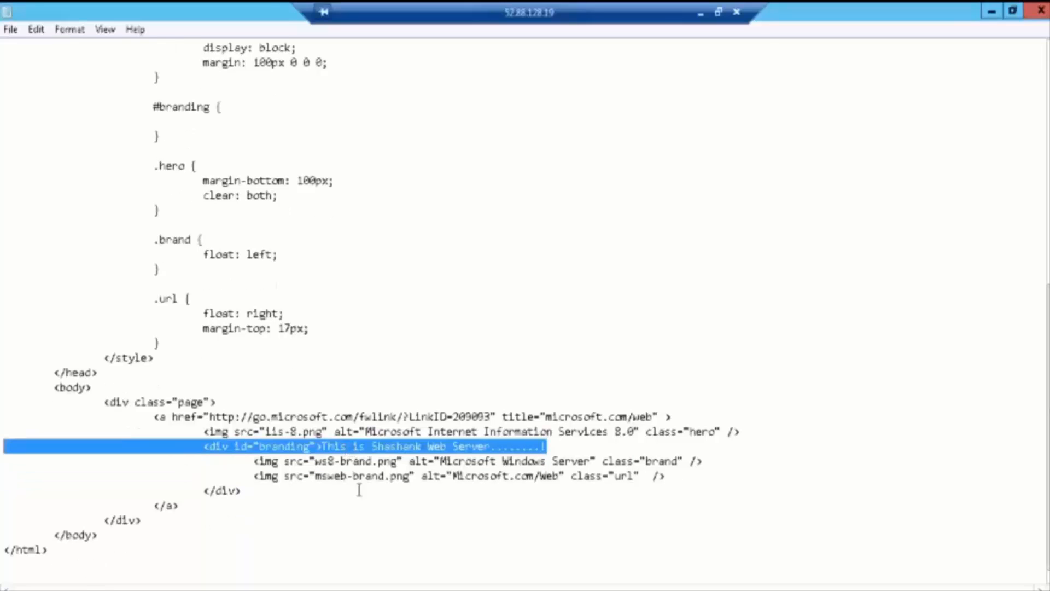
left_click(687, 480)
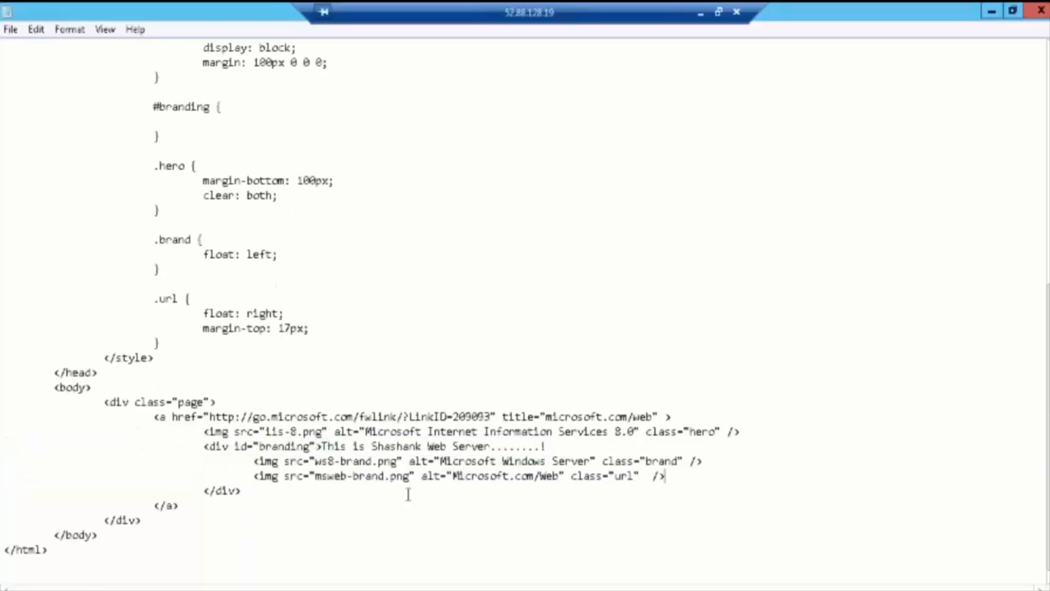
left_click(191, 509)
key("Return")
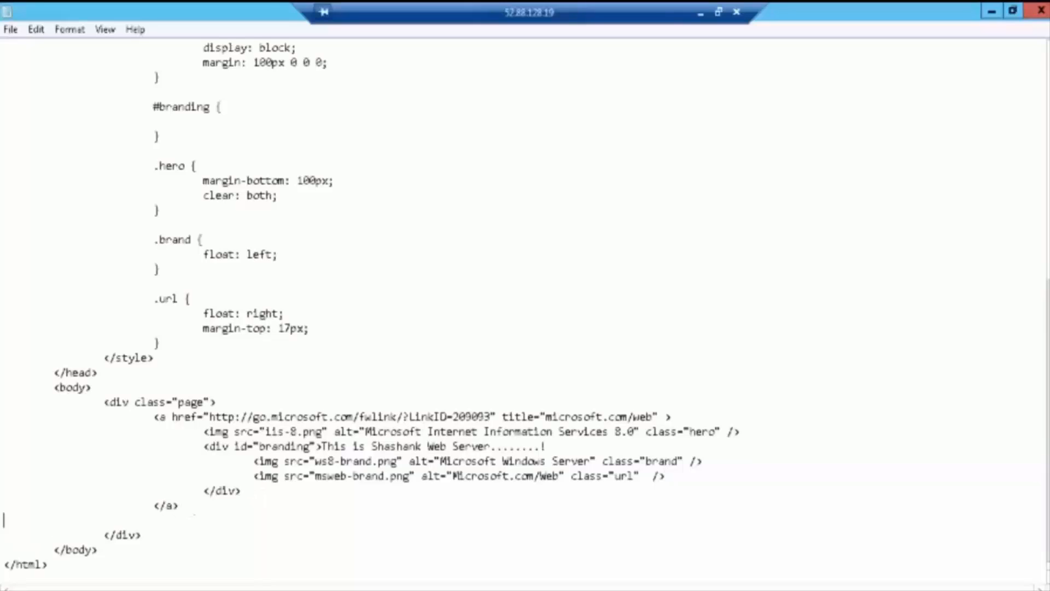
key("ctrl+v")
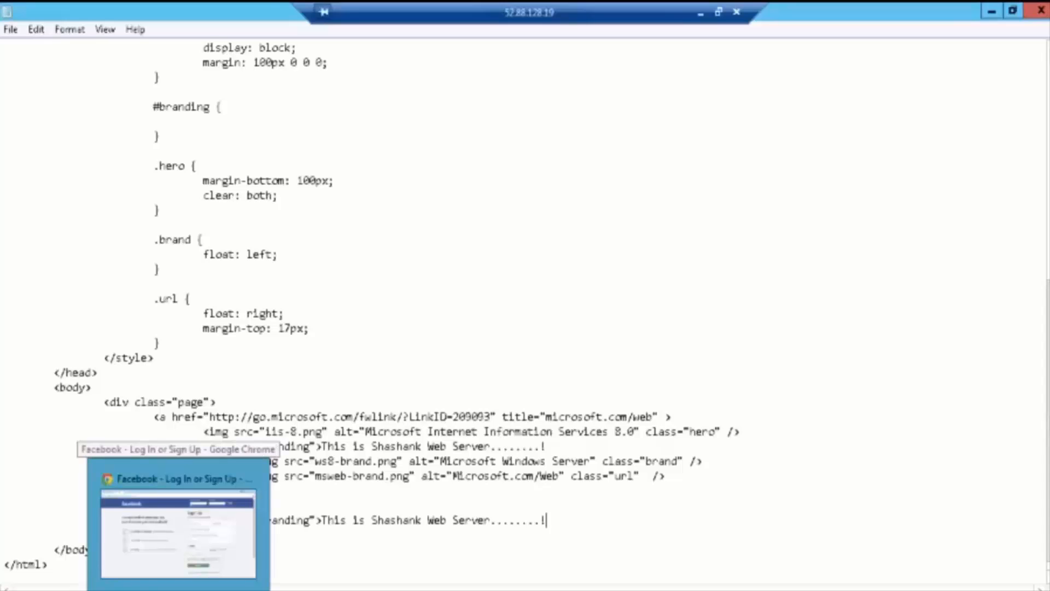
Step: Switch to Chrome and enter 127.0.0.1 in the address bar
left_click(178, 589)
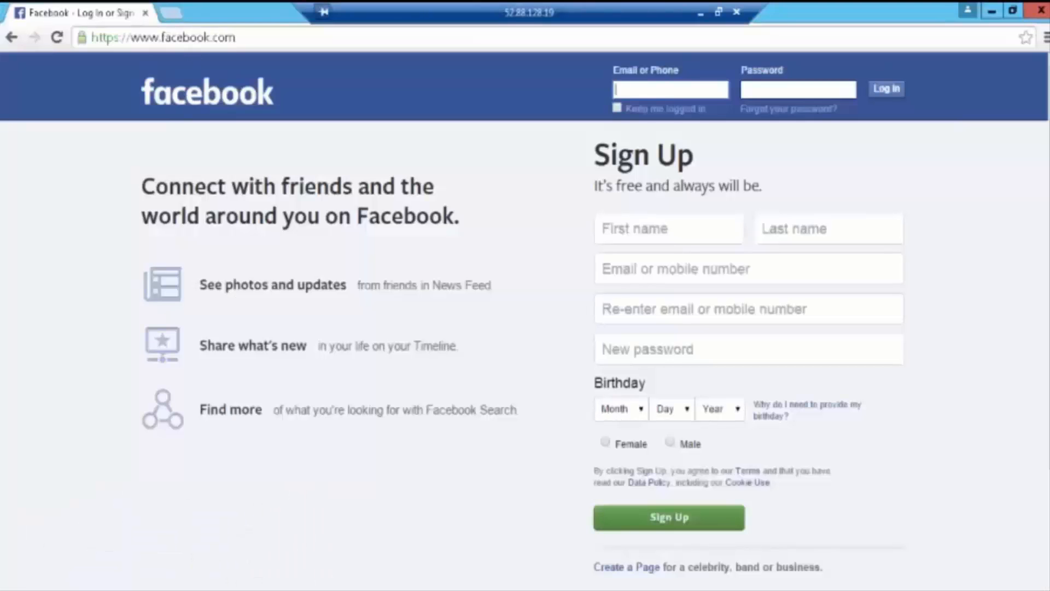
left_click(175, 37)
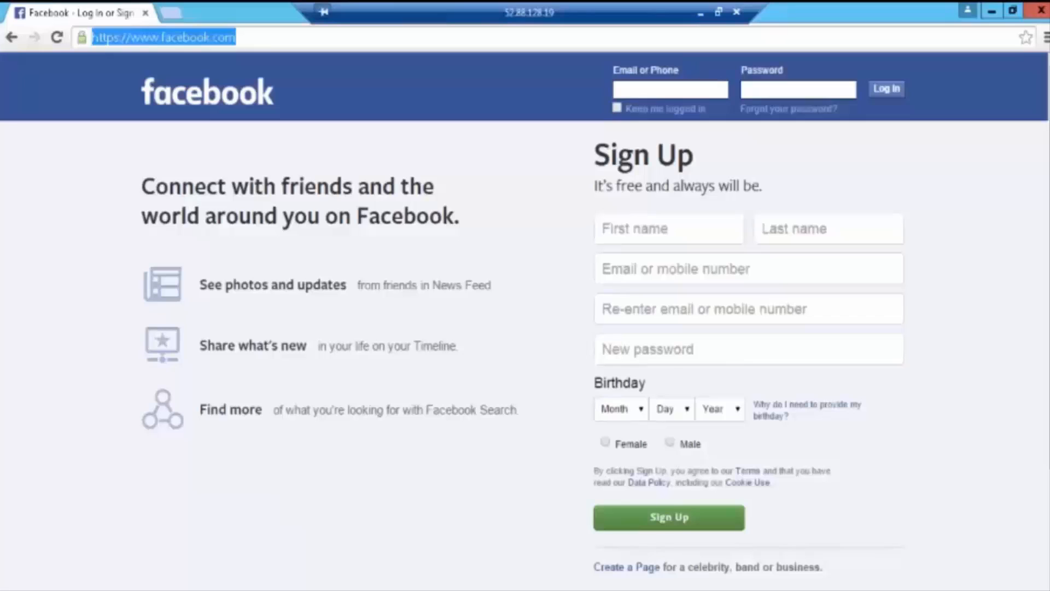
type("12")
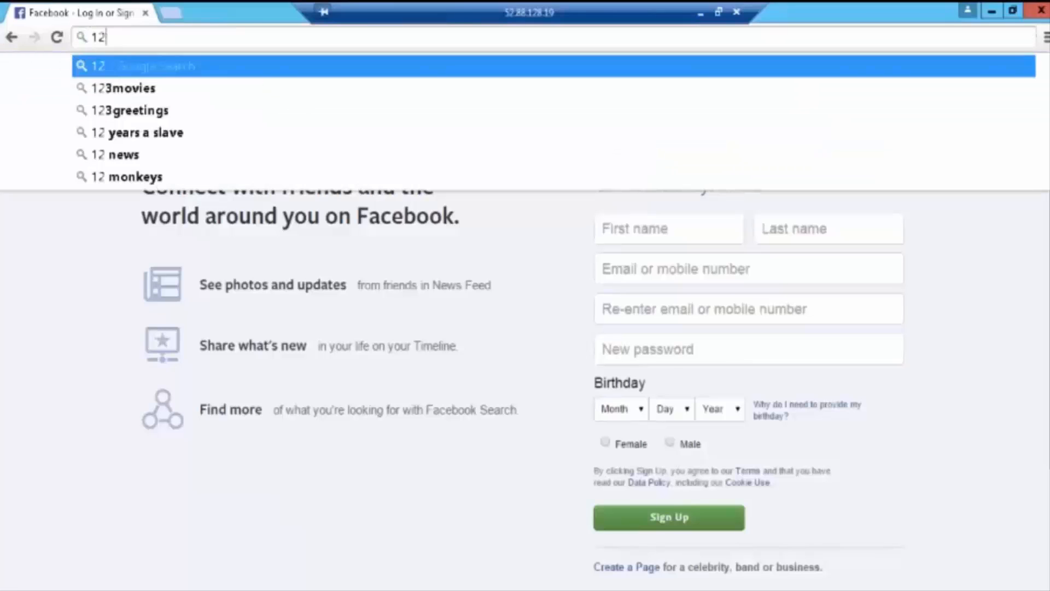
type("7.")
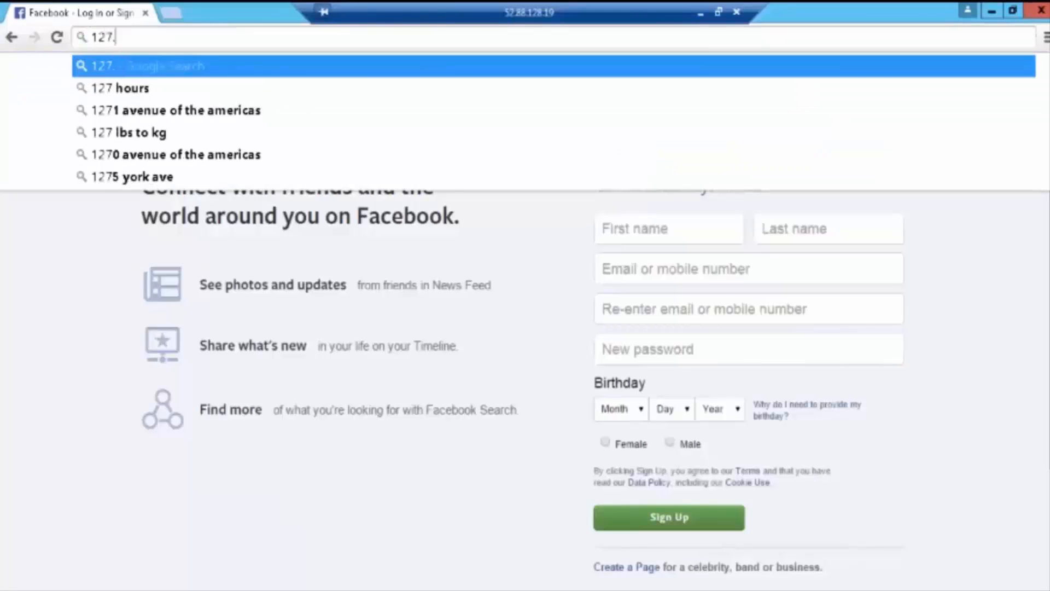
type("0.0.1")
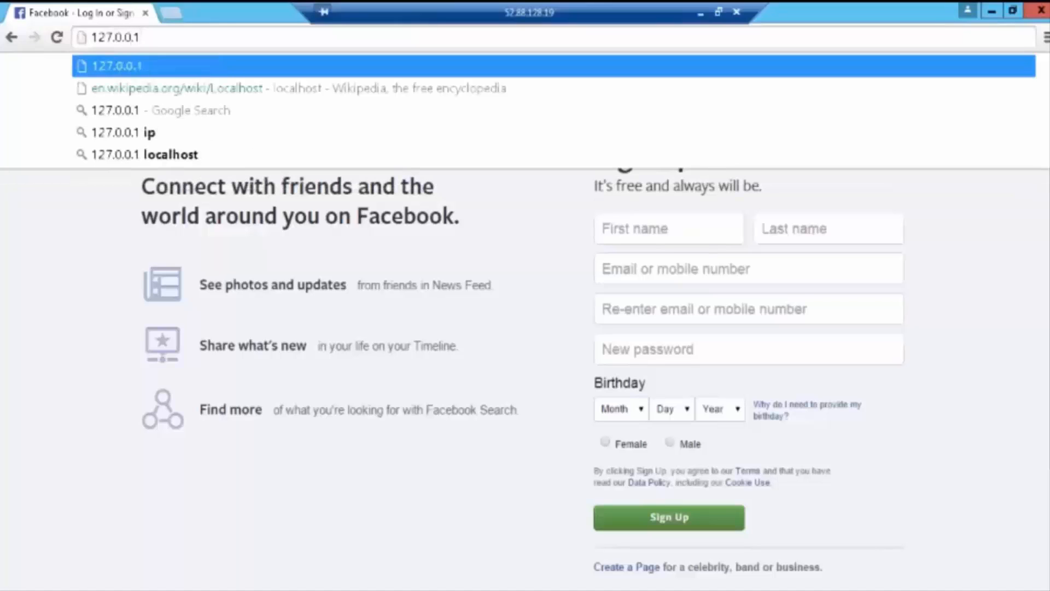
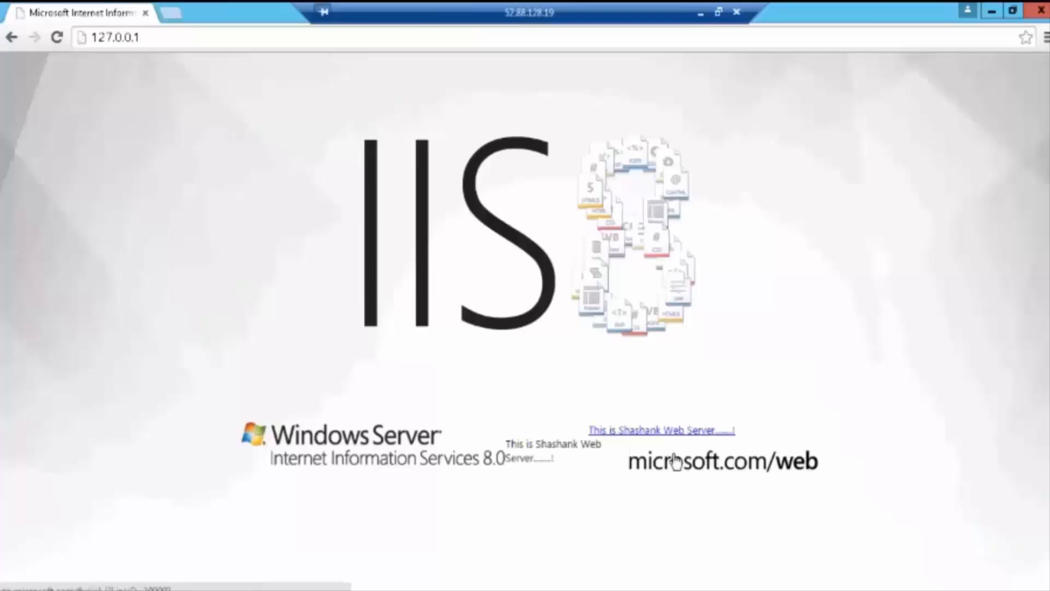
Step: In the Notepad source, copy the web server branding sentence from the last div line
key("alt+Tab")
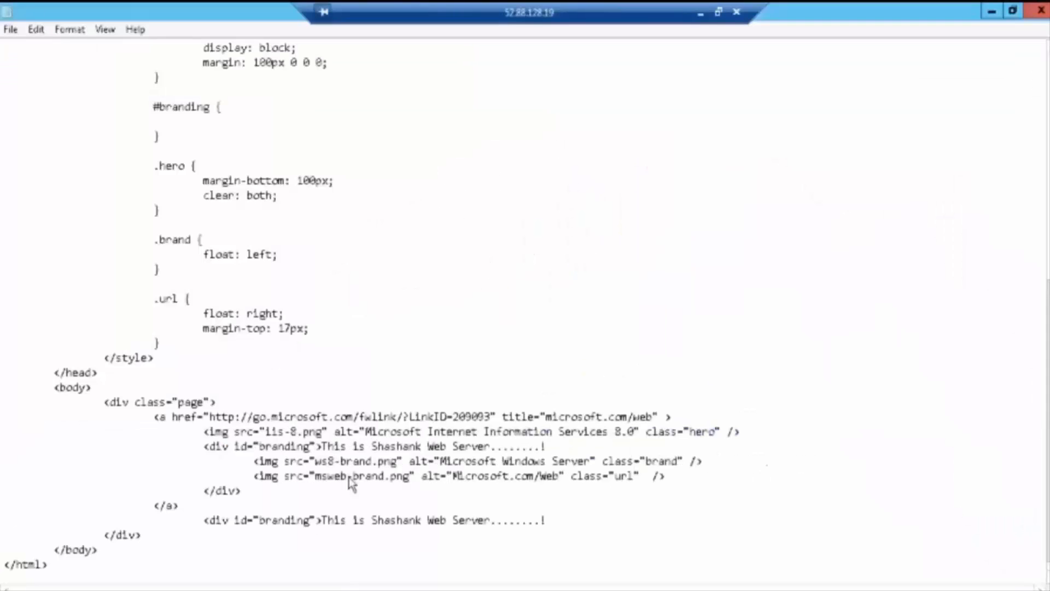
left_click_drag(547, 522, 323, 524)
key("ctrl+c")
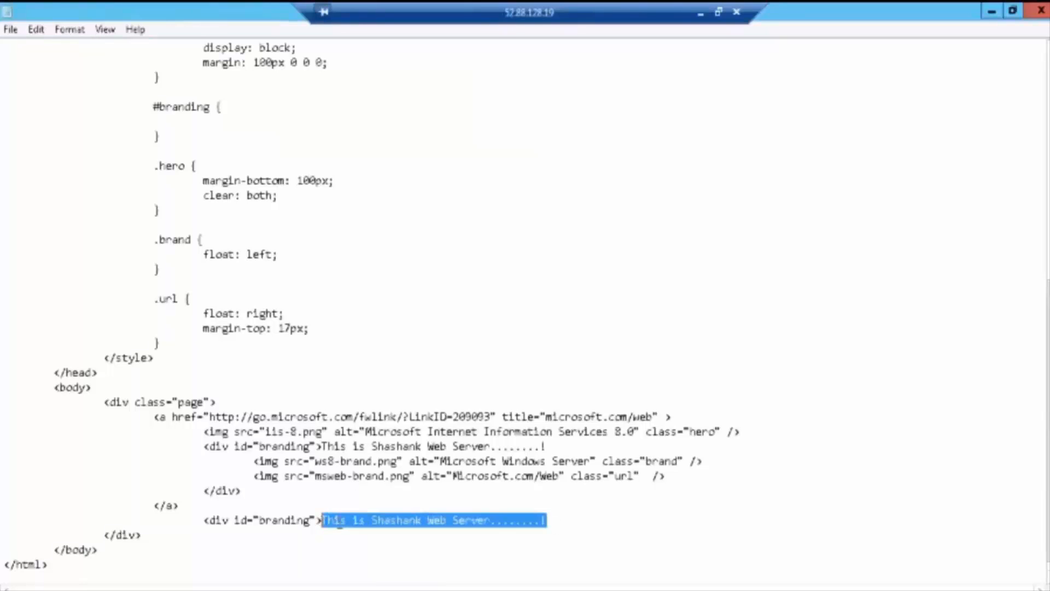
right_click(323, 522)
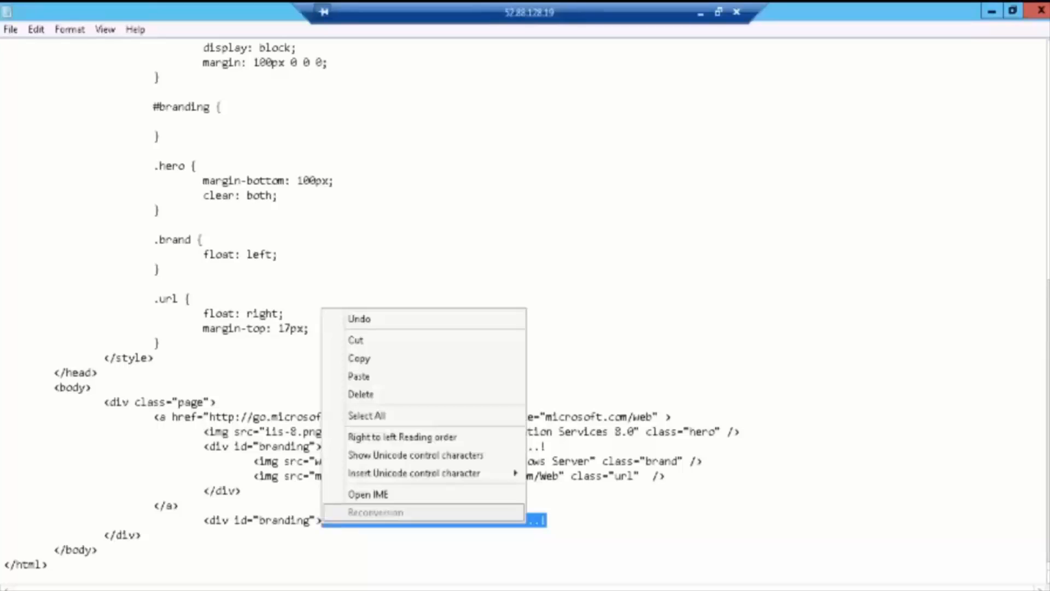
left_click(379, 364)
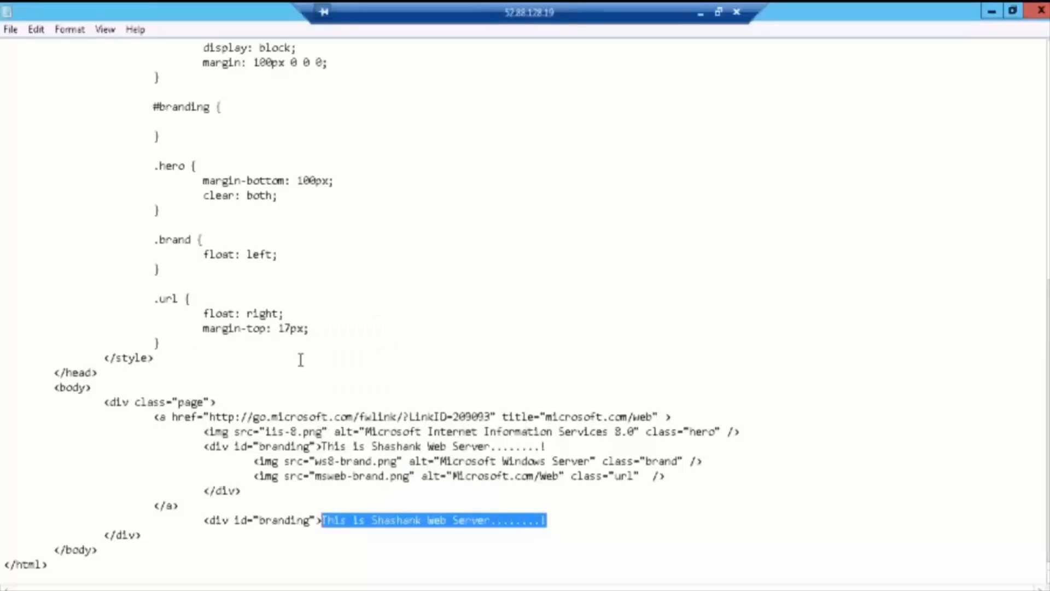
Step: Paste the branding sentence over the old 'Microsoft Internet Information Services 8' page title
scroll(300, 359, "up", 7)
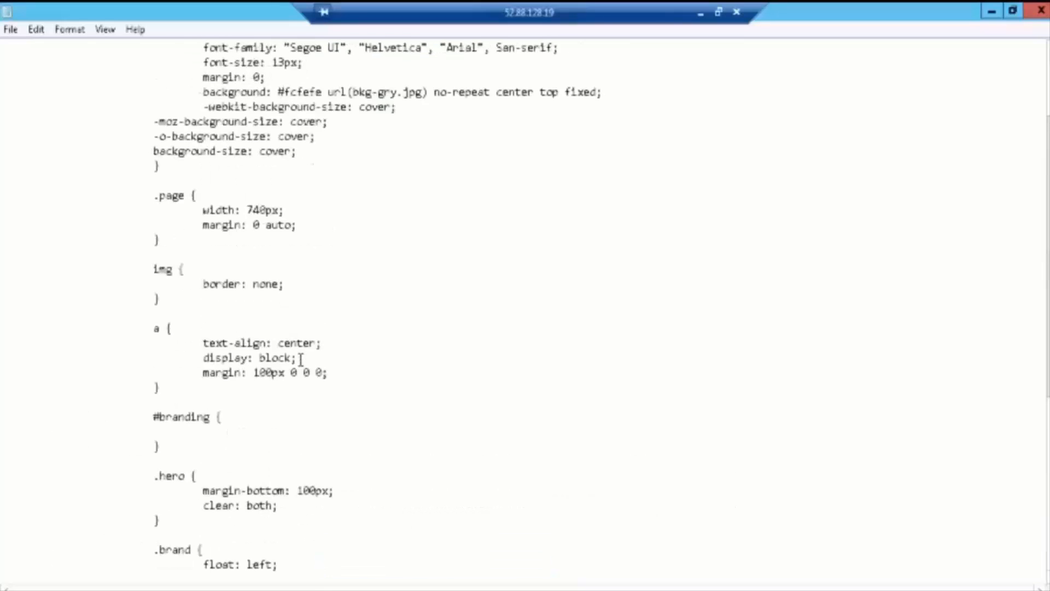
scroll(300, 359, "up", 3)
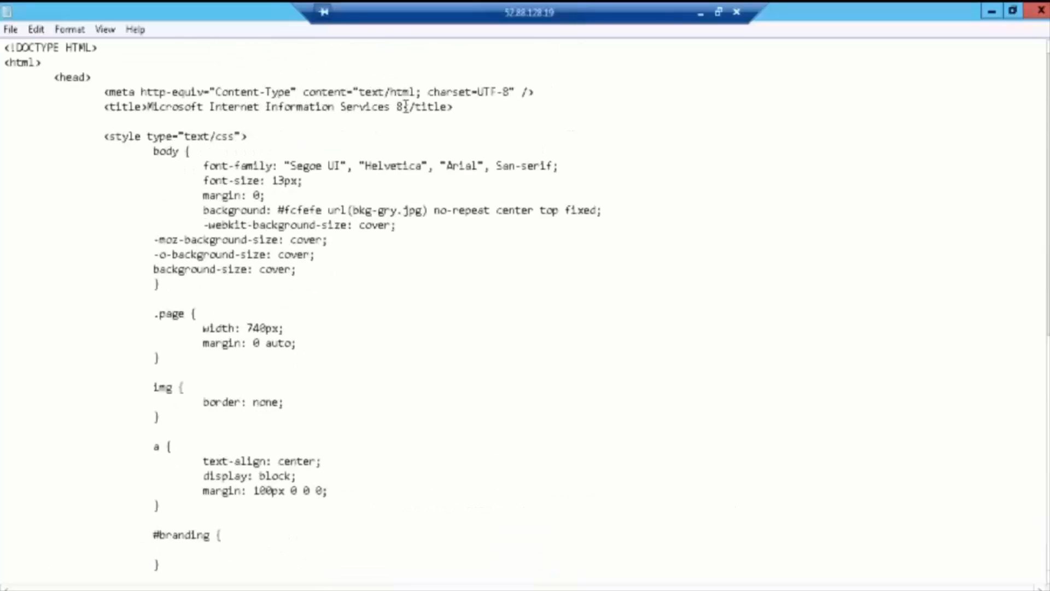
left_click_drag(405, 106, 148, 115)
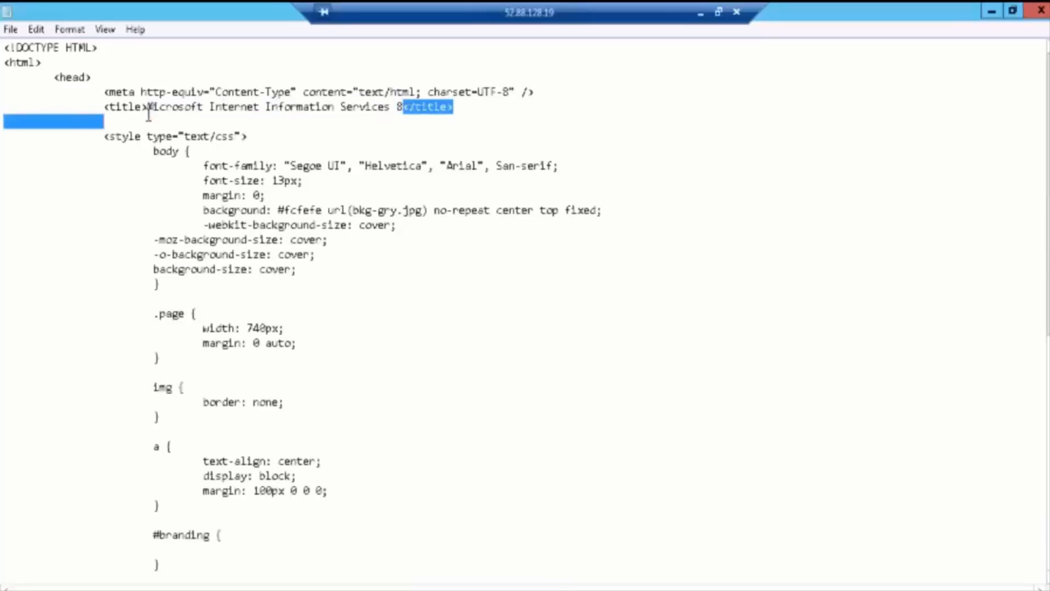
key("ctrl+v")
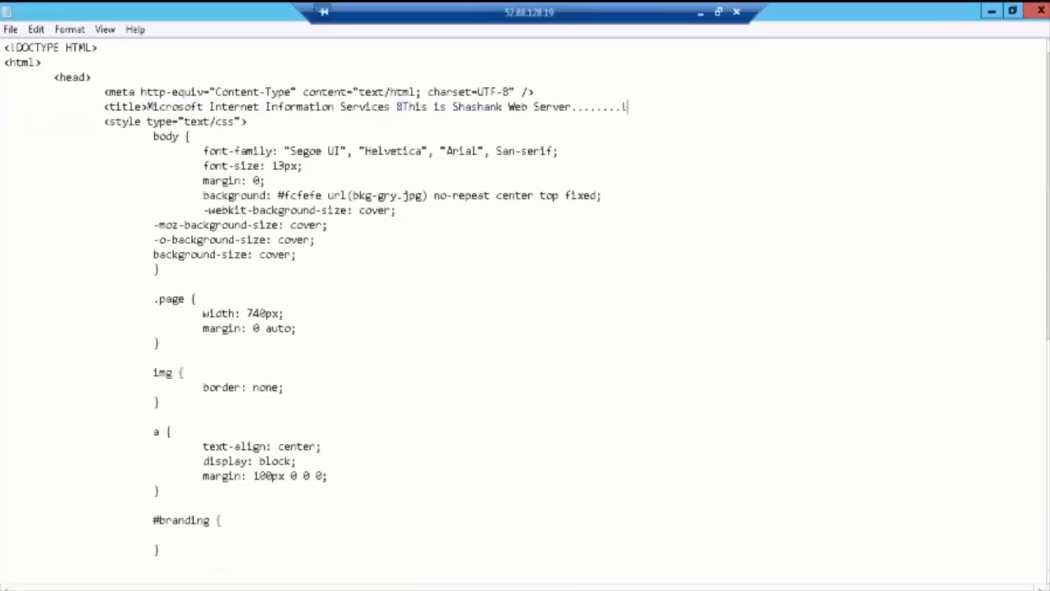
key("ctrl+z")
left_click_drag(405, 107, 147, 108)
key("ctrl+v")
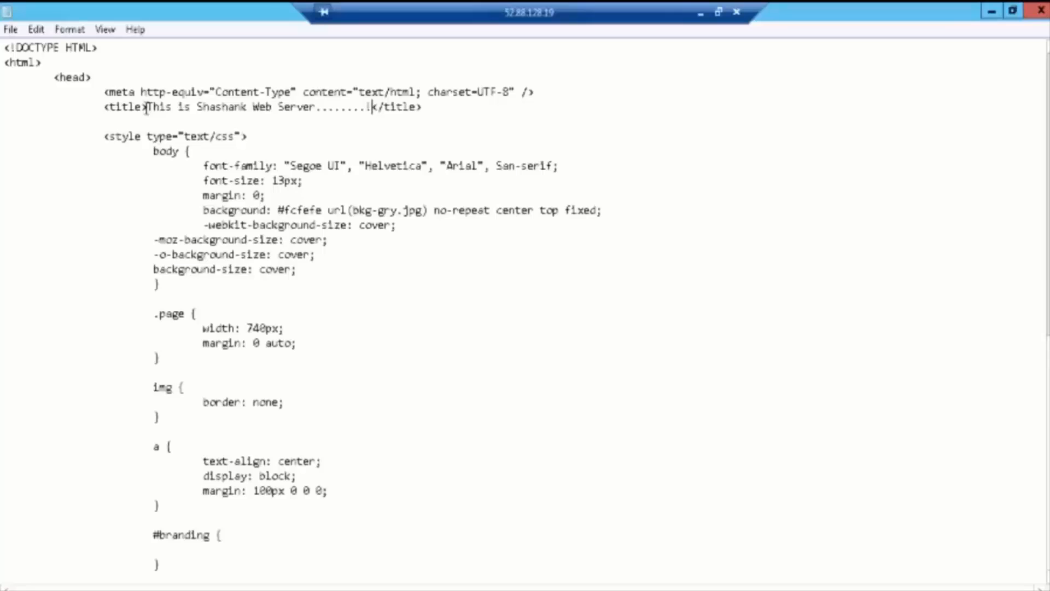
key("alt+Tab")
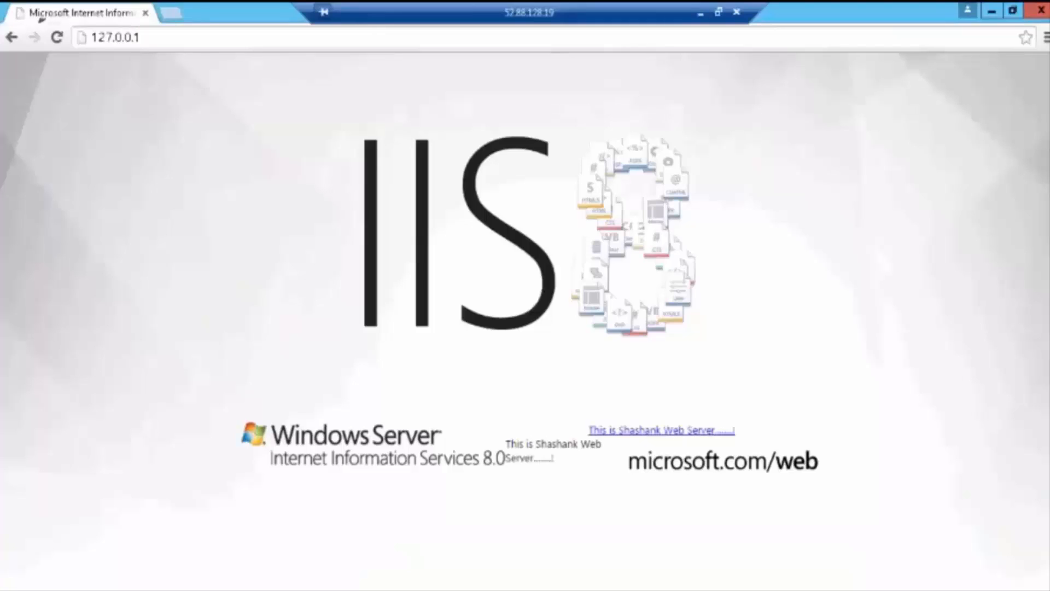
Step: Reload 127.0.0.1 so the tab shows the new branding title, then bring Notepad back
mouse_move(36, 7)
left_mouse_down()
mouse_move(54, 24)
mouse_move(118, 23)
mouse_move(131, 10)
mouse_move(56, 7)
left_mouse_up()
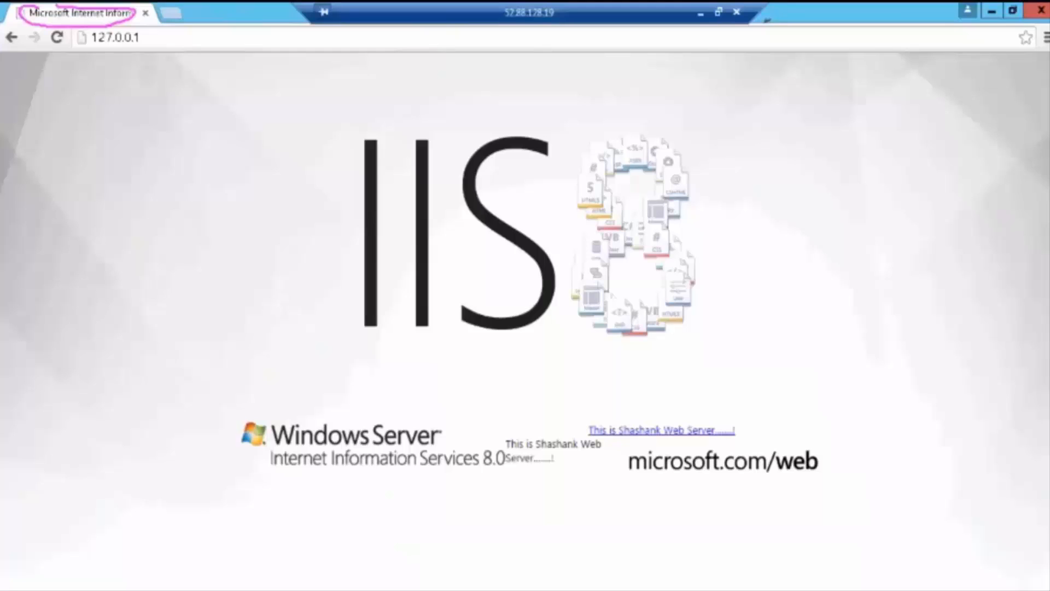
left_click(112, 37)
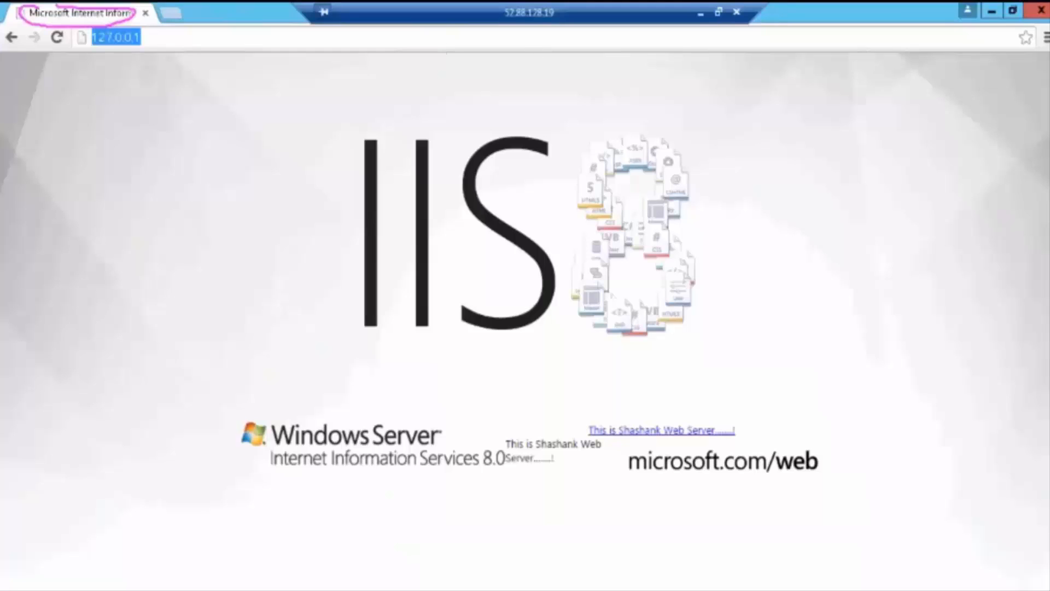
key("Return")
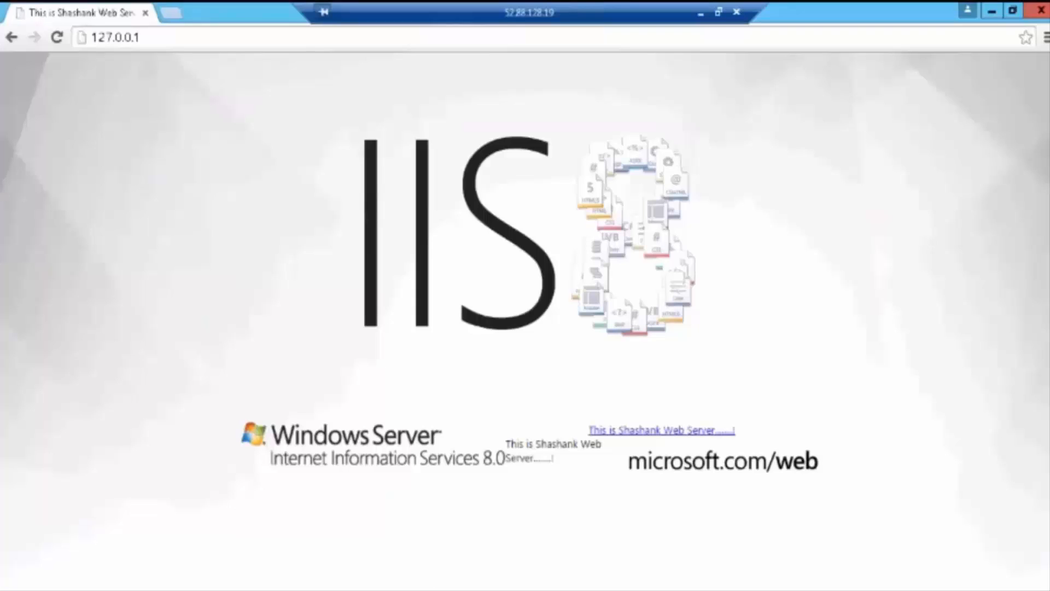
left_click(115, 588)
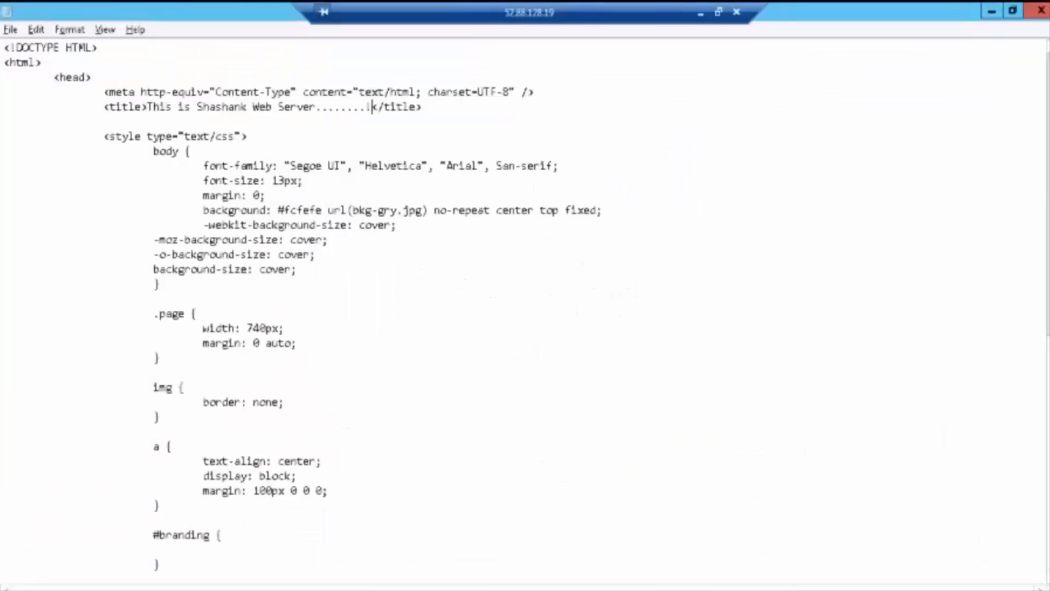
Step: Bring forward the File Explorer window showing C:\inetpub\wwwroot with iisstart.htm
scroll(881, 457, "down", 9)
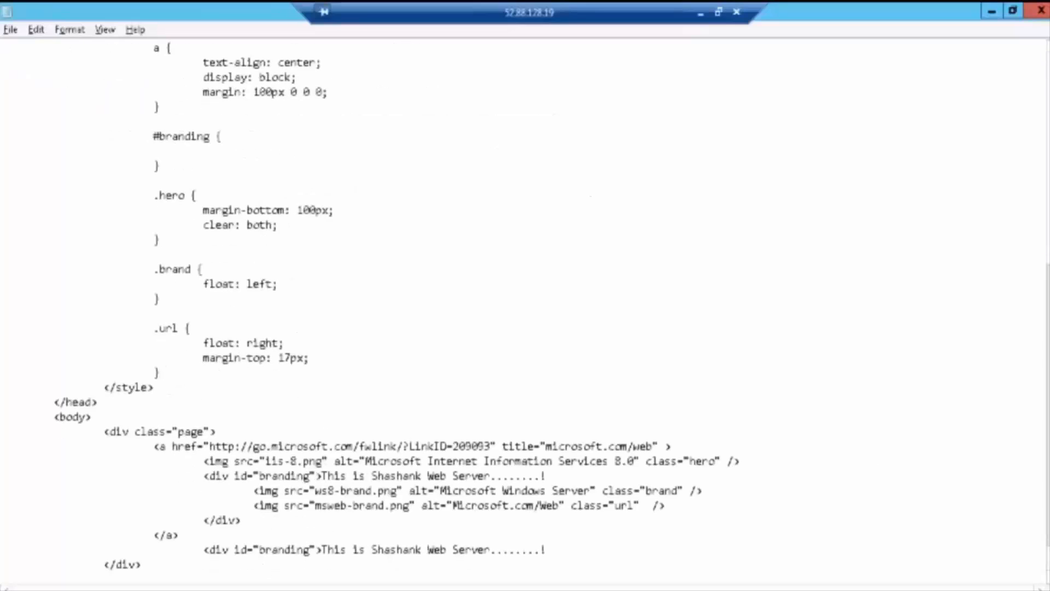
left_click(129, 589)
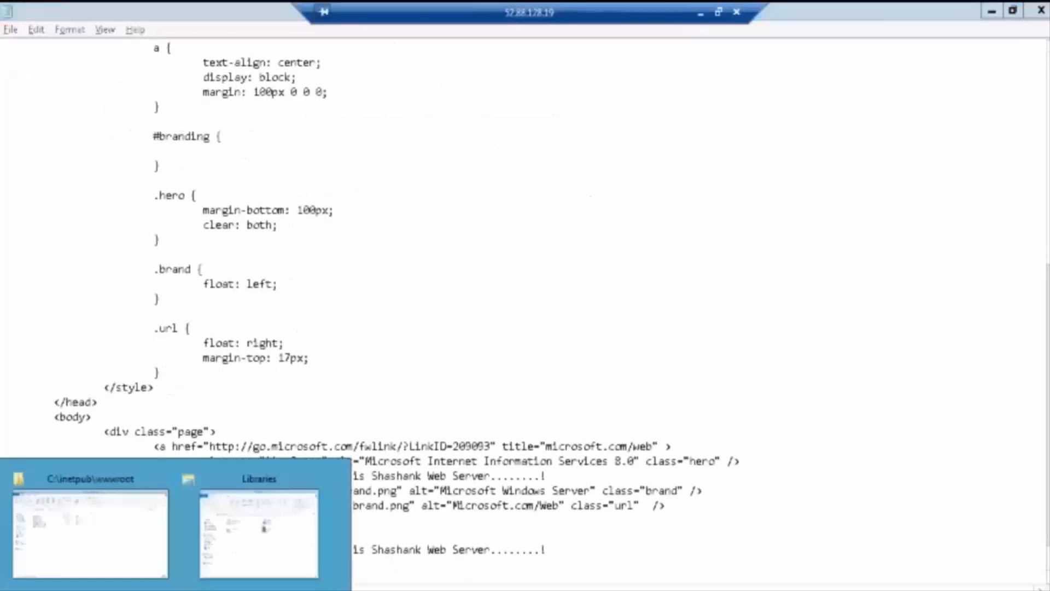
left_click(117, 530)
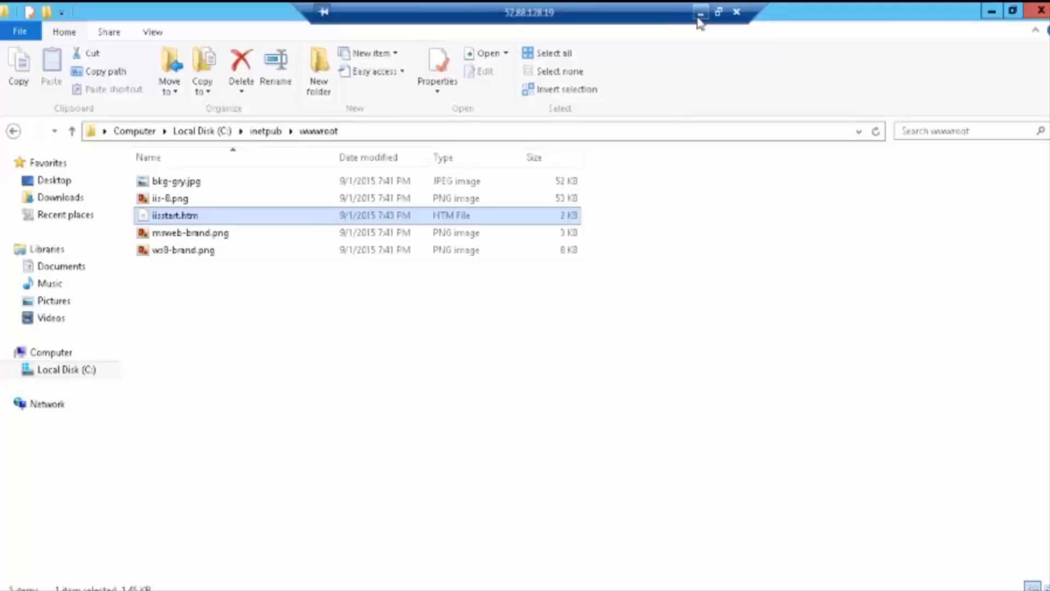
Step: Minimize the remote session and ping window, and close the Connect To Your Instance dialog
left_click(701, 13)
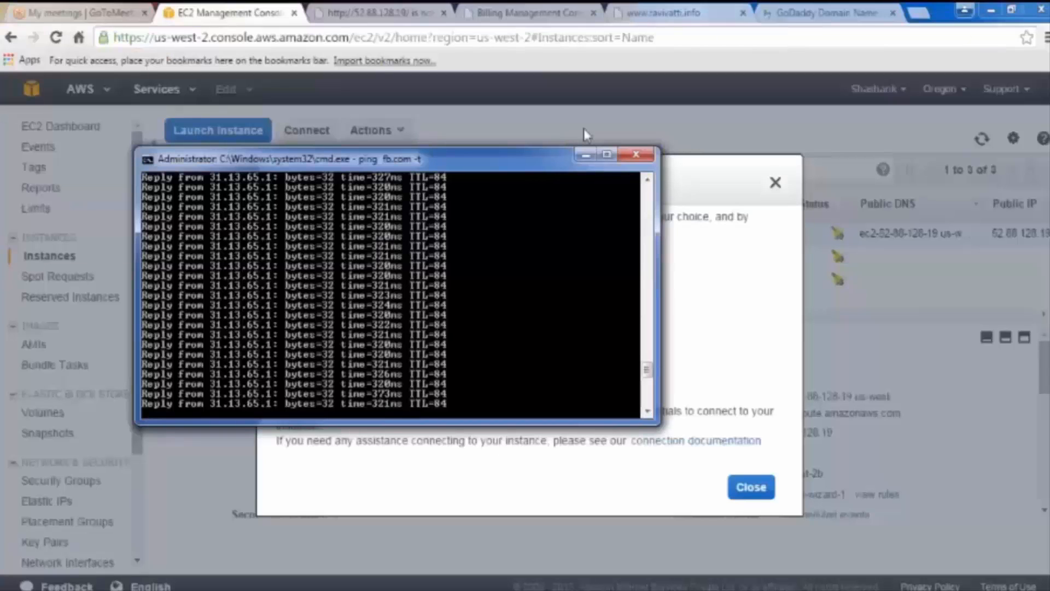
left_click(585, 155)
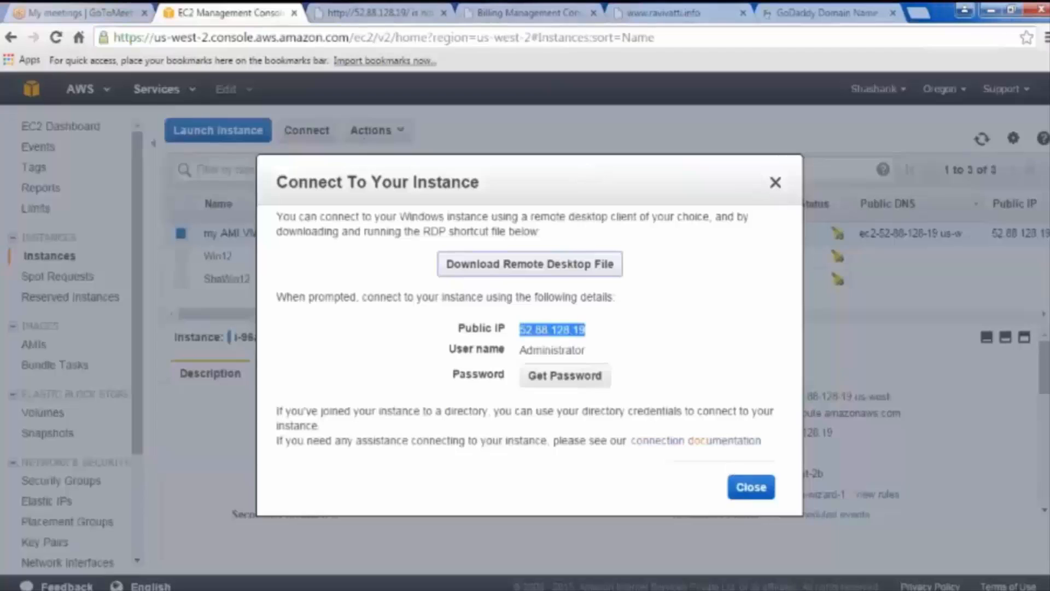
left_click(751, 488)
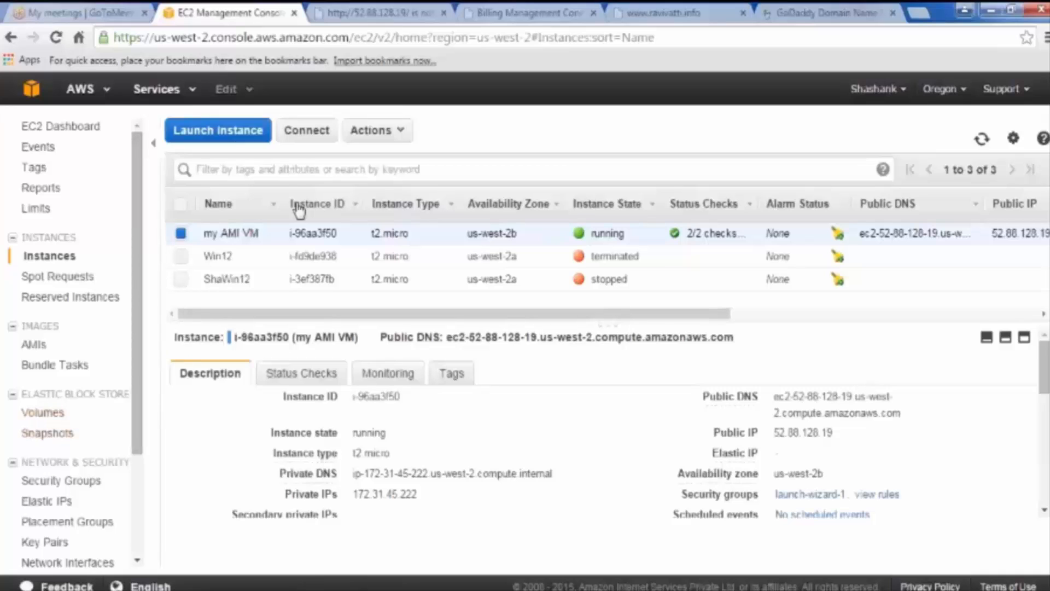
Step: Go from EC2 Dashboard through Running Instances to the Volumes page listing two 30 GiB volumes
left_click(77, 129)
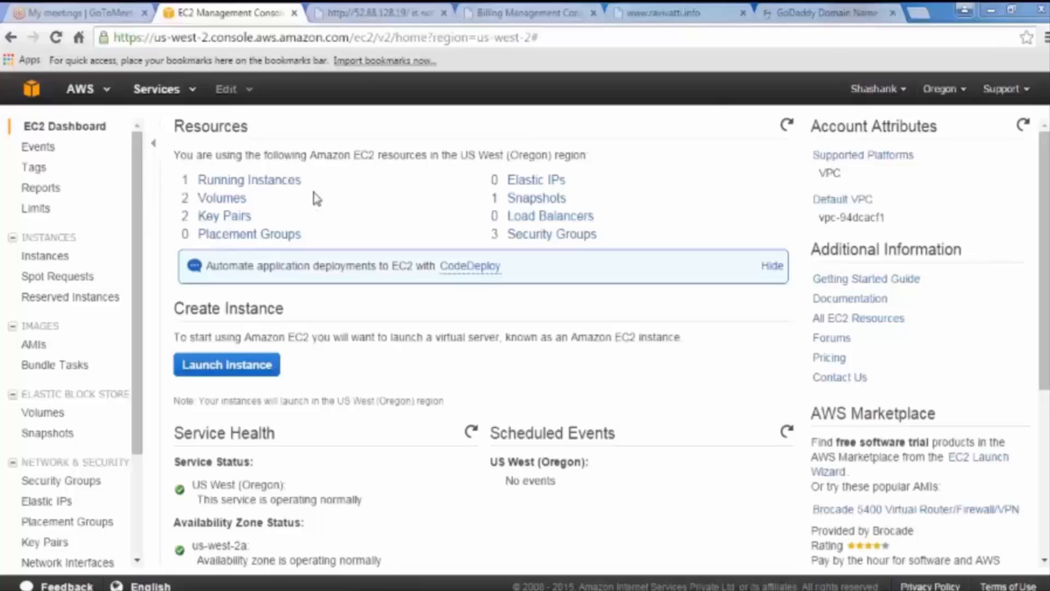
left_click(243, 182)
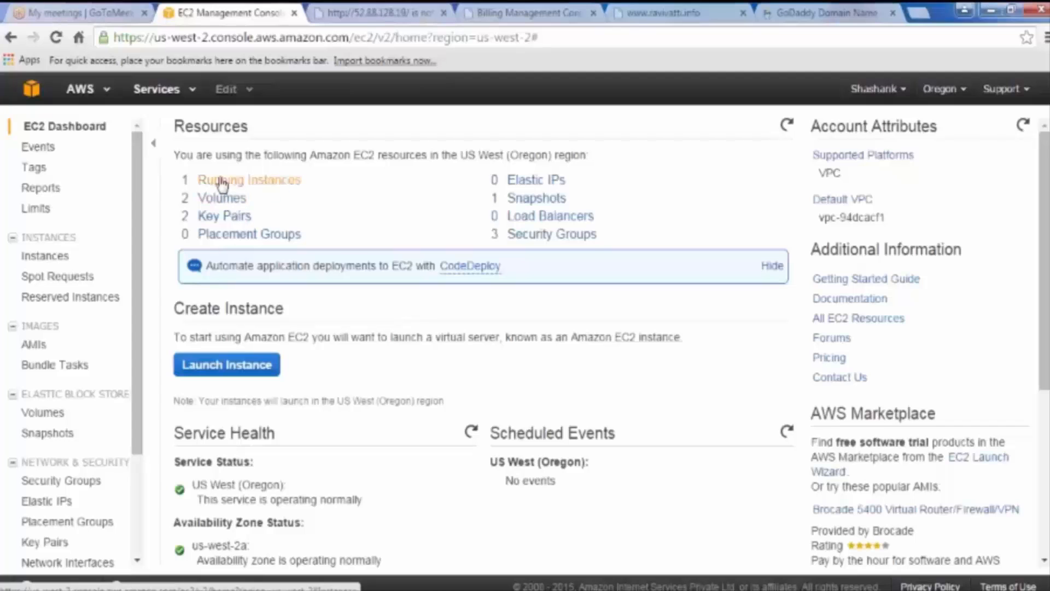
left_click(222, 182)
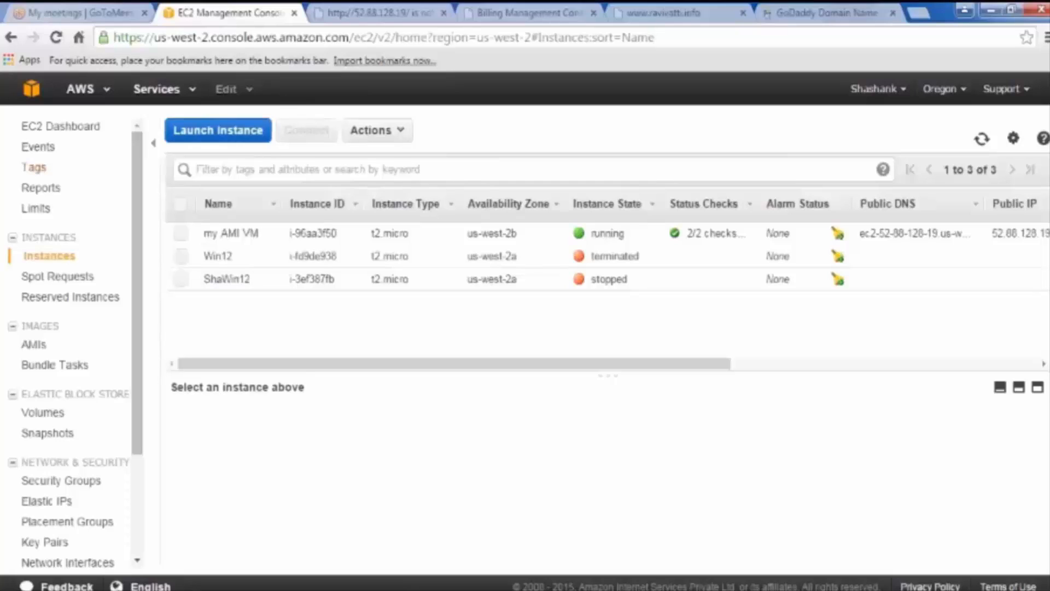
left_click(43, 414)
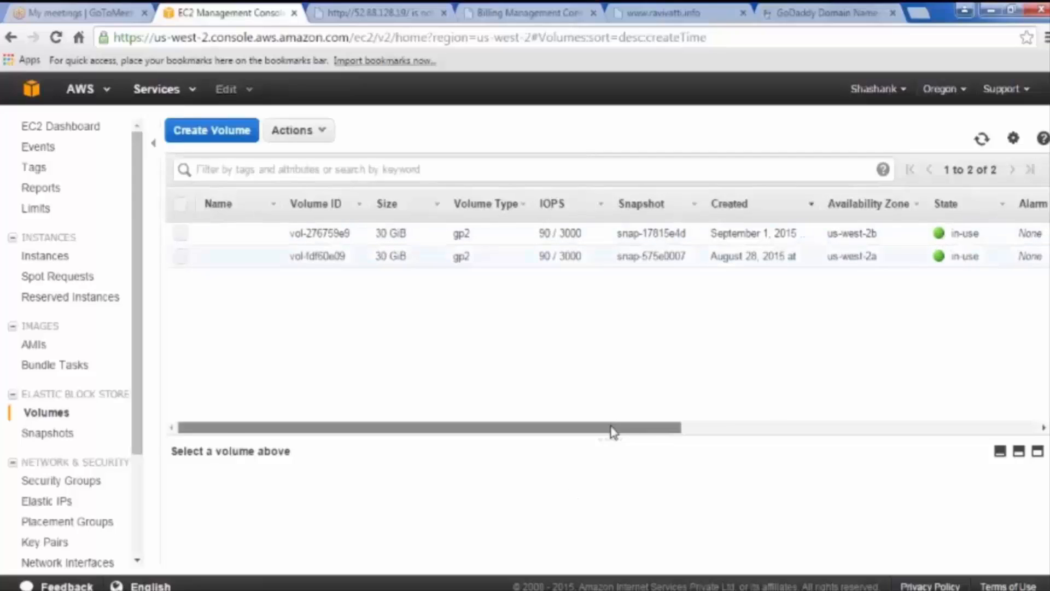
Step: Widen the Volumes table's Attachment Information column to read it, then start Create Volume
left_click_drag(612, 429, 663, 426)
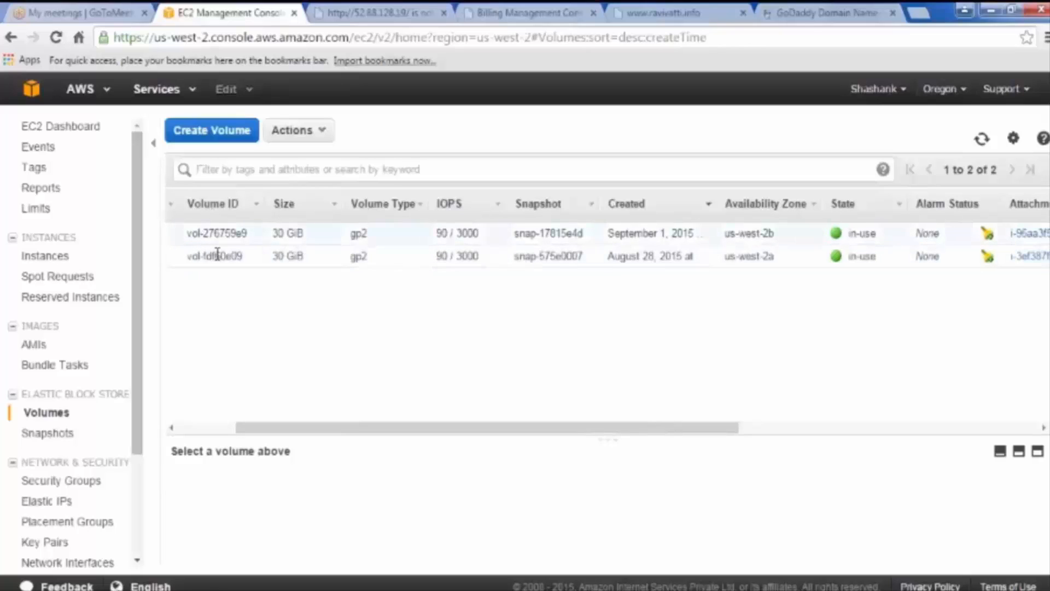
left_click_drag(398, 434, 576, 434)
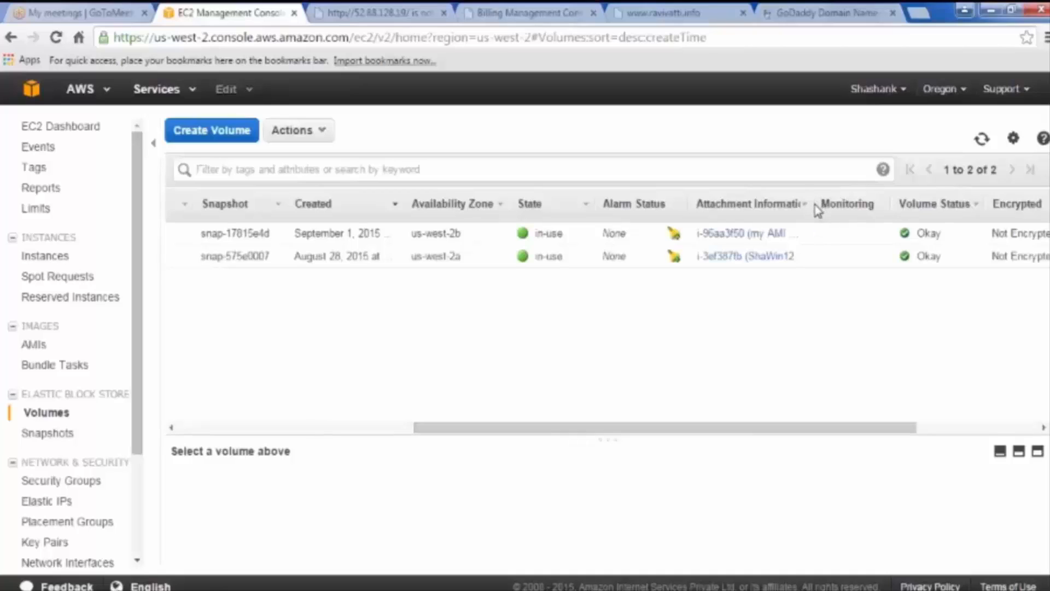
left_click_drag(815, 205, 935, 205)
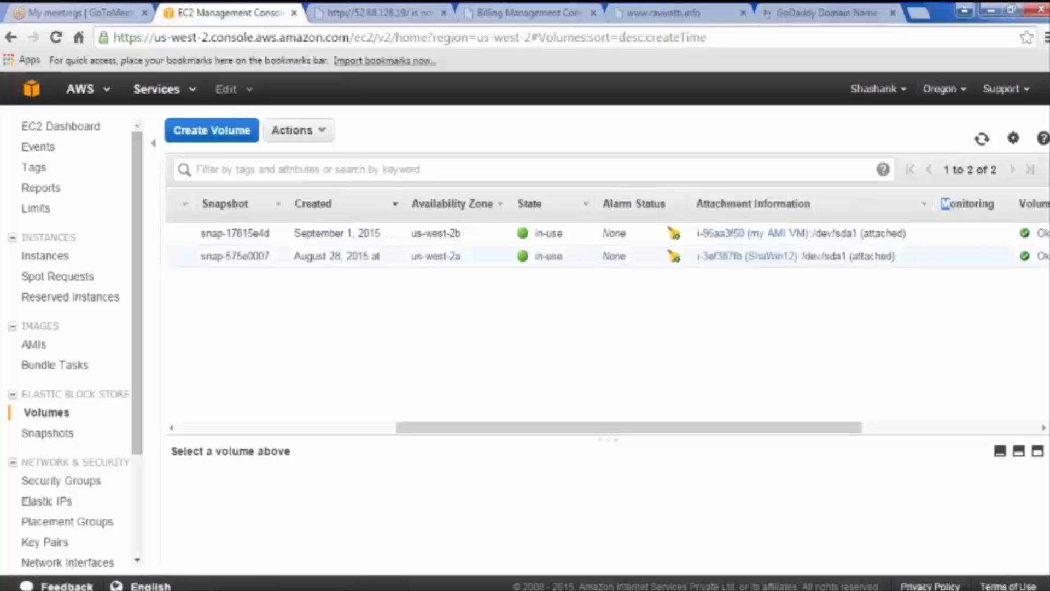
left_click_drag(766, 428, 522, 421)
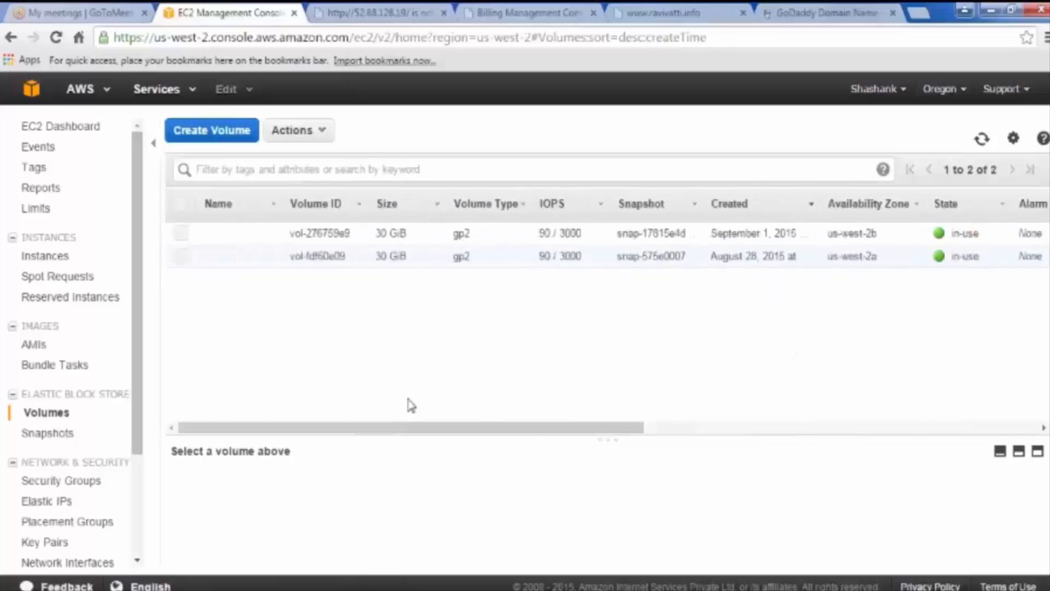
left_click(180, 237)
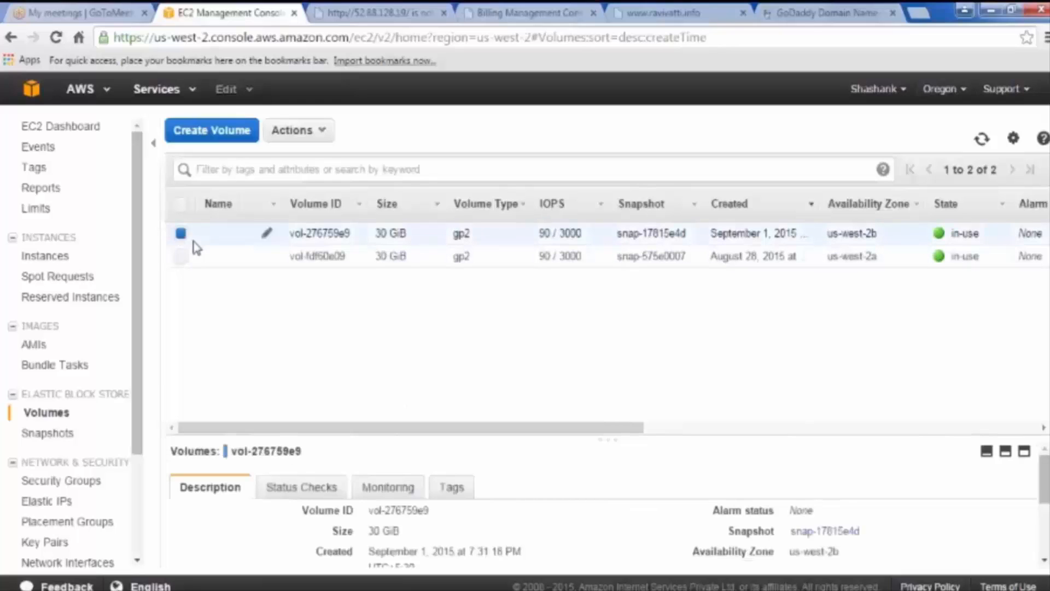
left_click(185, 239)
left_click(212, 130)
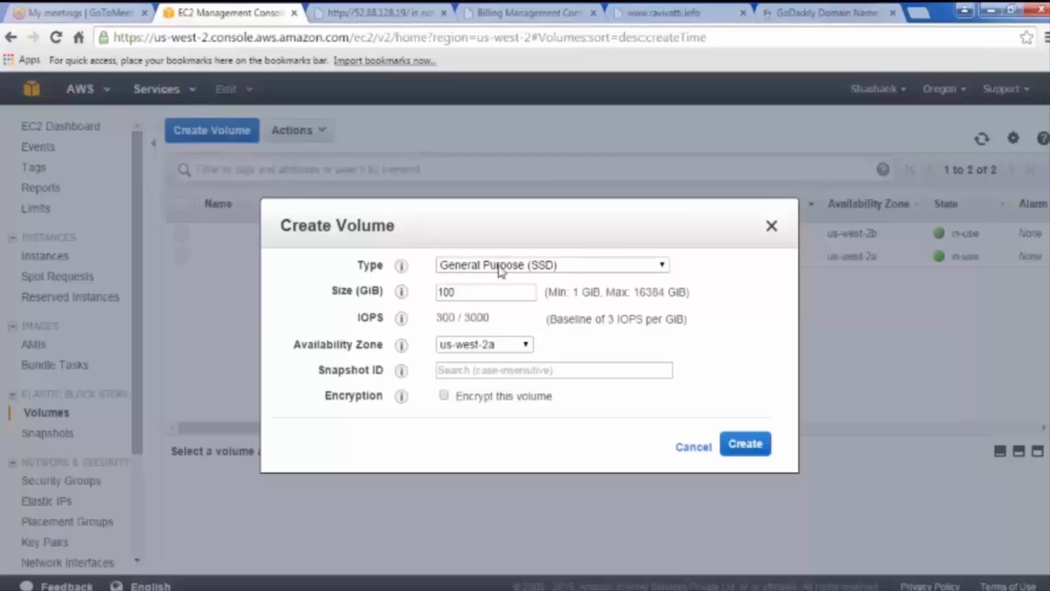
Step: Create a General Purpose (SSD) volume with size changed from 100 to 10 GiB
left_click(500, 267)
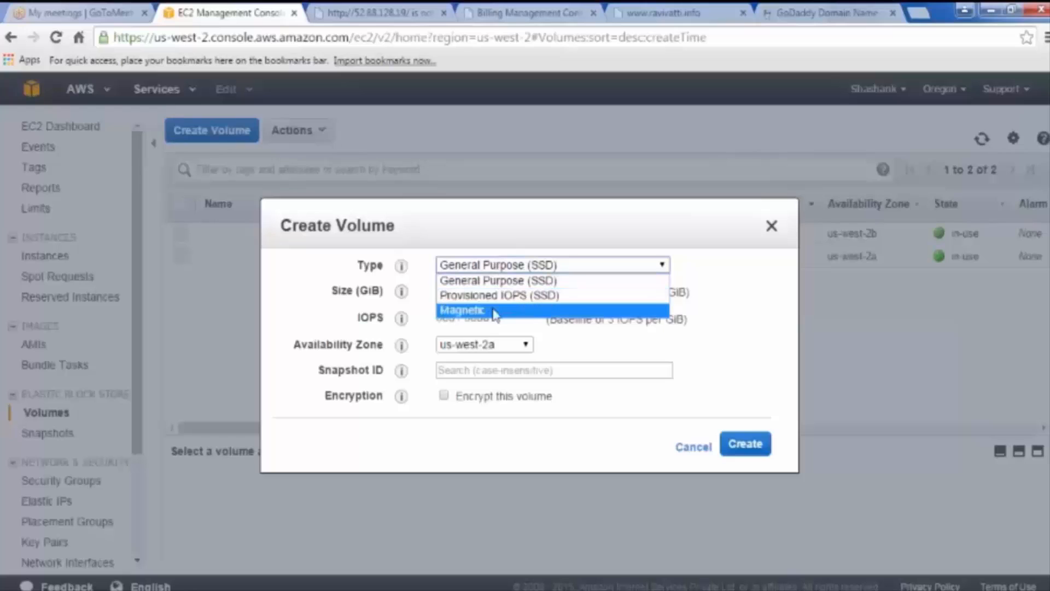
left_click(519, 268)
left_click_drag(459, 293, 418, 293)
type("10")
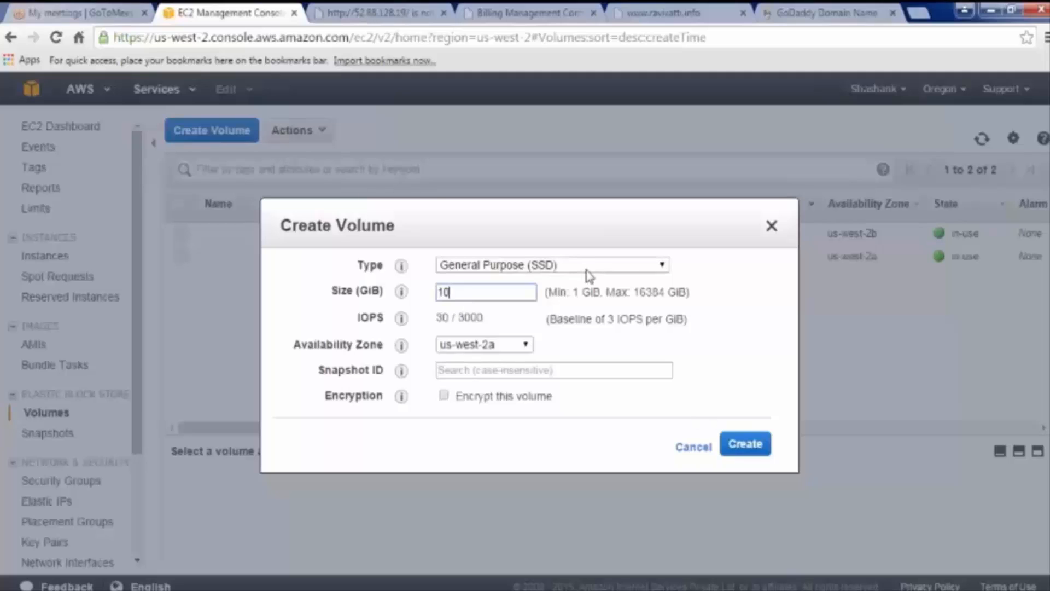
left_click(740, 450)
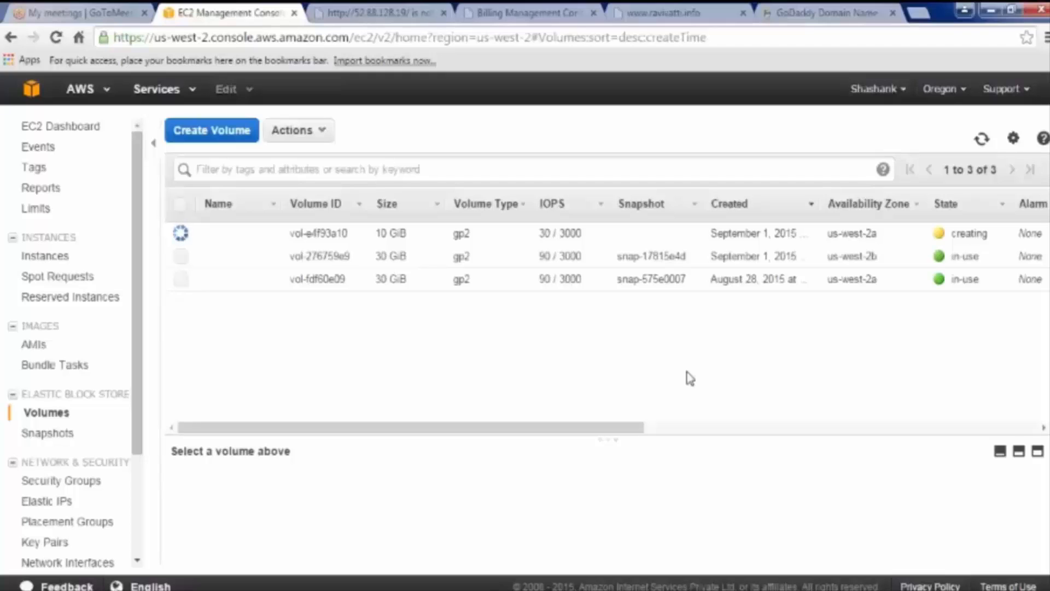
Step: Open Win-AMI's Modify Image Permissions, toggle Public then back to Private
left_click(39, 350)
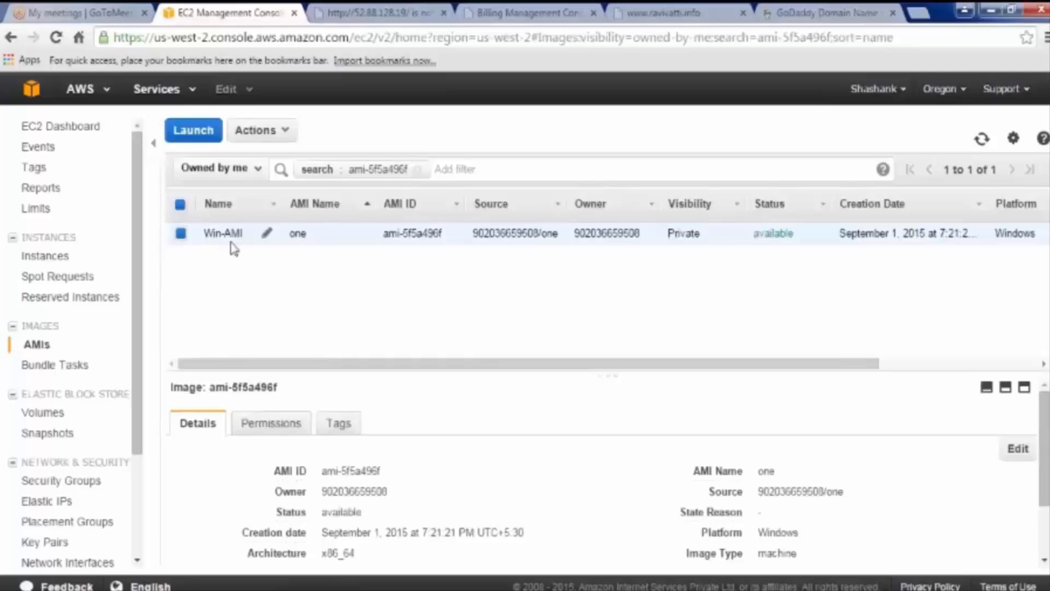
left_click(275, 137)
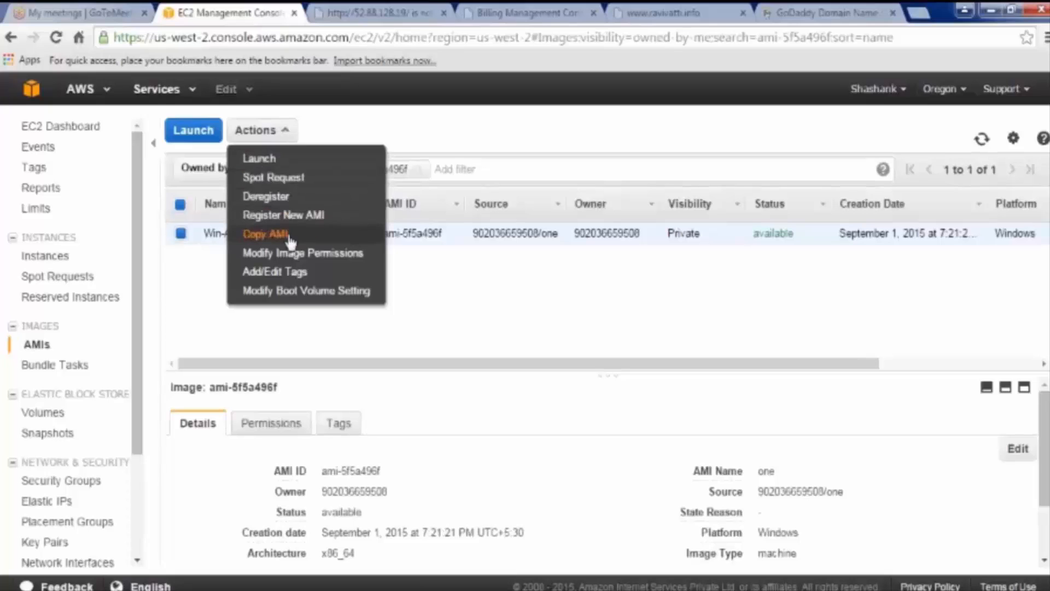
left_click(347, 257)
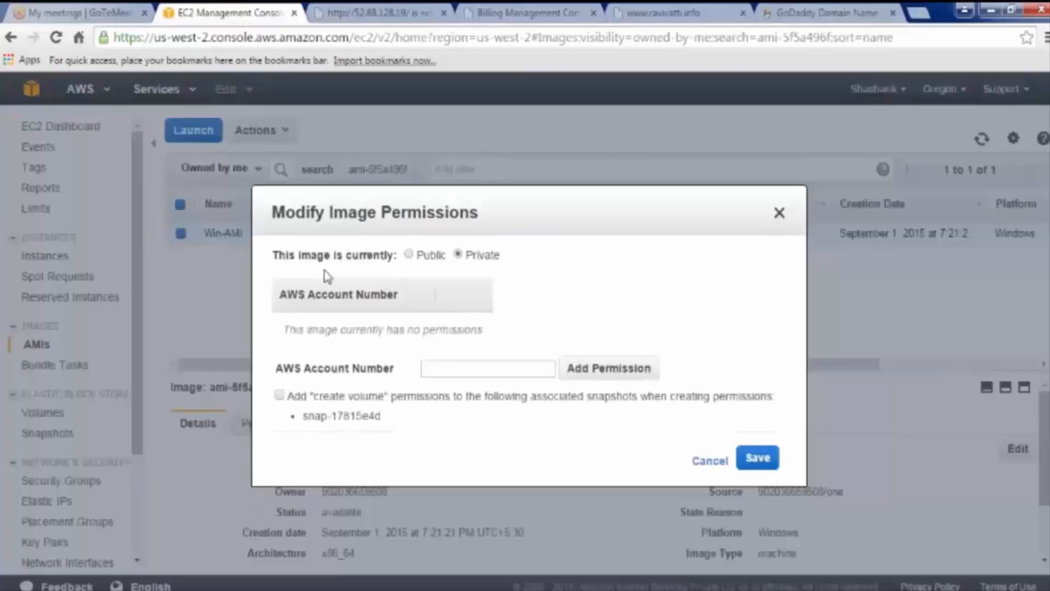
left_click(408, 254)
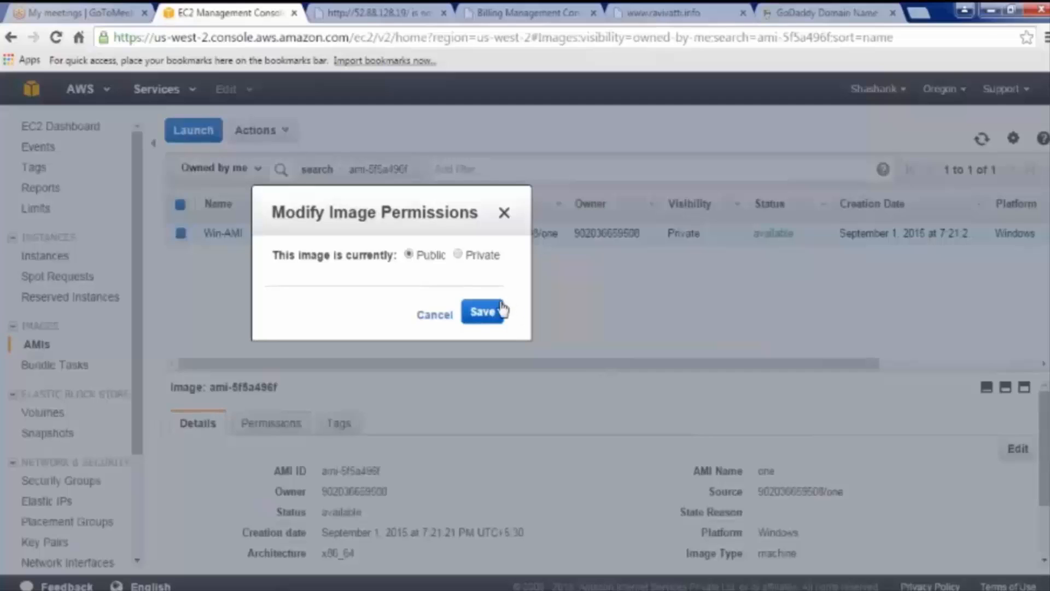
left_click(458, 255)
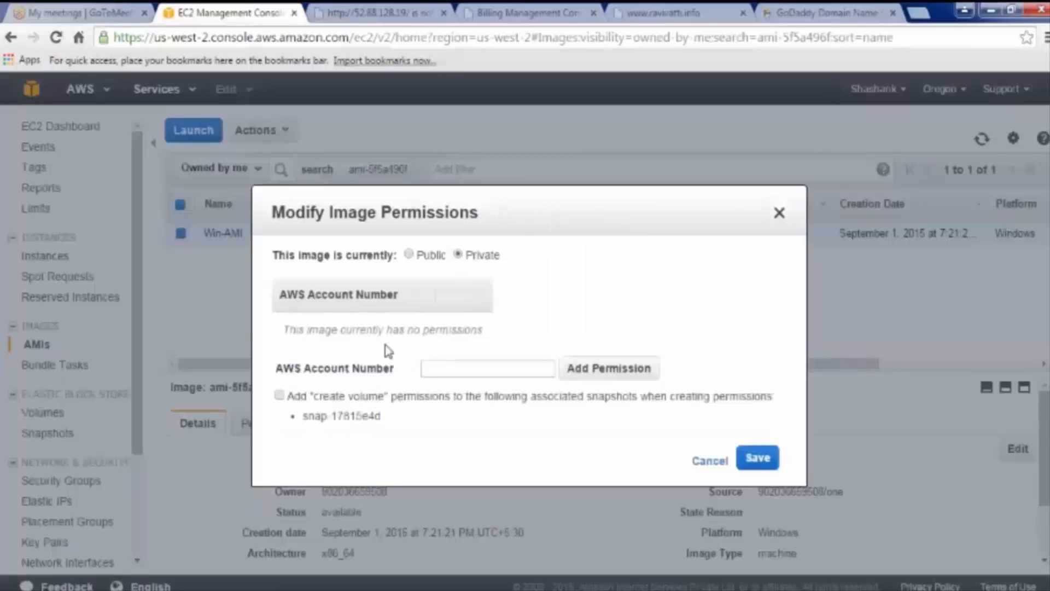
left_click(451, 371)
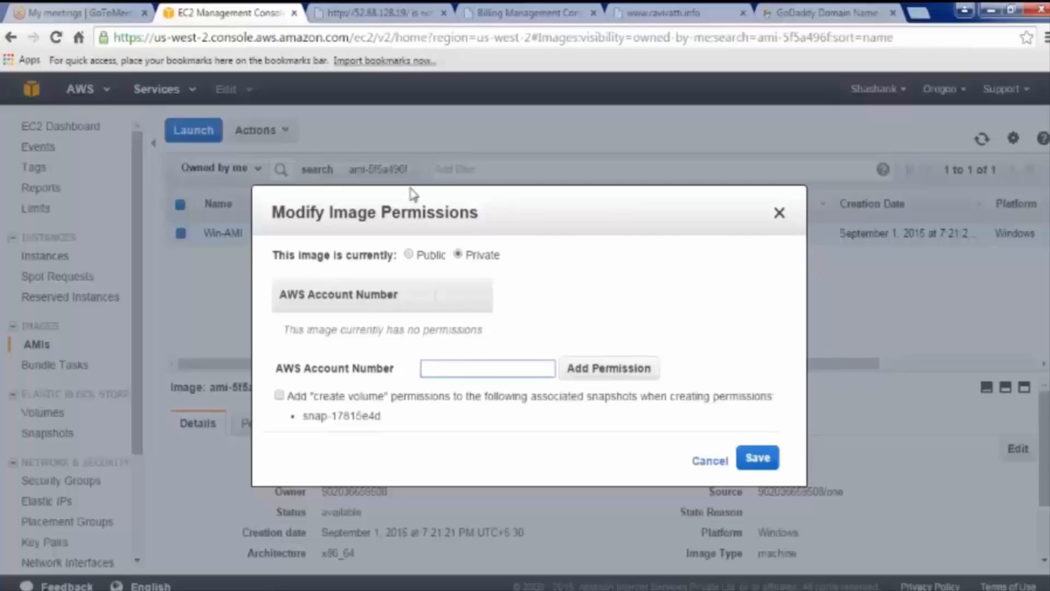
Step: Look up the account ID on the Billing tab, then cancel the image permission changes
left_click(500, 12)
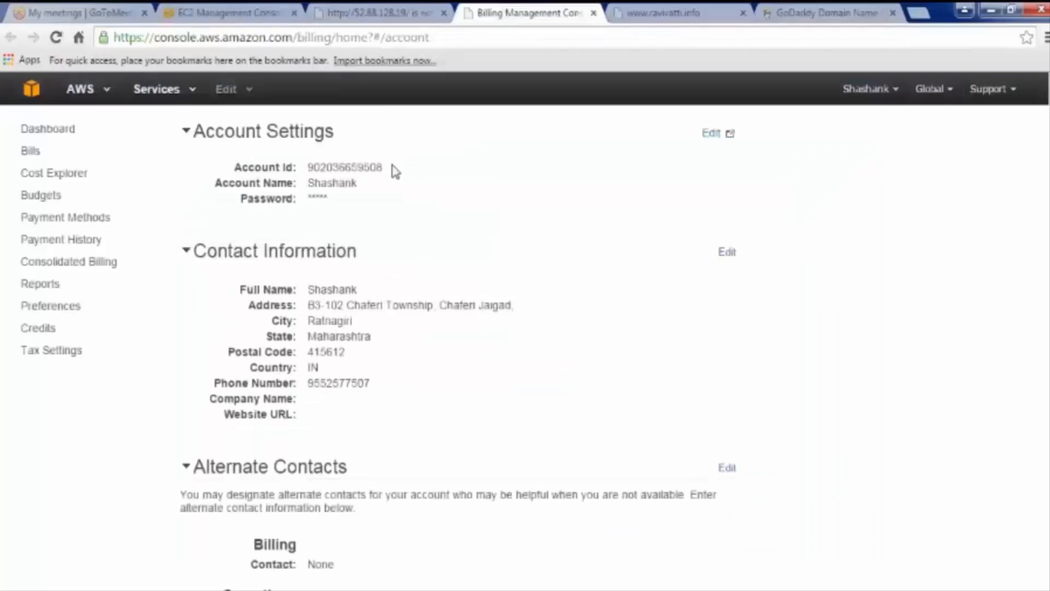
left_click_drag(389, 167, 310, 165)
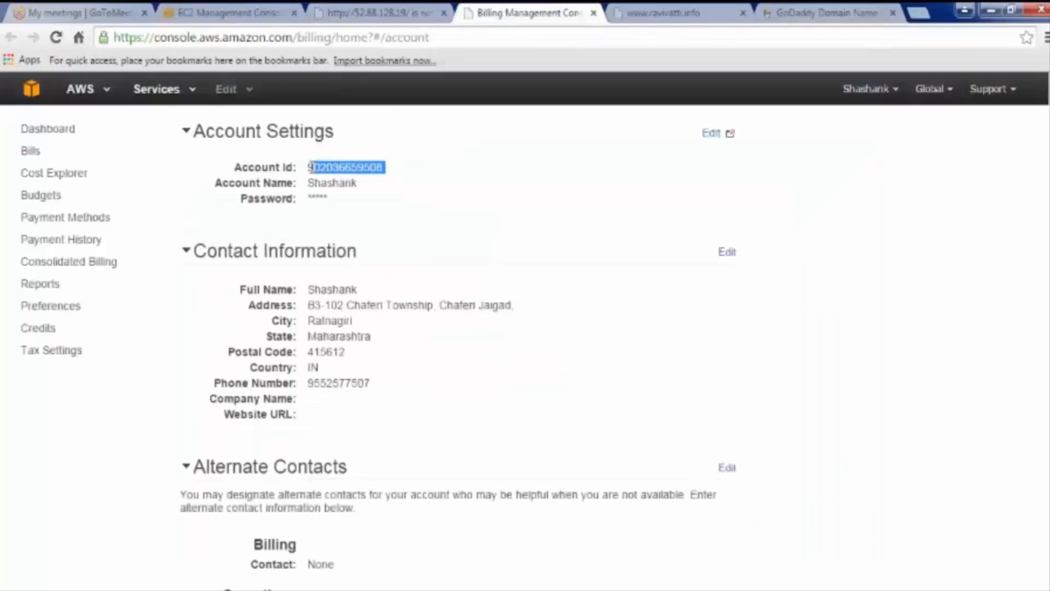
left_click(380, 12)
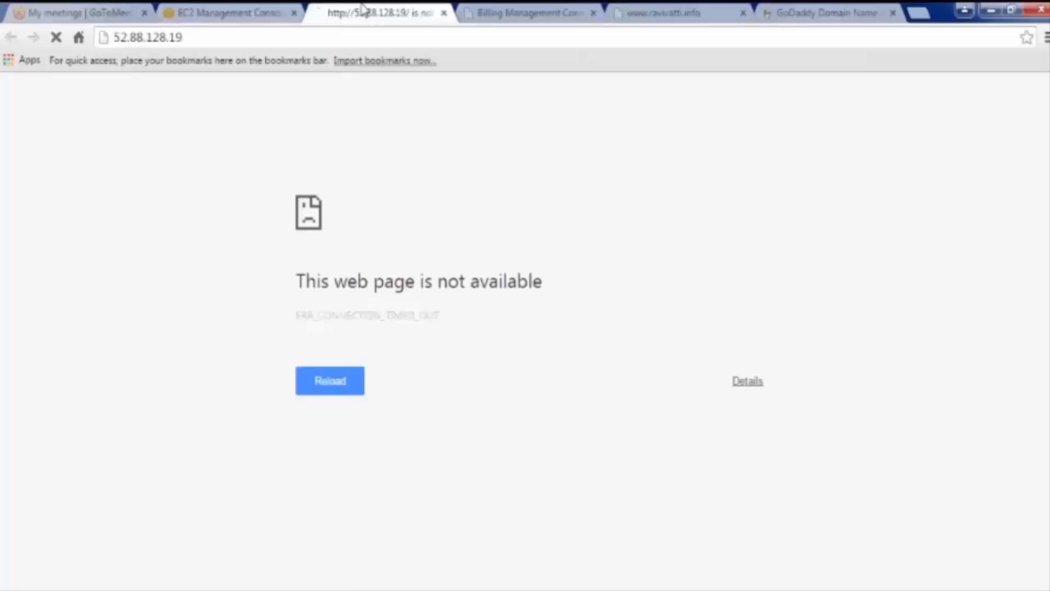
left_click(256, 12)
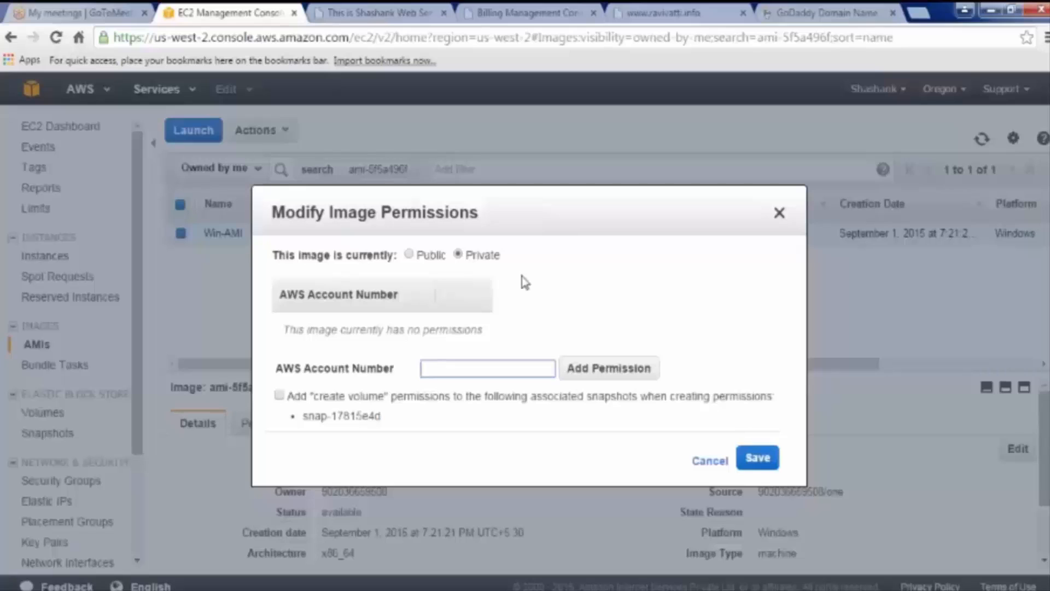
left_click(710, 463)
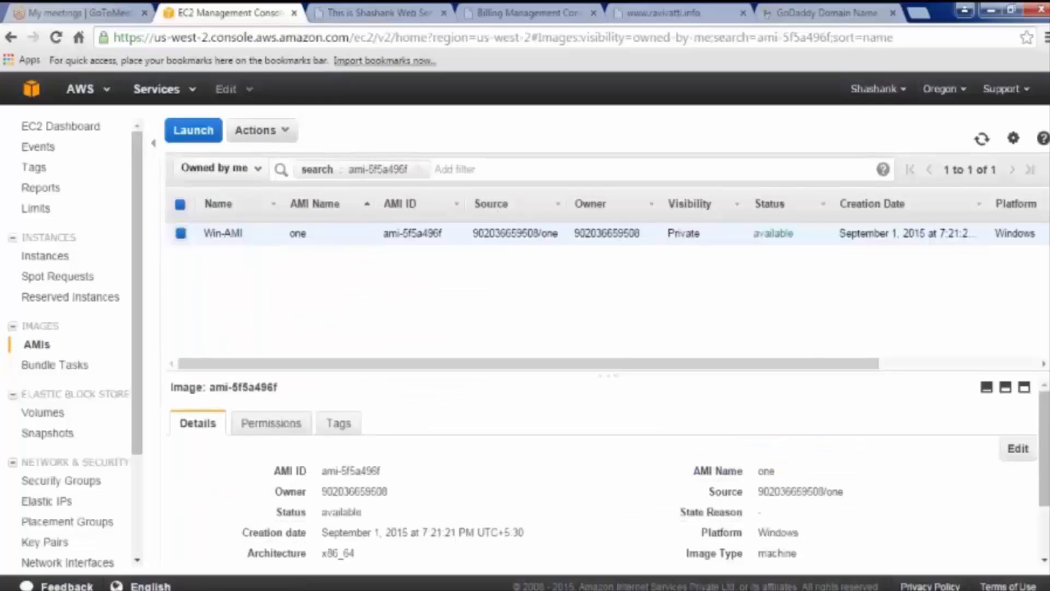
Step: Dismiss Win-AMI's Actions menu and close the web server's browser tab, returning to EC2
left_click(277, 134)
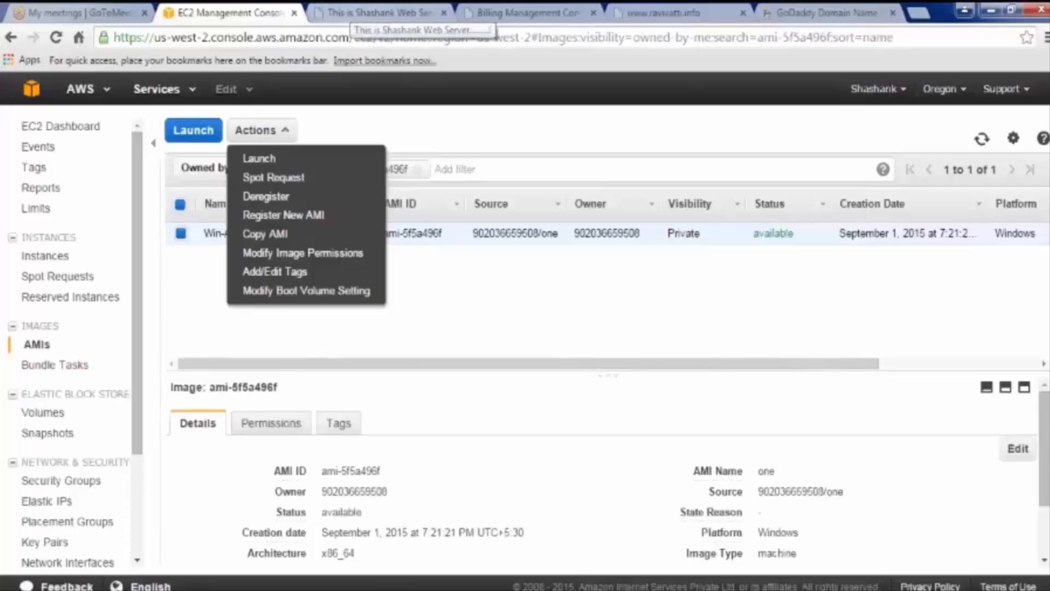
left_click(438, 301)
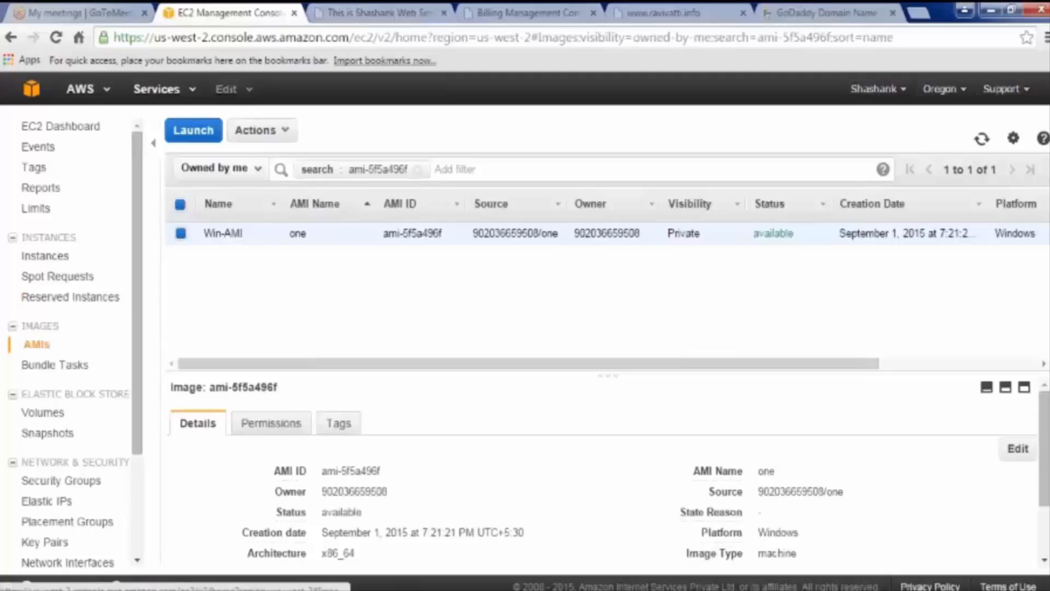
middle_click(372, 10)
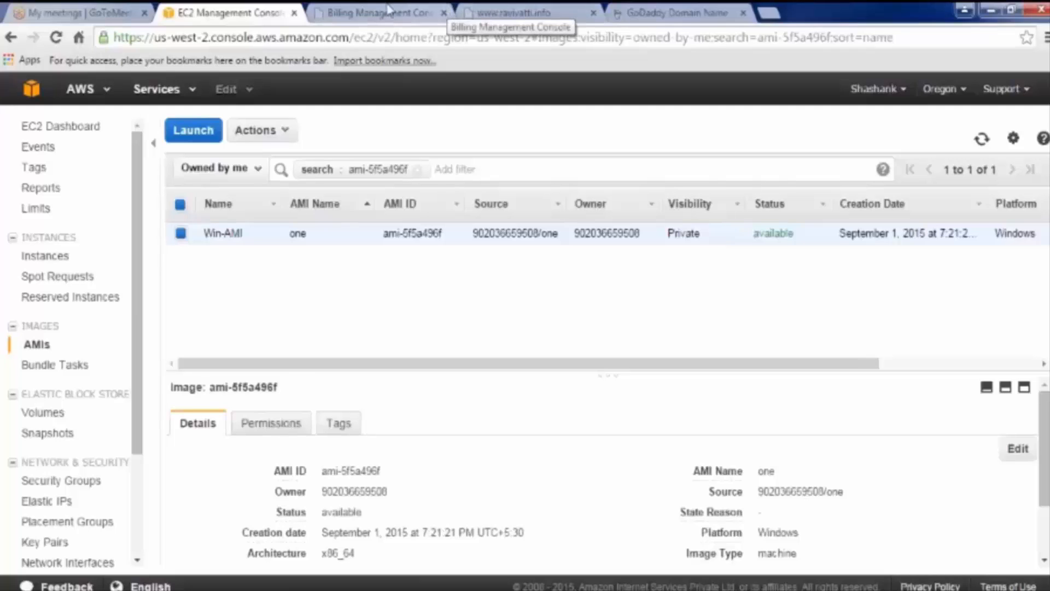
left_click(437, 10)
left_click(235, 12)
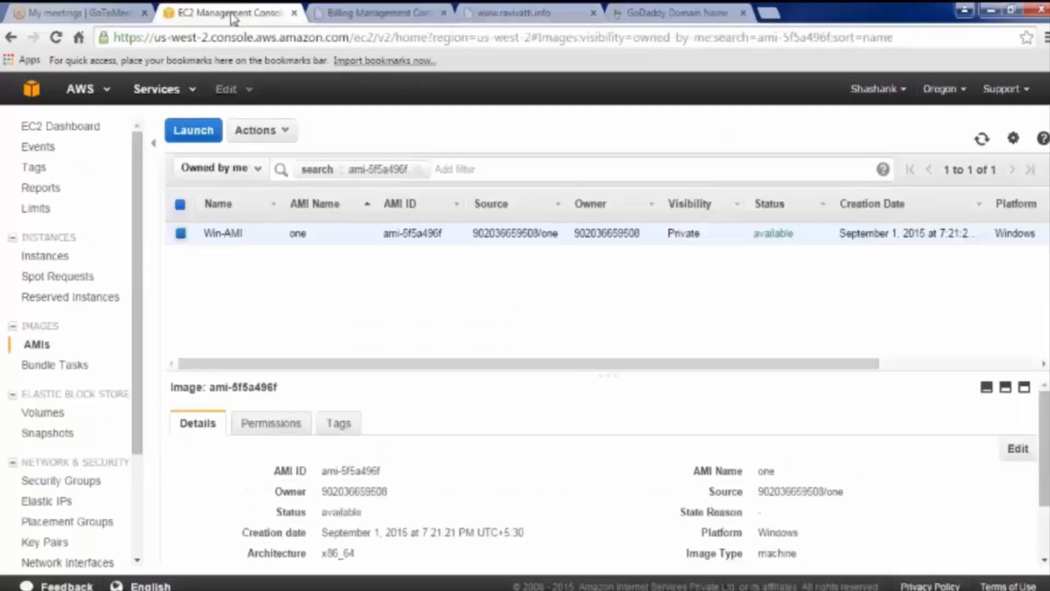
Step: On the Volumes page, name the new 10 GiB volume 'myvol'
left_click(43, 412)
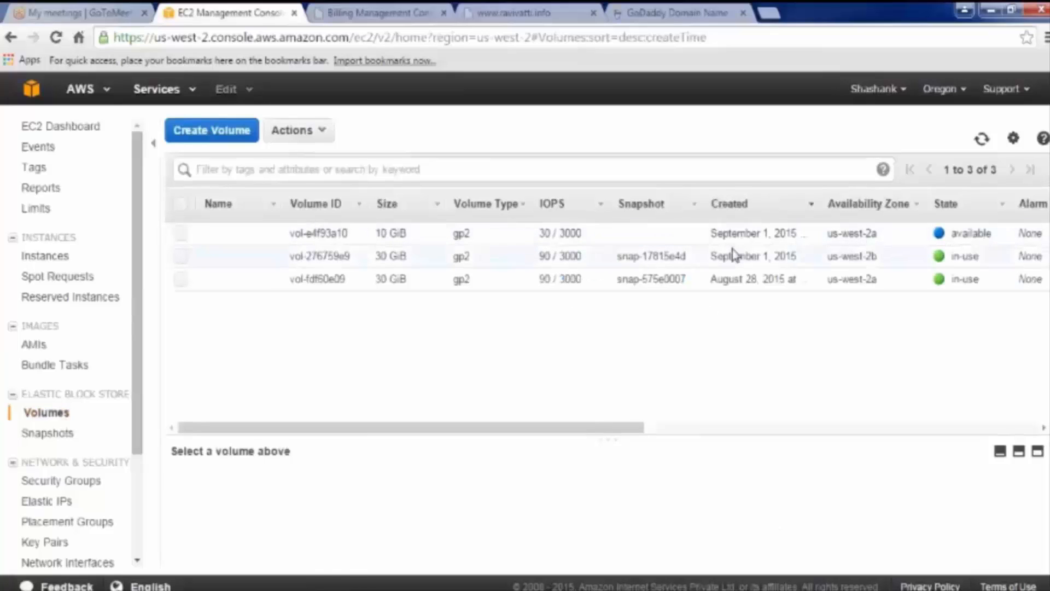
left_click(248, 243)
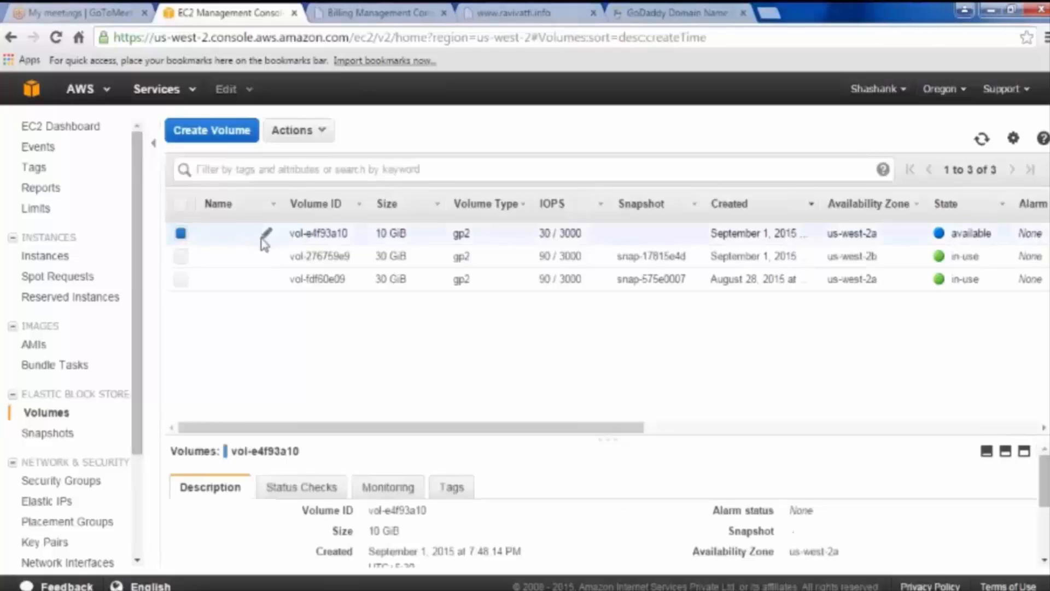
left_click(266, 234)
type("my")
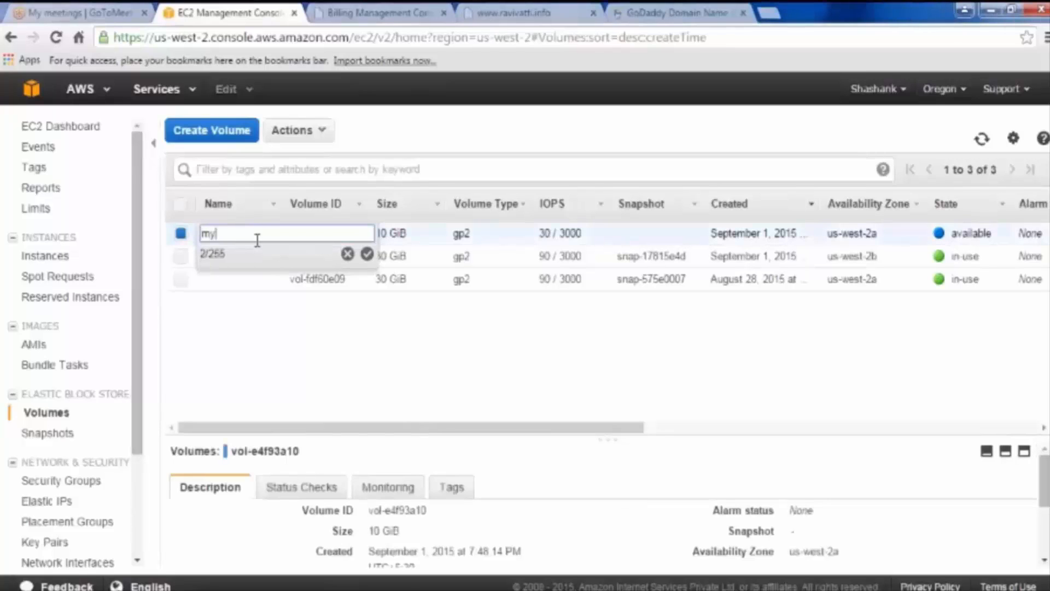
type("vol")
key("Return")
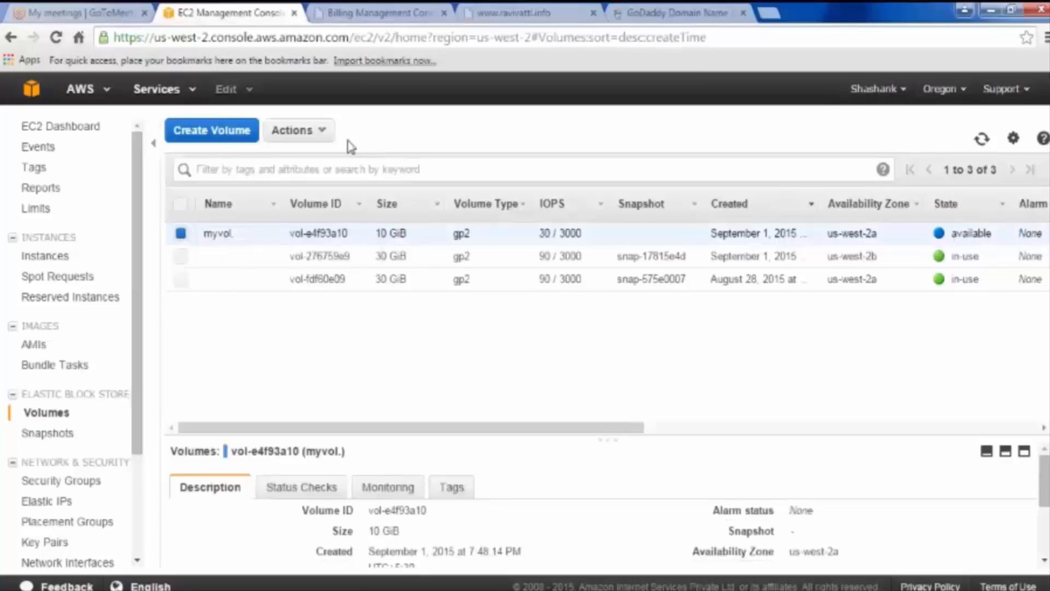
Step: Open Attach Volume for myvol and browse the Instance field's suggestions
left_click(300, 130)
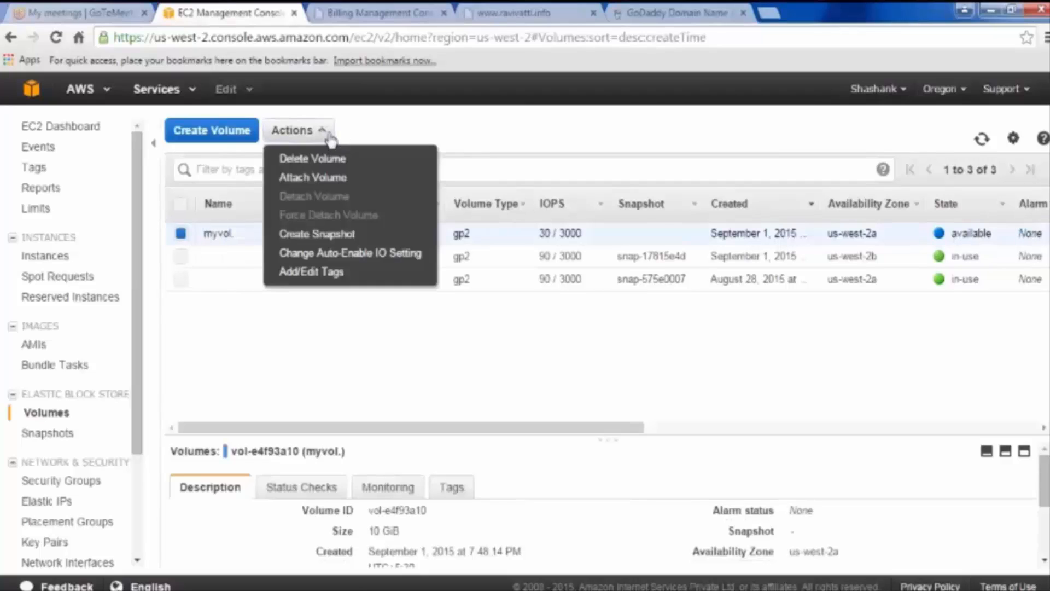
left_click(333, 179)
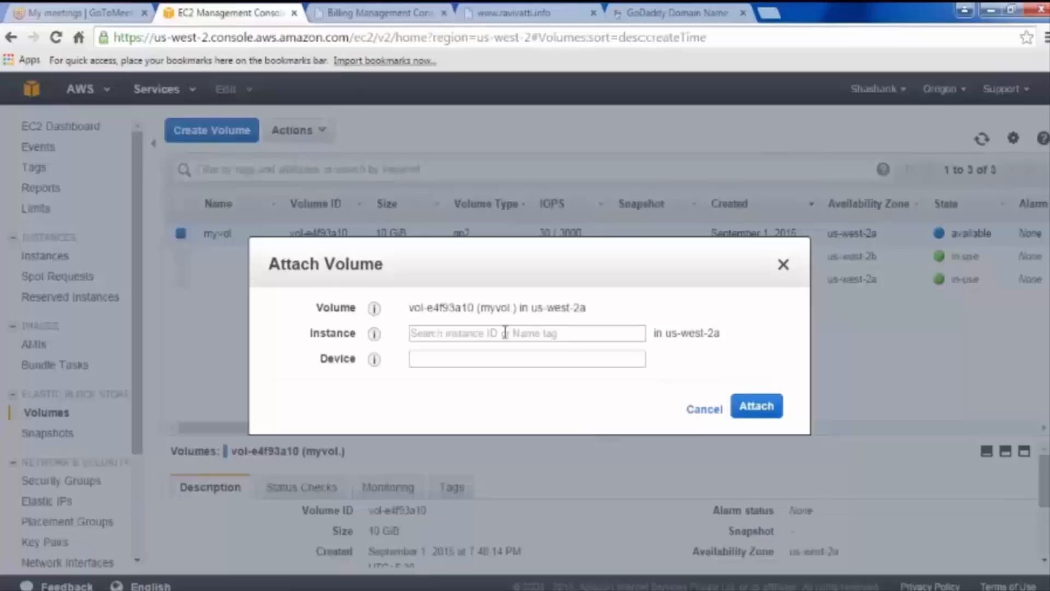
left_click(504, 333)
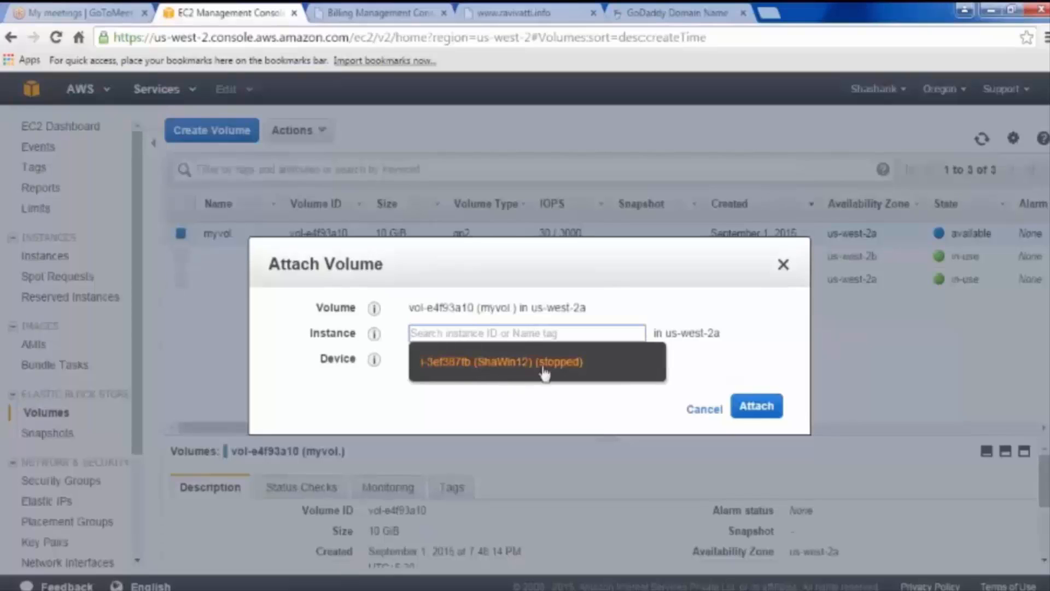
left_click(695, 319)
left_click(568, 330)
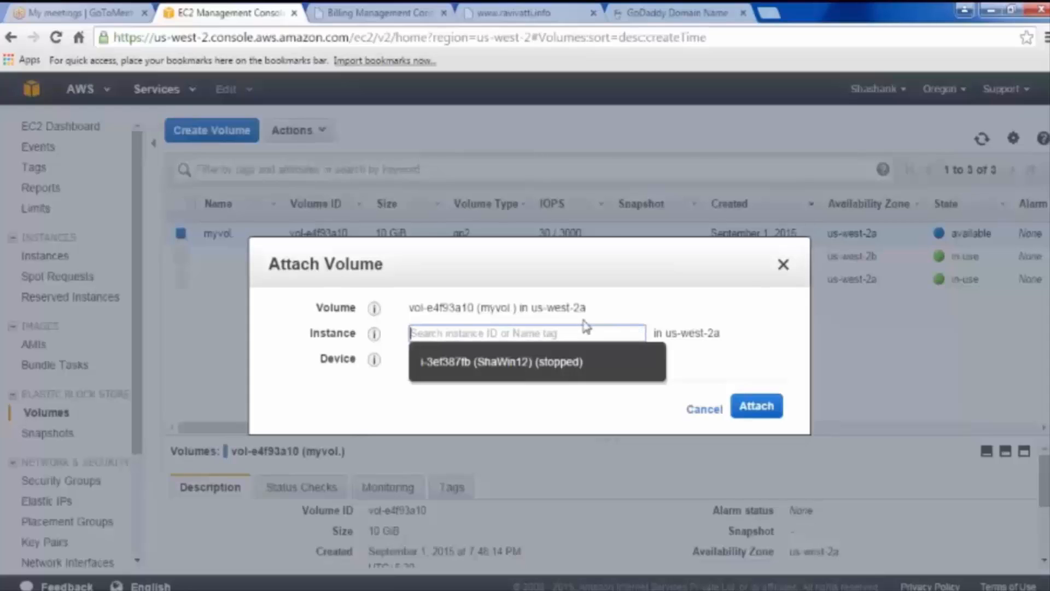
left_click(585, 329)
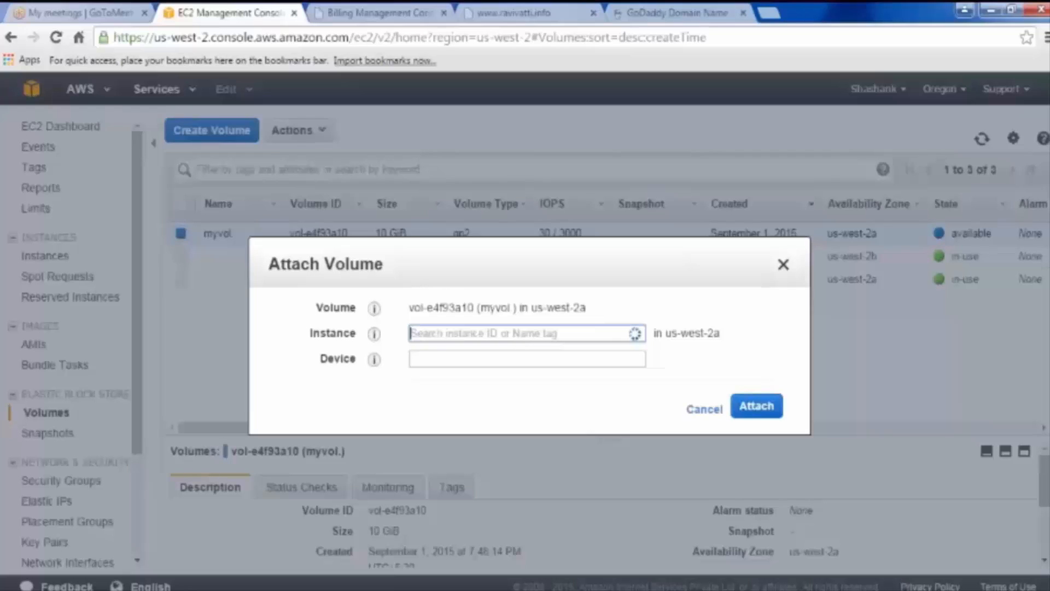
left_click(585, 330)
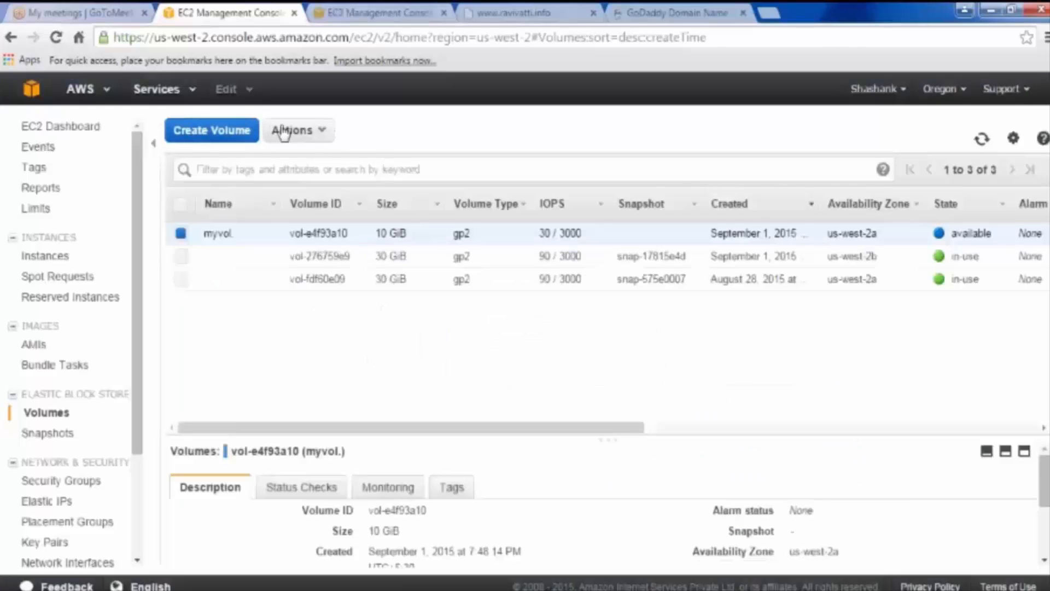
Step: Open the Actions menu for the available 10 GiB myvol volume
left_click(291, 130)
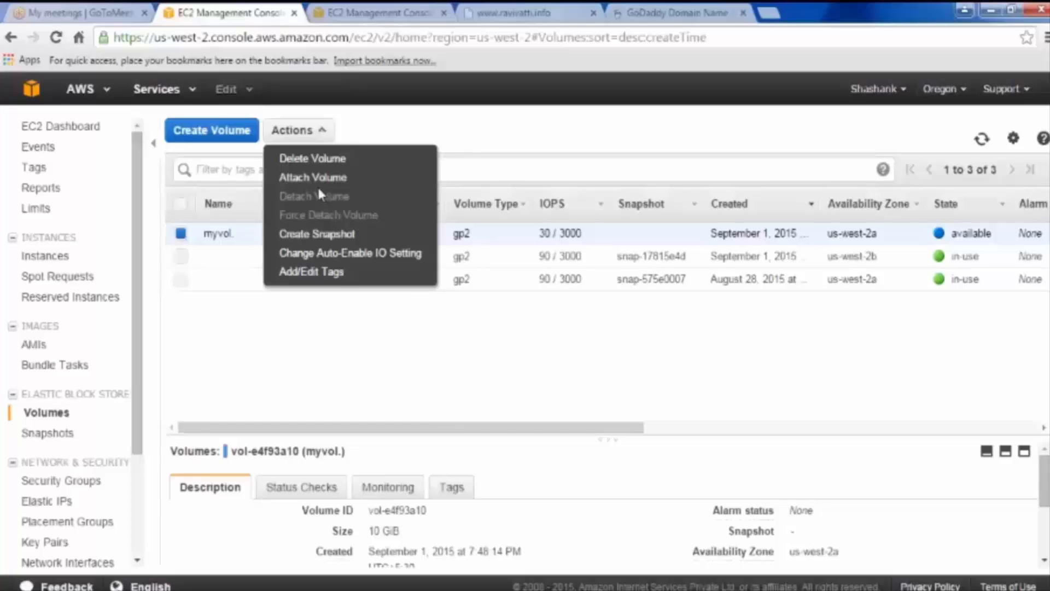
Step: Attach myvol to the running Windows instance i-3ef387fb as device xvdf
left_click(305, 178)
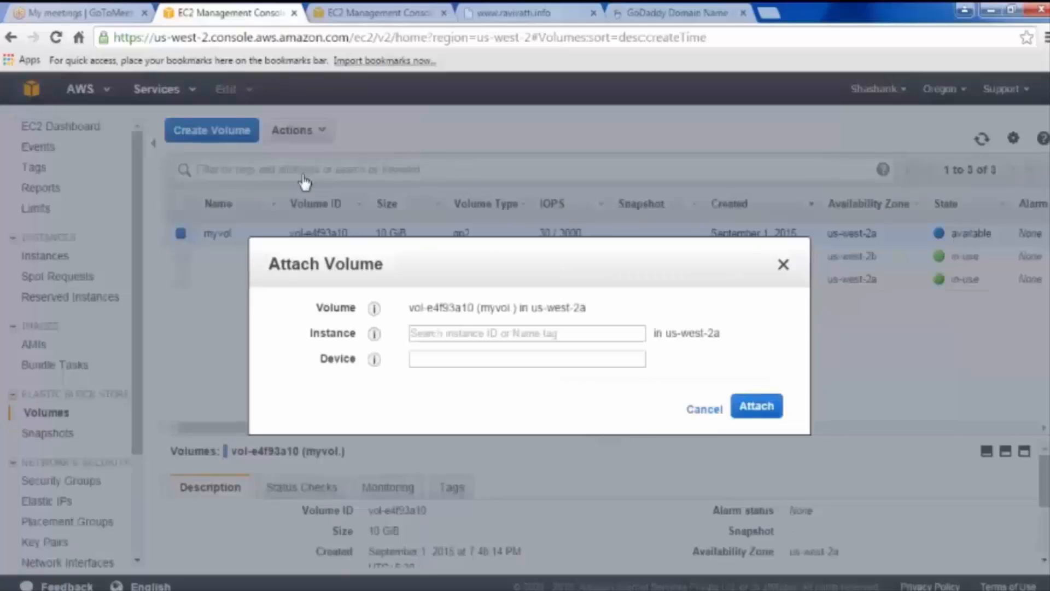
left_click(502, 334)
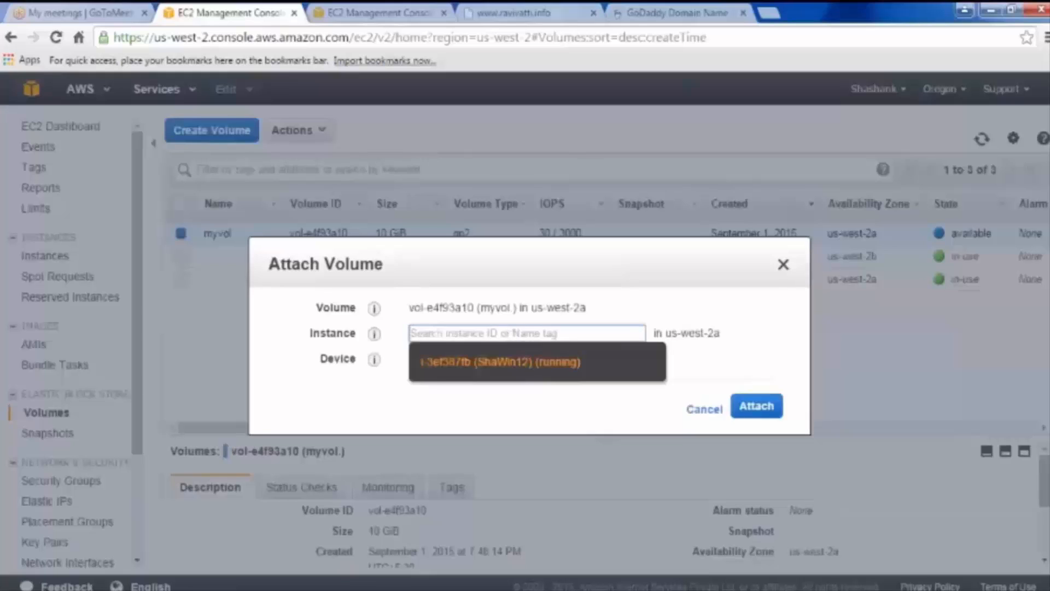
left_click(528, 372)
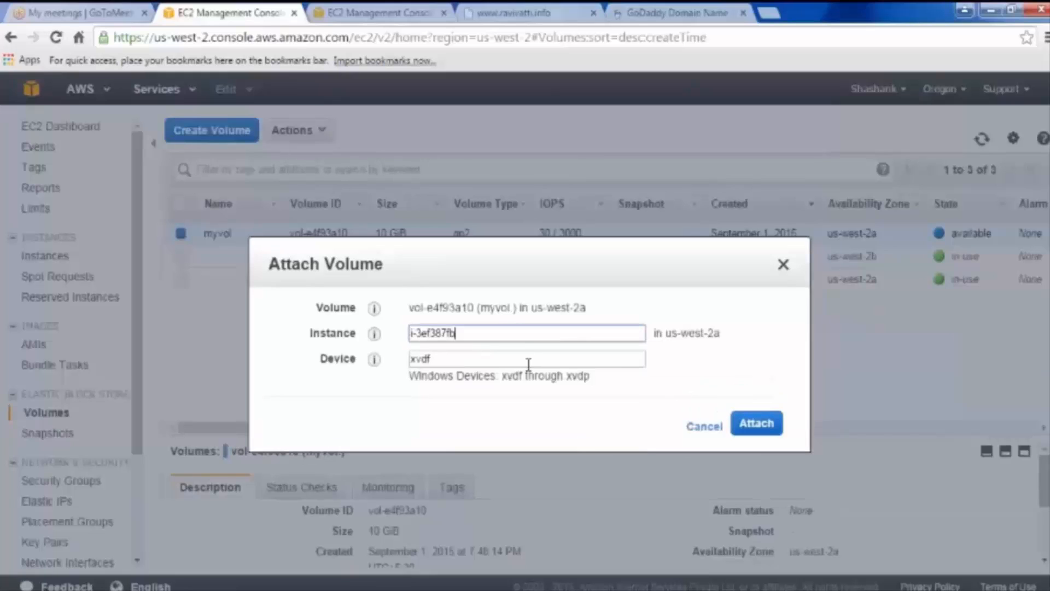
left_click(418, 361)
double_click(419, 360)
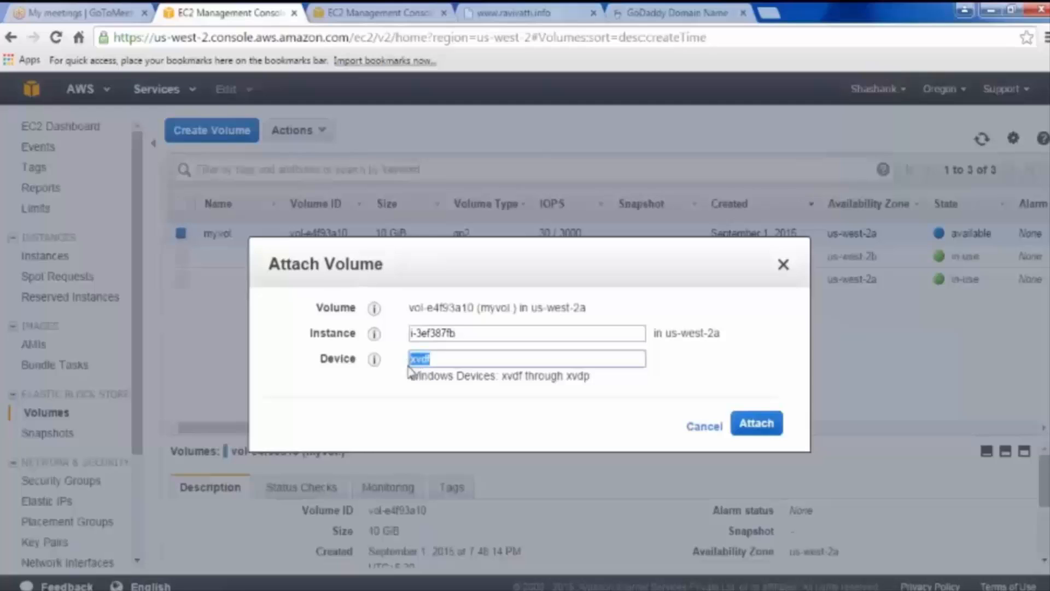
left_click(760, 430)
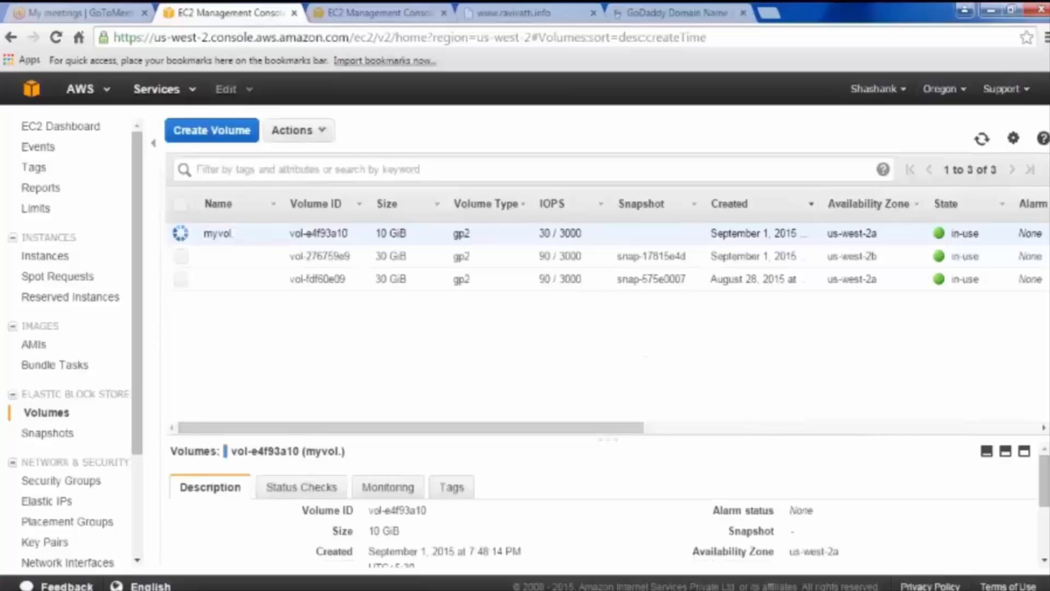
Step: Expand the volume details and refresh until myvol shows in-use and attached
left_click(1024, 454)
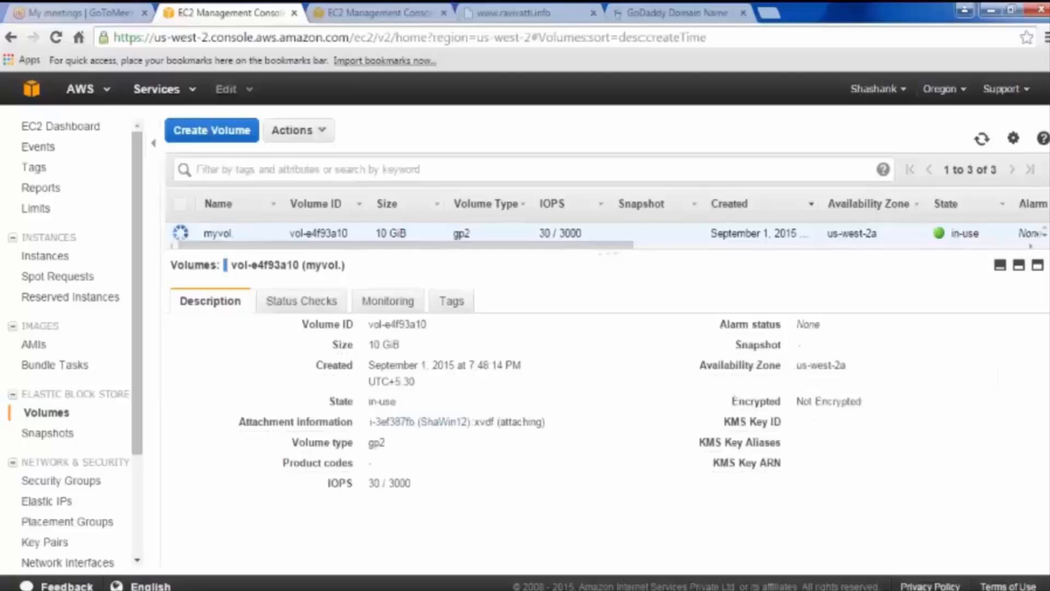
left_click(981, 141)
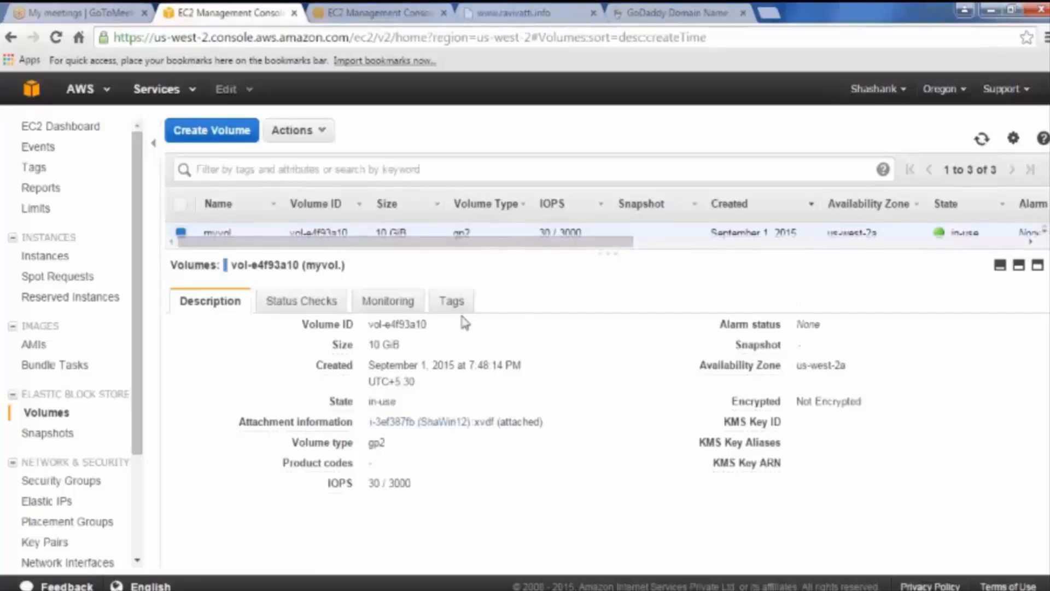
mouse_move(309, 422)
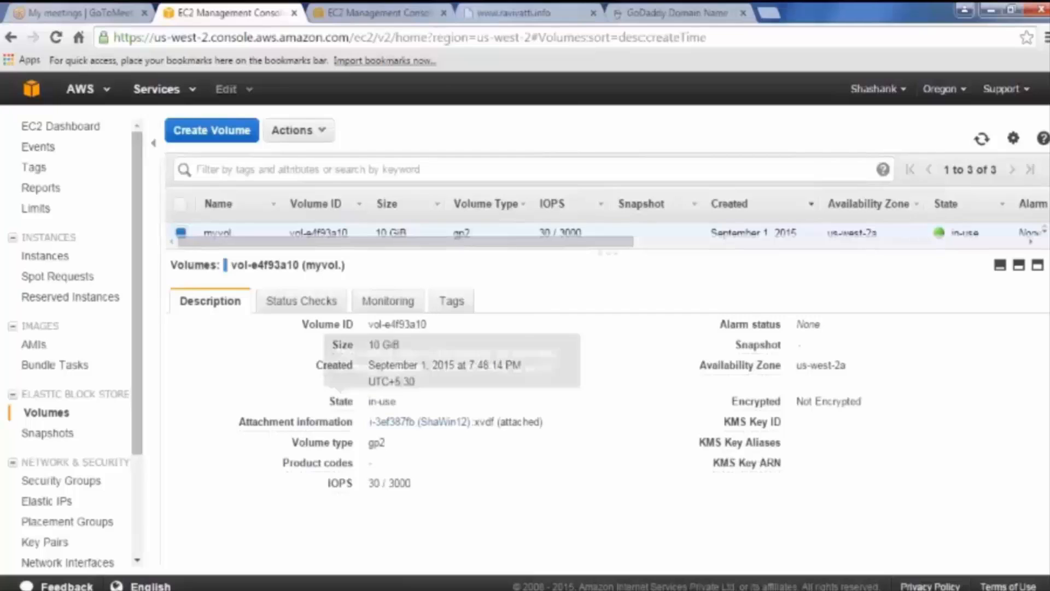
Step: Download the ShaWin12 Remote Desktop file and open it past the unknown-publisher warning
left_click(410, 423)
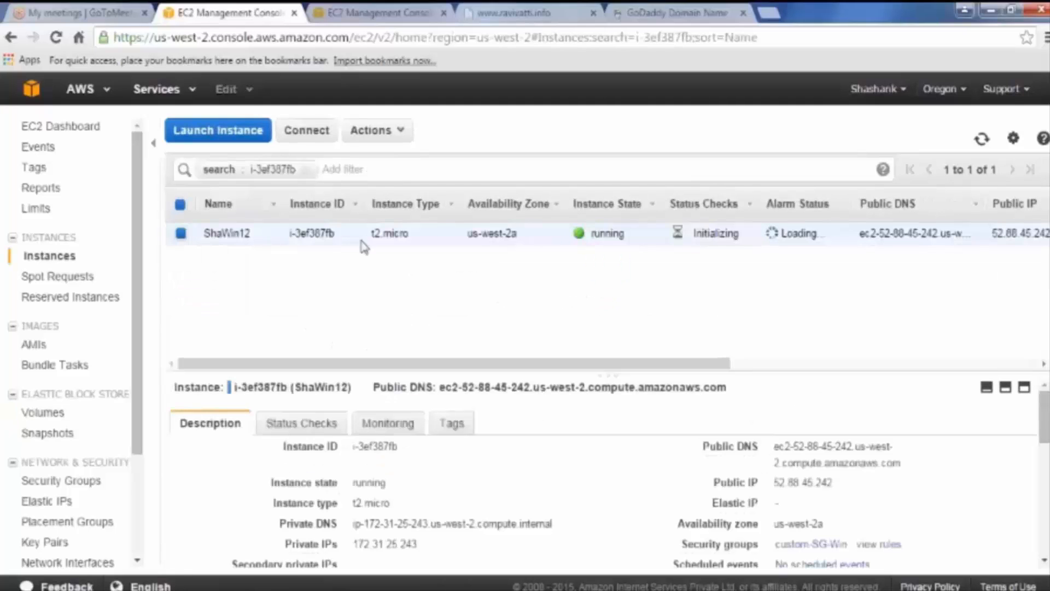
left_click(305, 132)
left_click(524, 264)
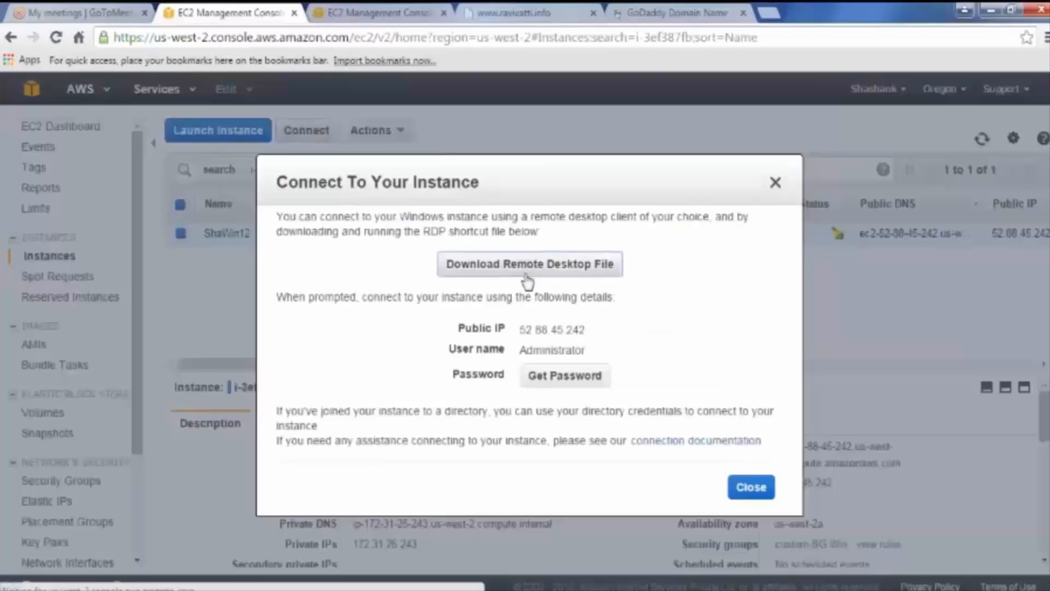
left_click(90, 580)
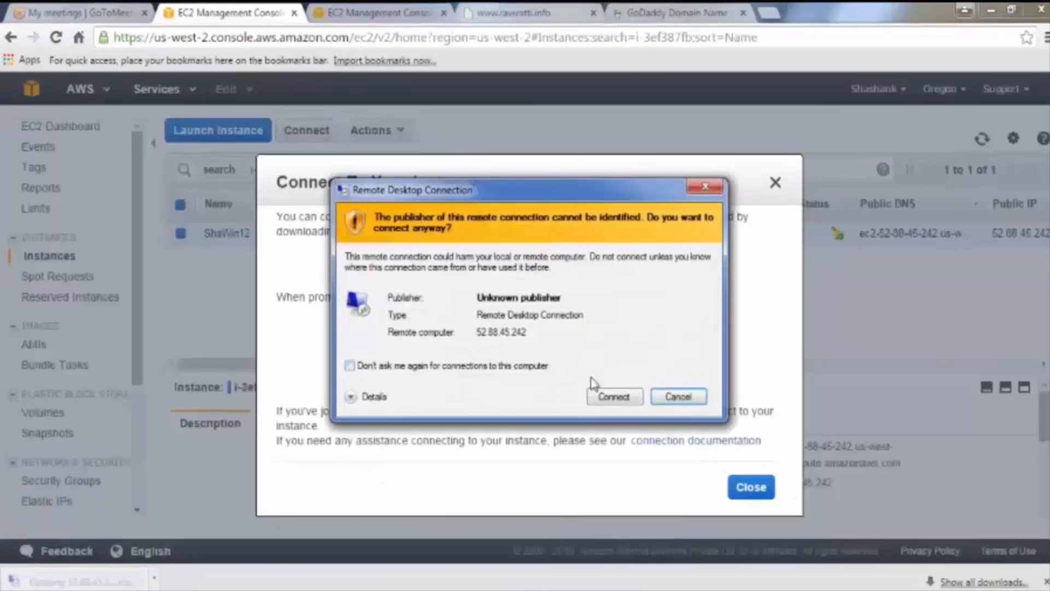
left_click(599, 402)
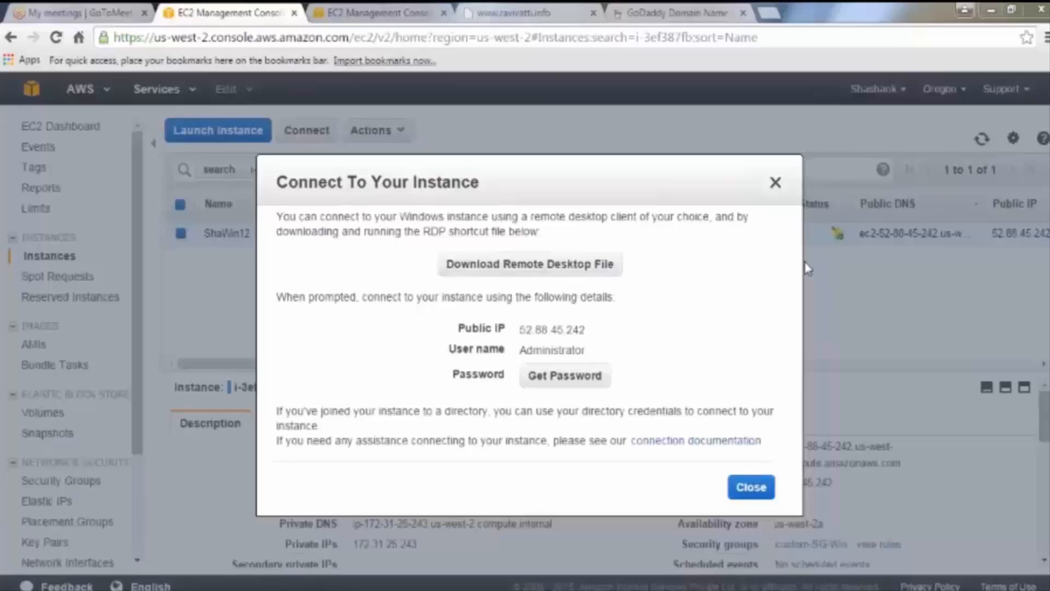
left_click(541, 267)
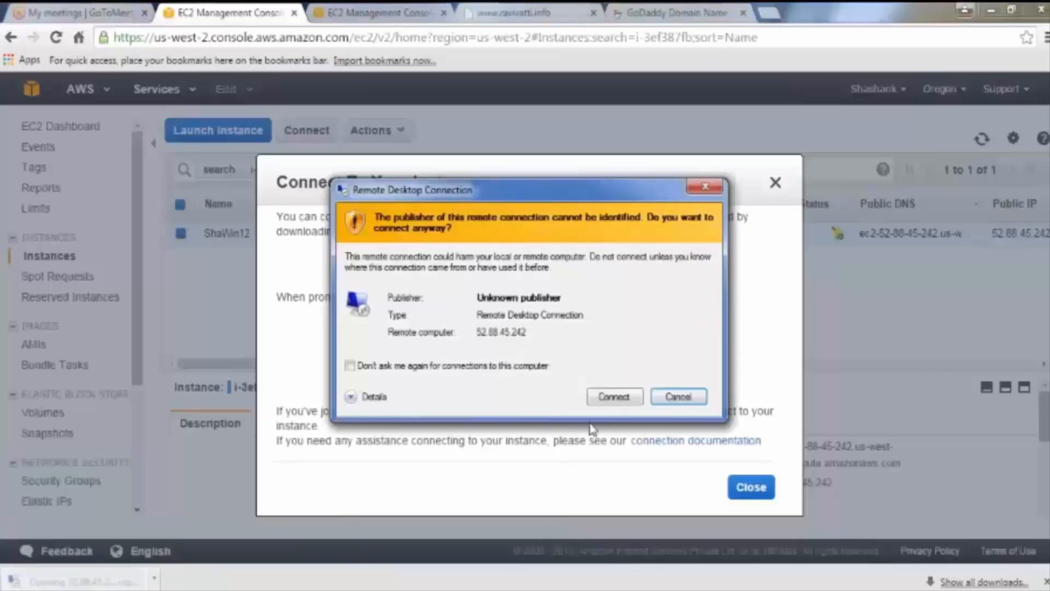
left_click(611, 397)
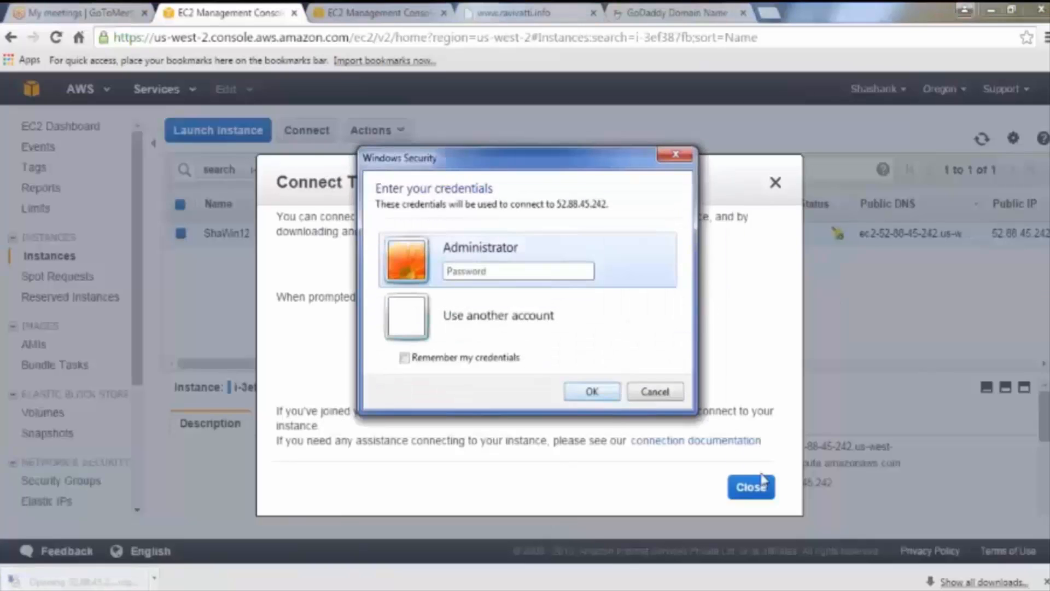
left_click(752, 486)
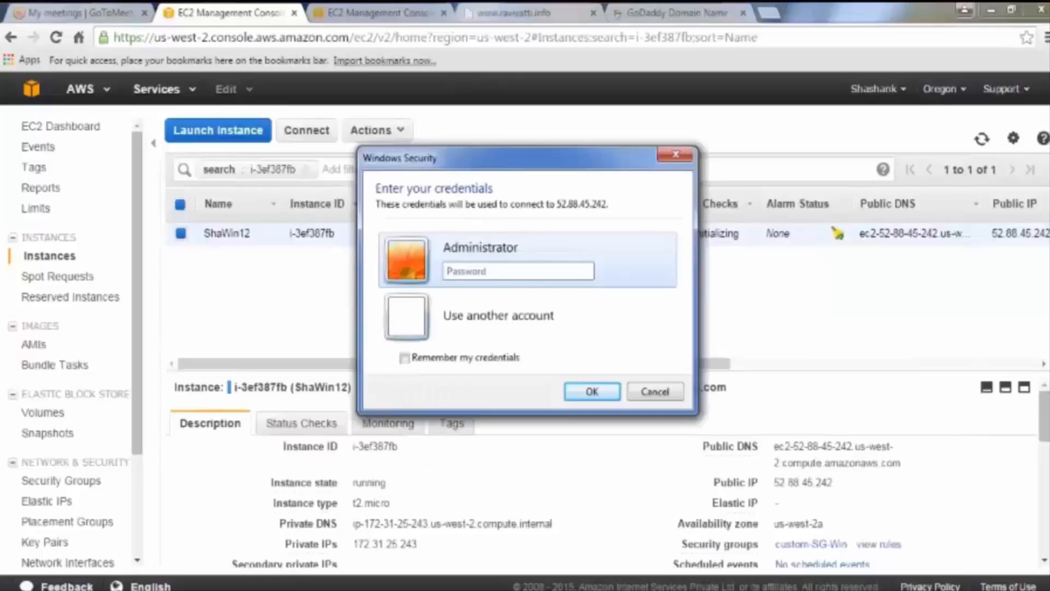
Step: Enter the Administrator password, remember credentials, and accept the certificate to connect
left_click(381, 557)
left_click(524, 269)
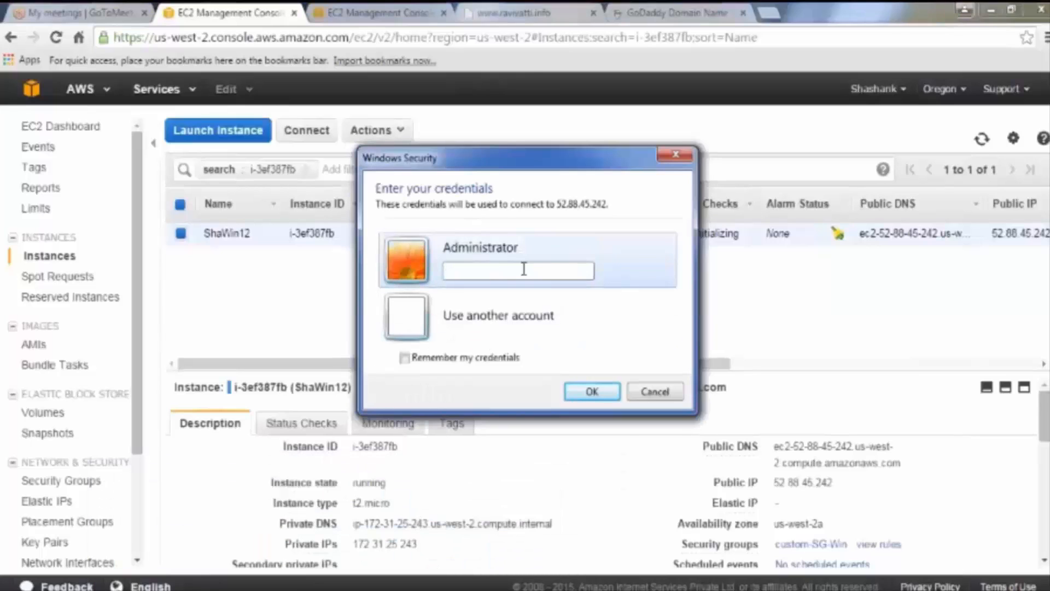
key("ctrl+v")
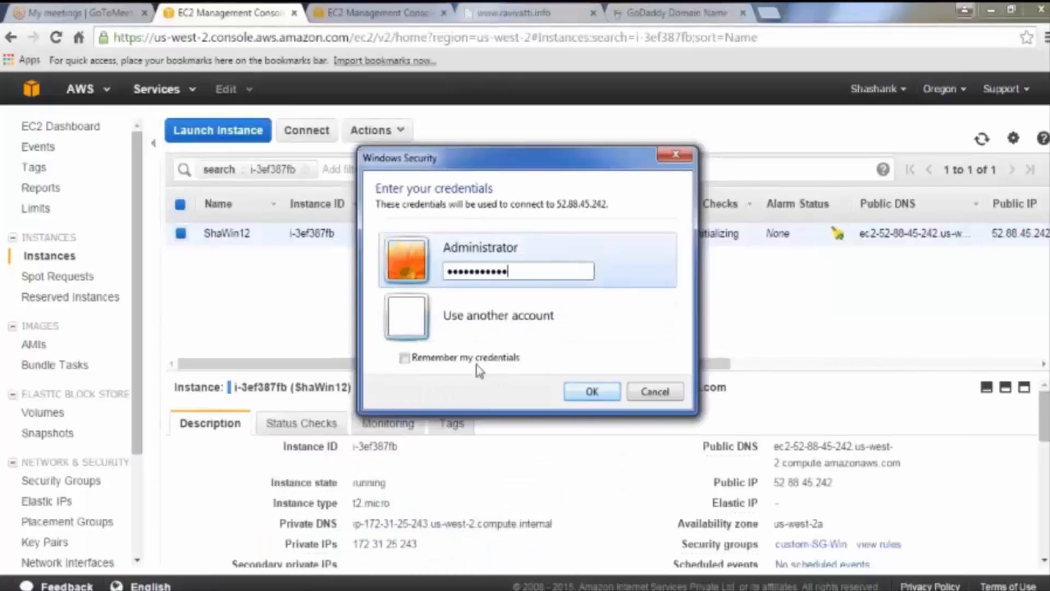
left_click(476, 358)
left_click(590, 392)
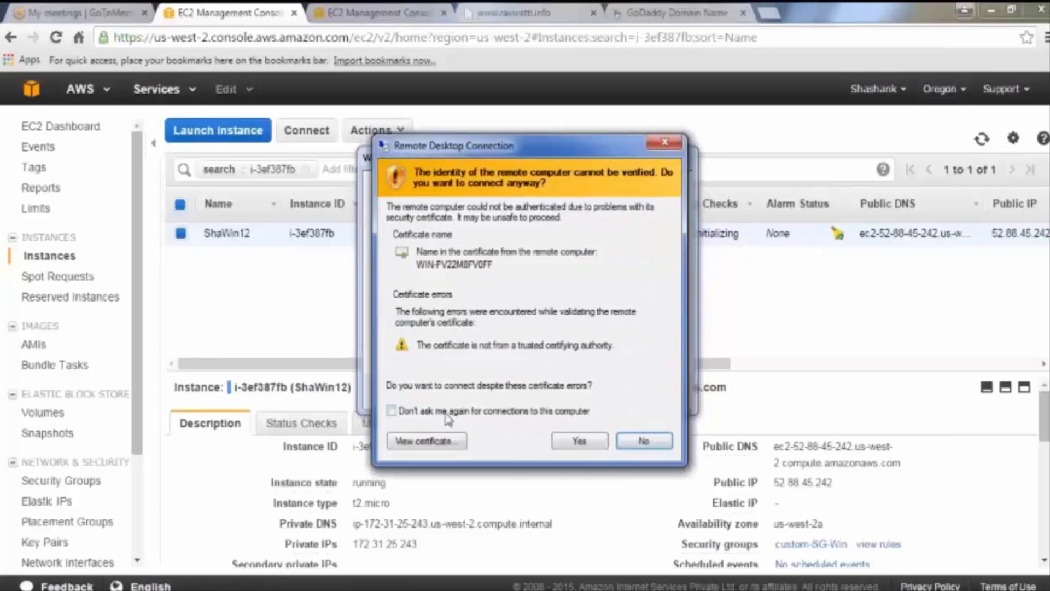
left_click(580, 442)
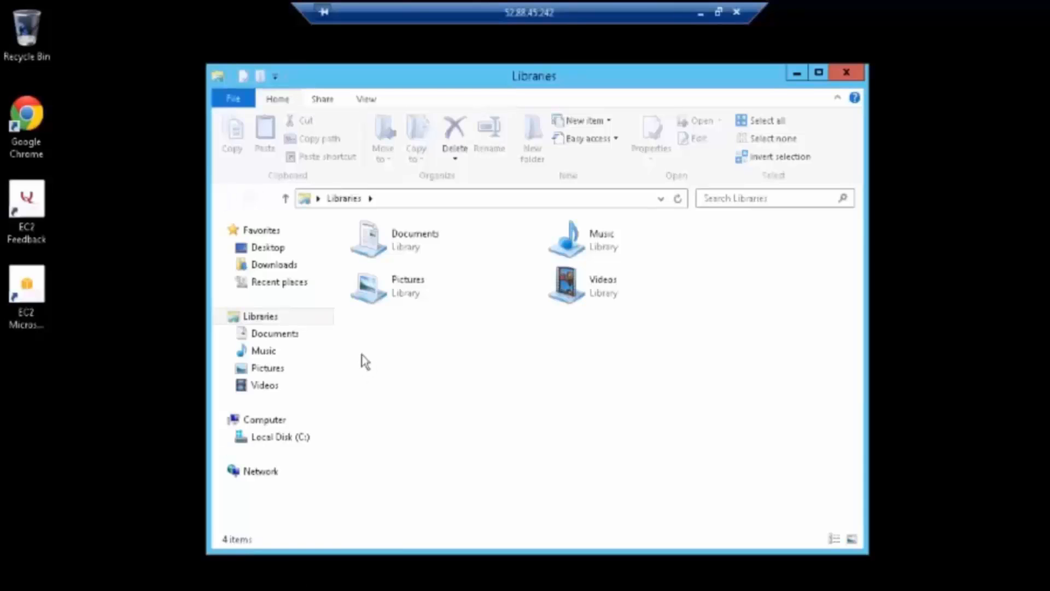
Step: Browse Local Disk (C:), then the Computer view showing C: with 5.98 GB free of 29.6 GB
left_click(297, 439)
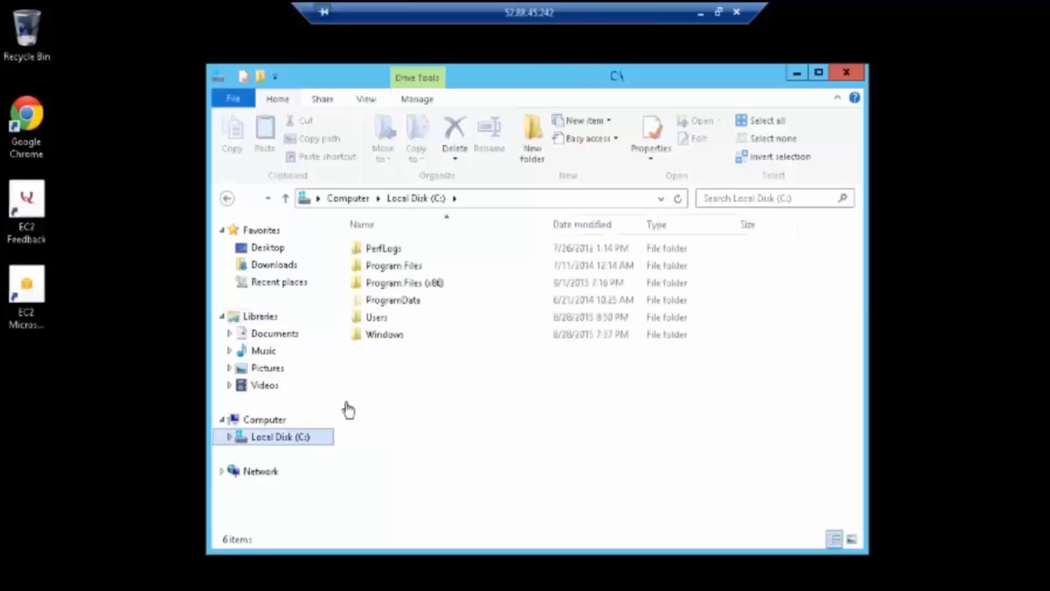
left_click(269, 420)
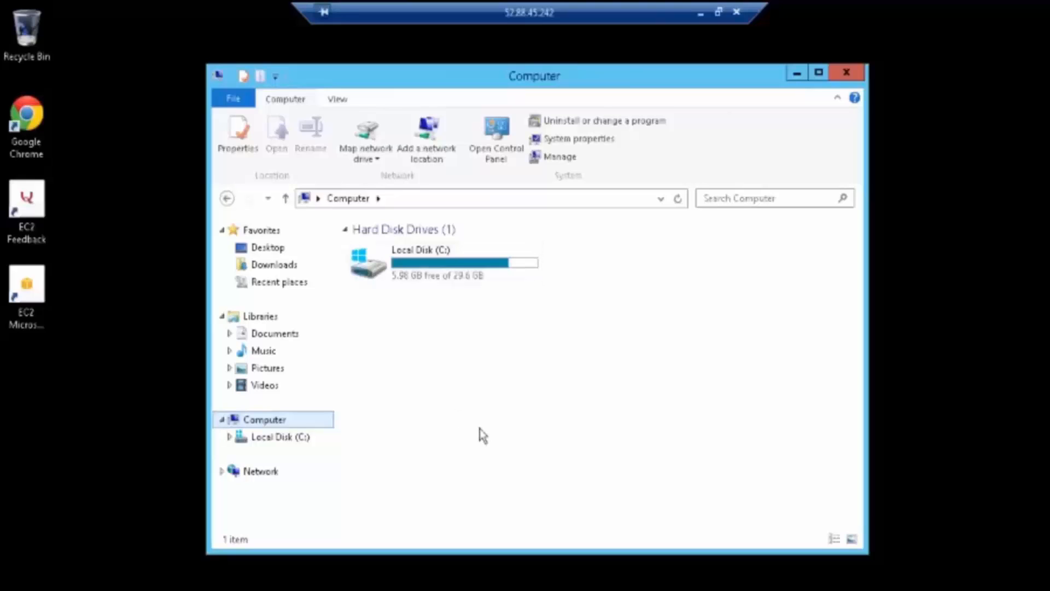
Step: Launch diskmgmt.msc from the Run prompt, fixing the not-found first attempt
key("super+r")
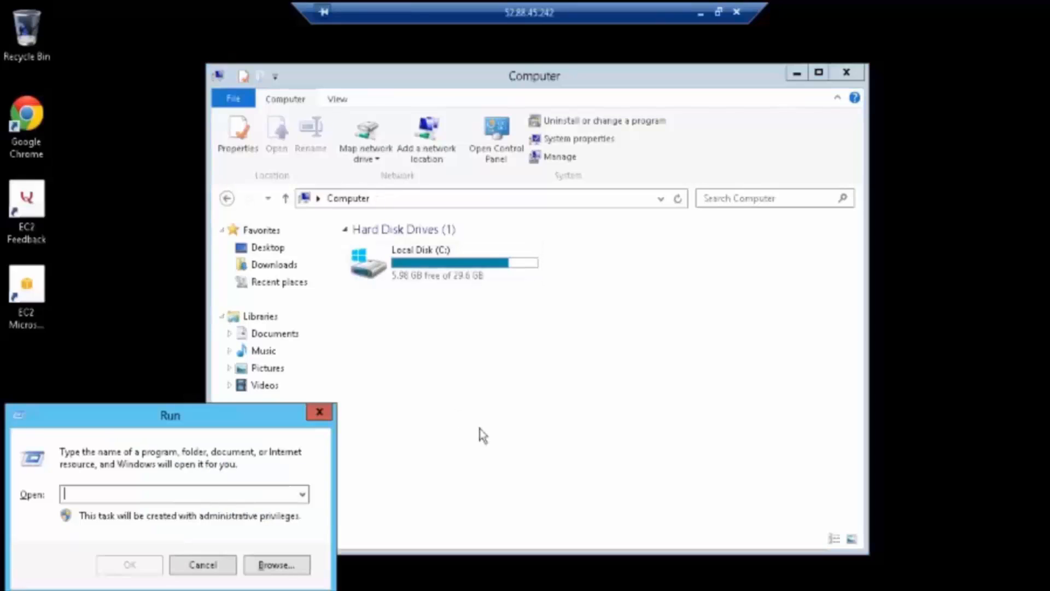
type("diskmgmt")
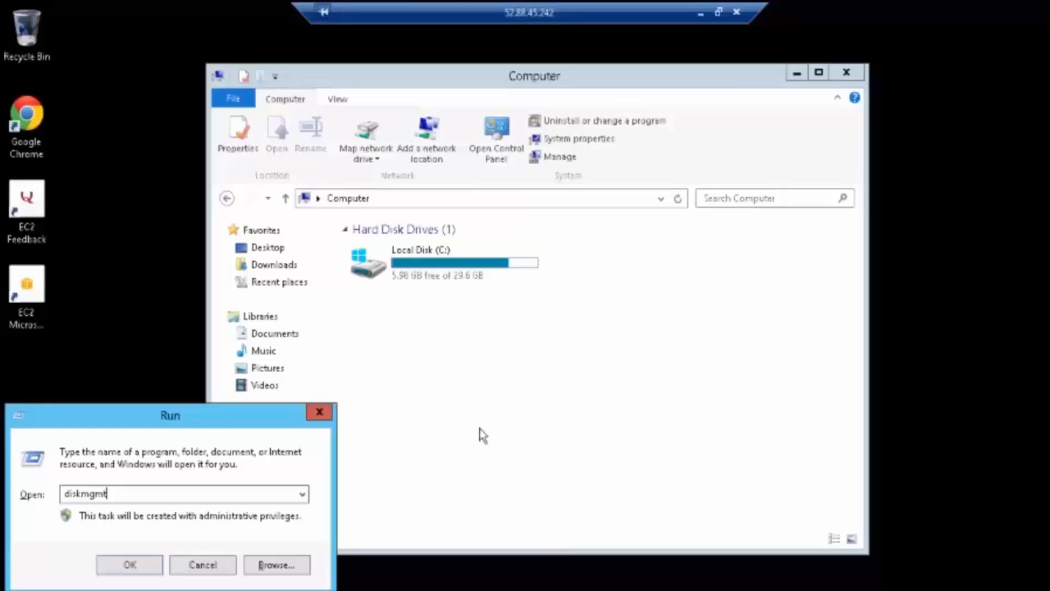
key("Return")
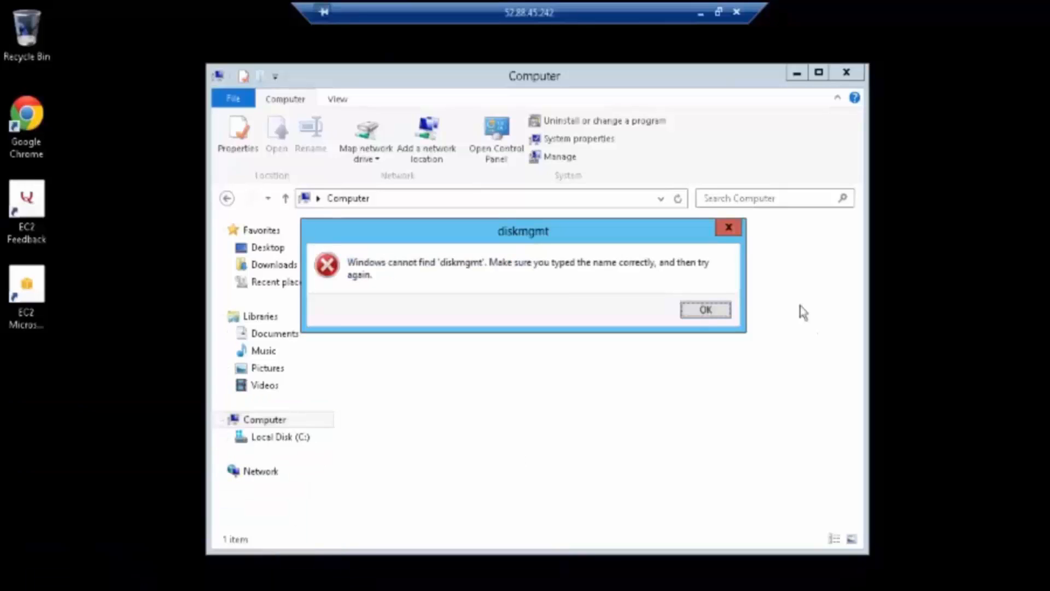
left_click(705, 309)
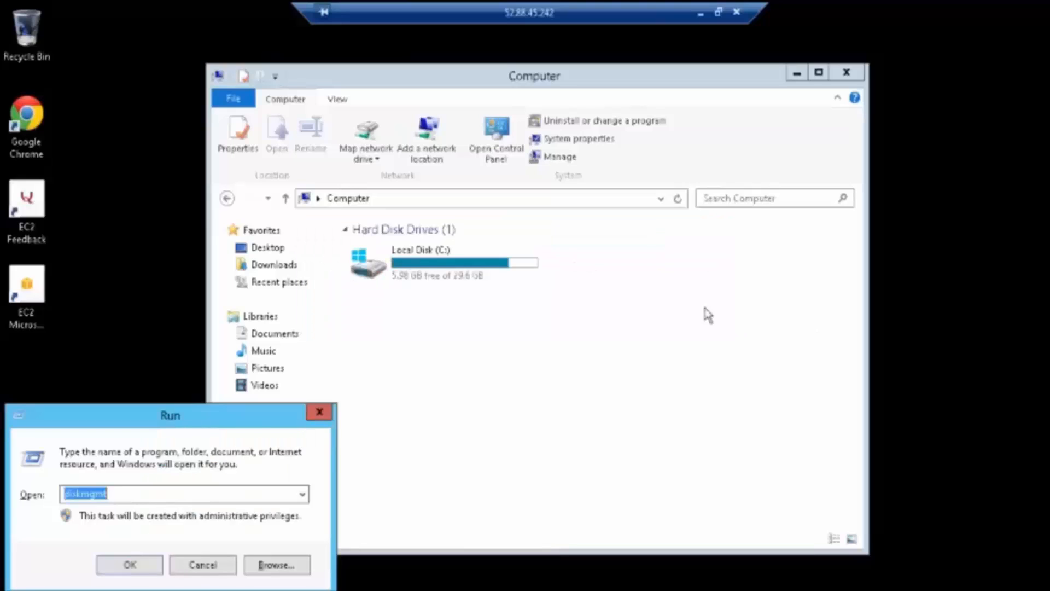
key("End")
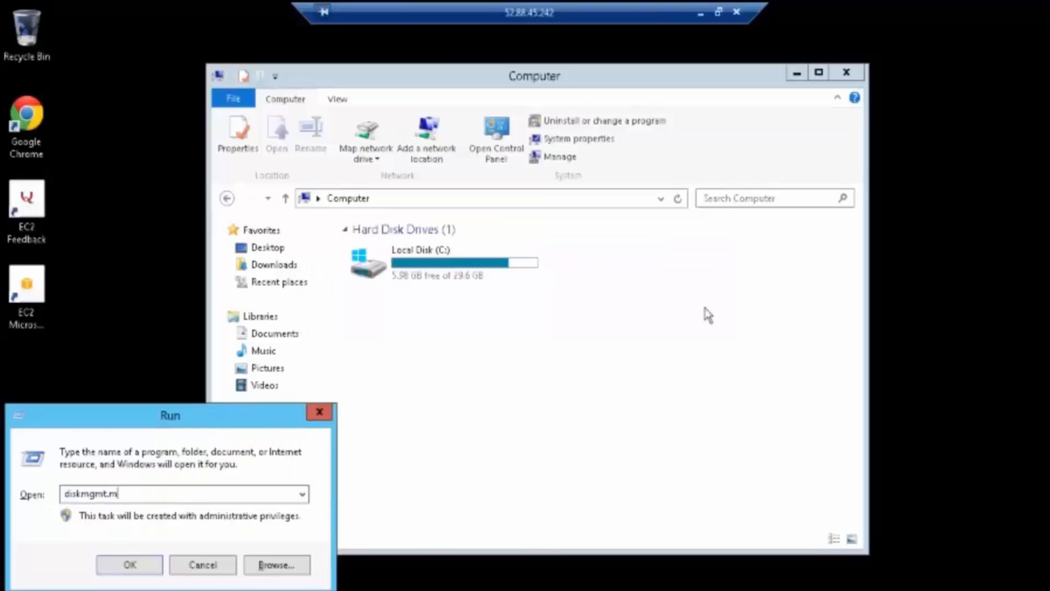
type(".msc")
key("Return")
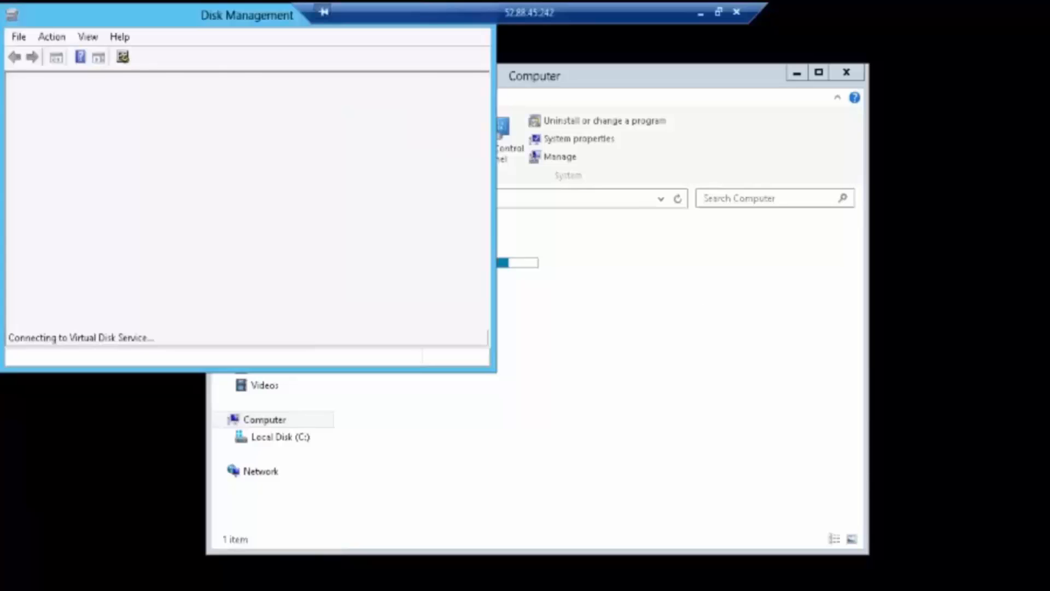
Step: Maximize Disk Management and set the 10 GB Disk 1 to Online from its context menu
double_click(261, 17)
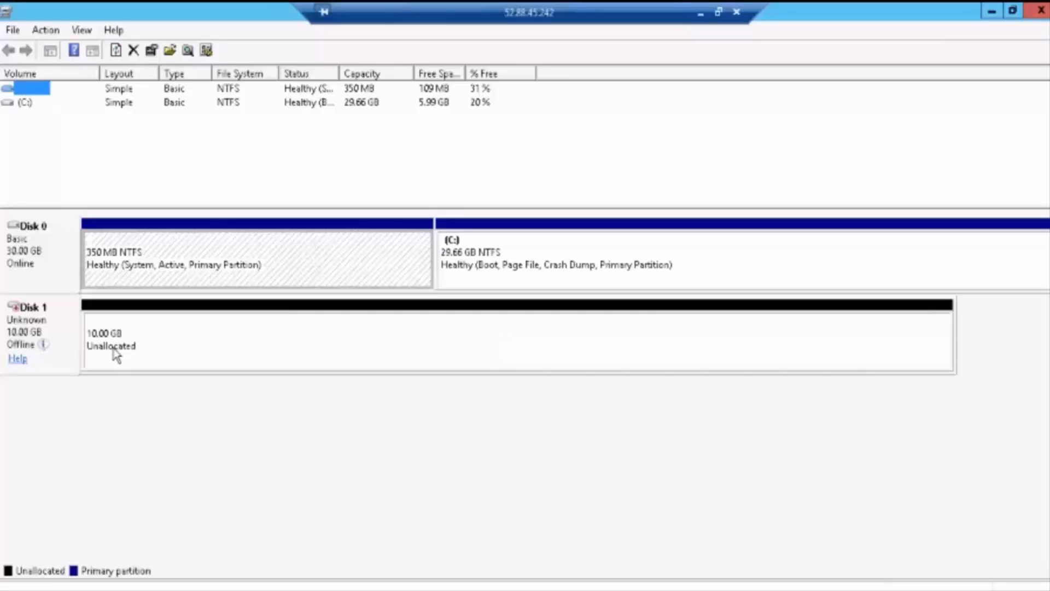
right_click(113, 349)
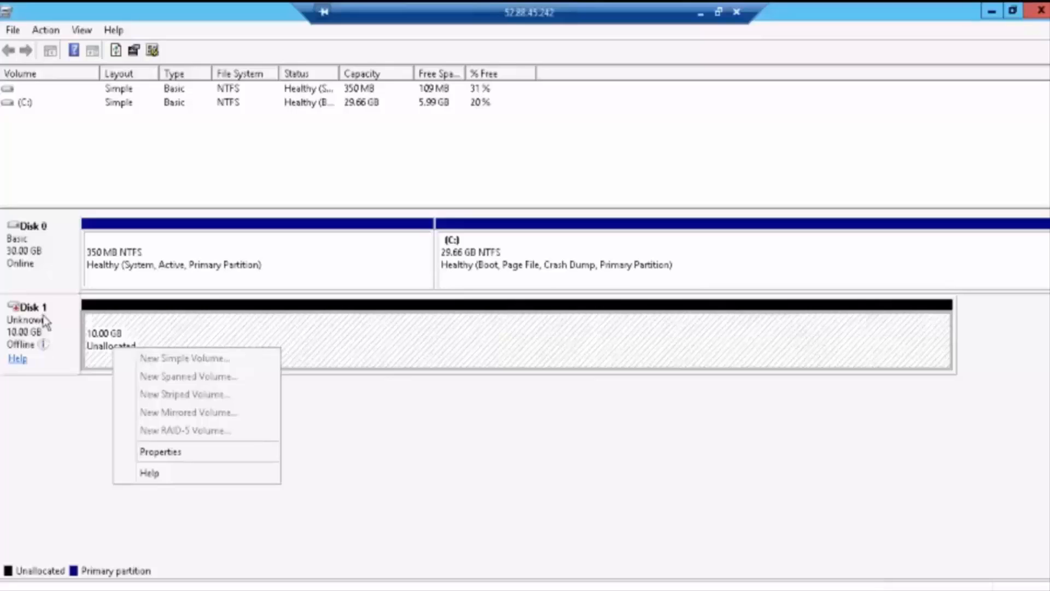
right_click(45, 322)
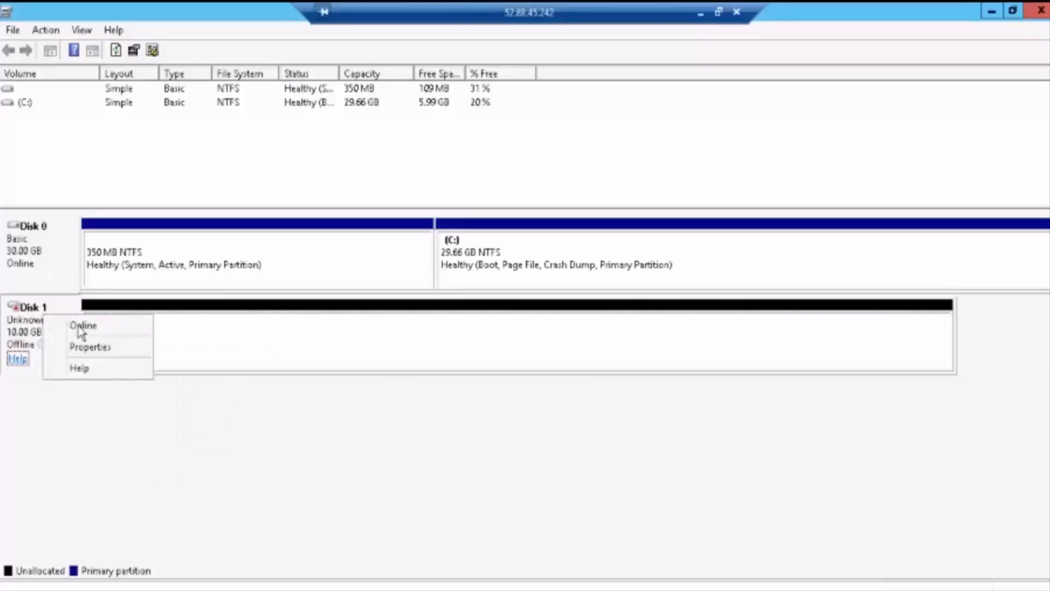
left_click(79, 326)
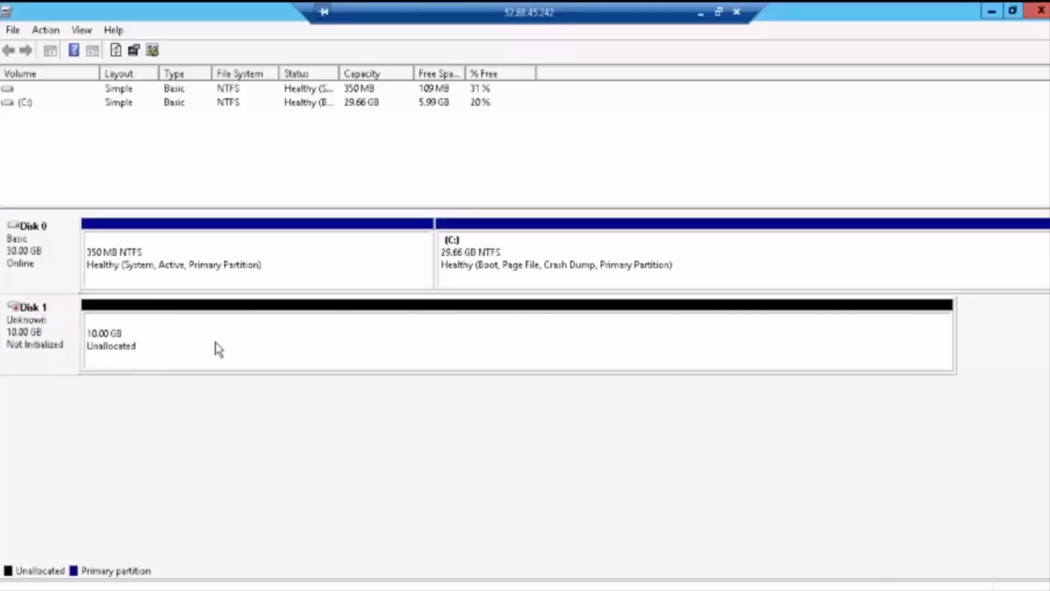
right_click(24, 327)
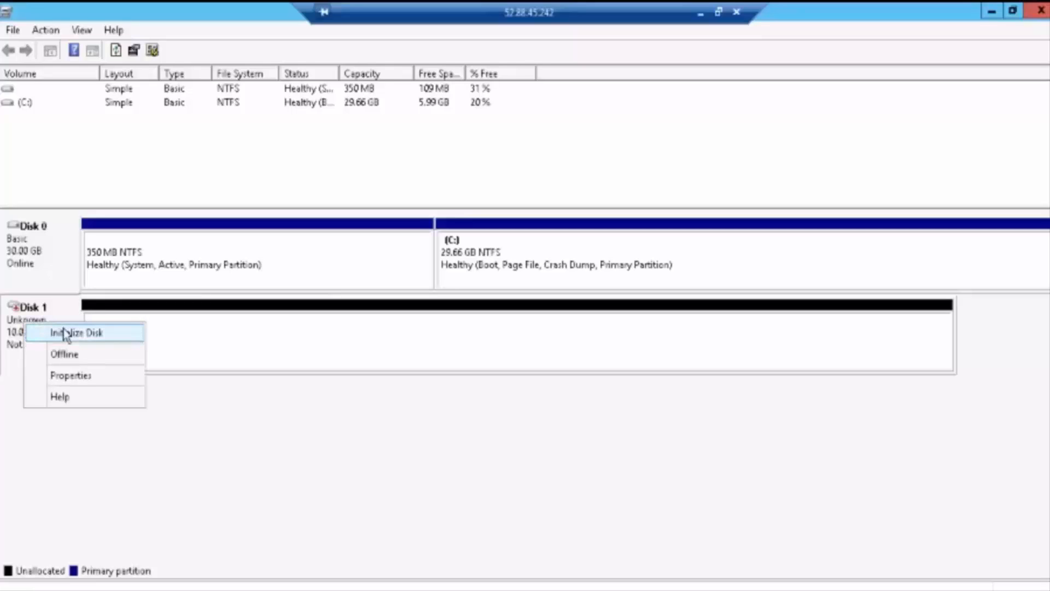
left_click(75, 377)
left_click(189, 170)
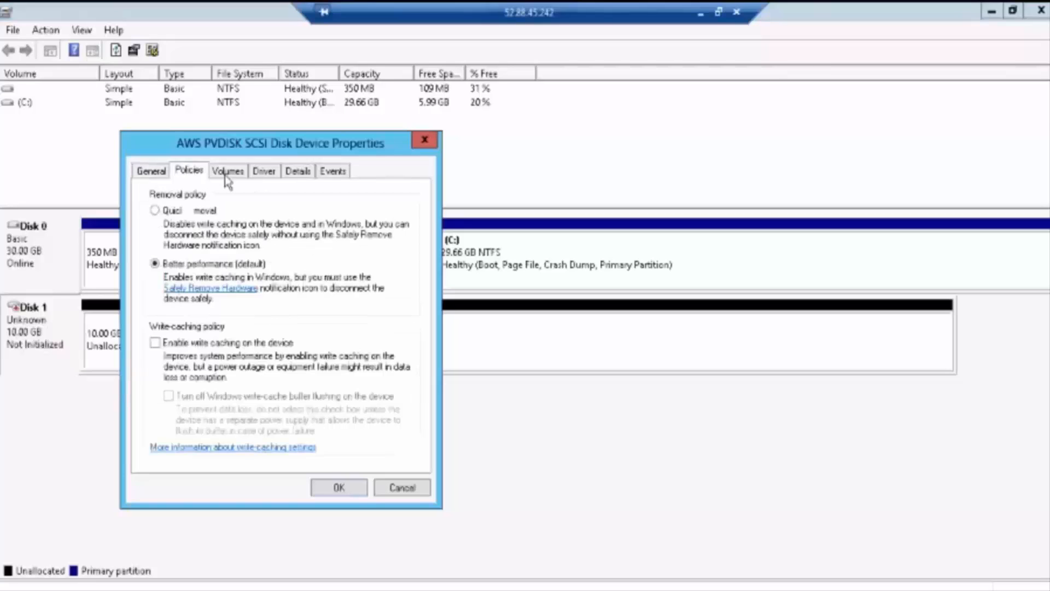
left_click(230, 173)
left_click(258, 174)
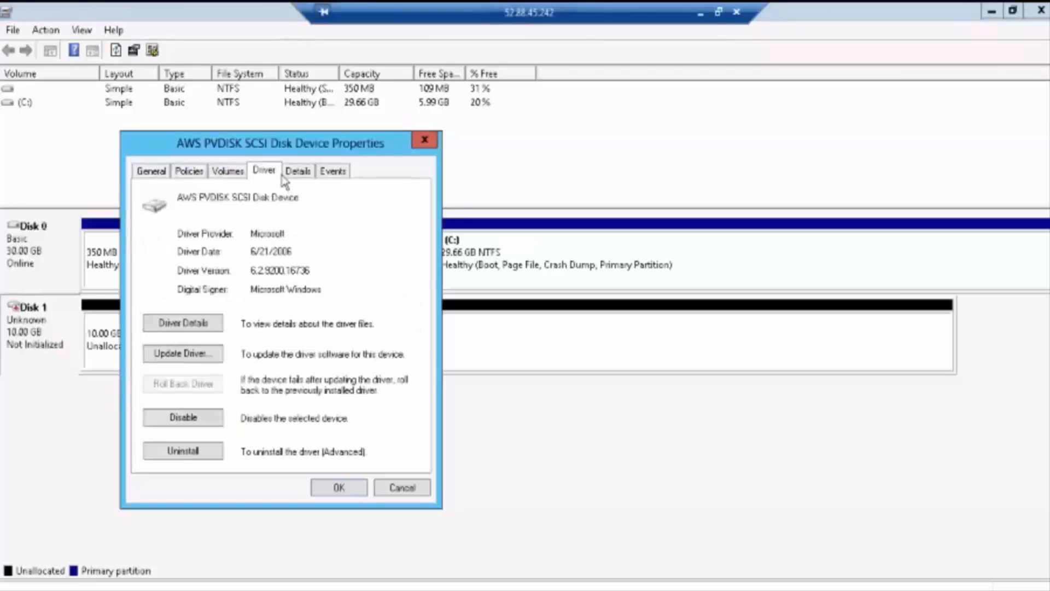
left_click(306, 175)
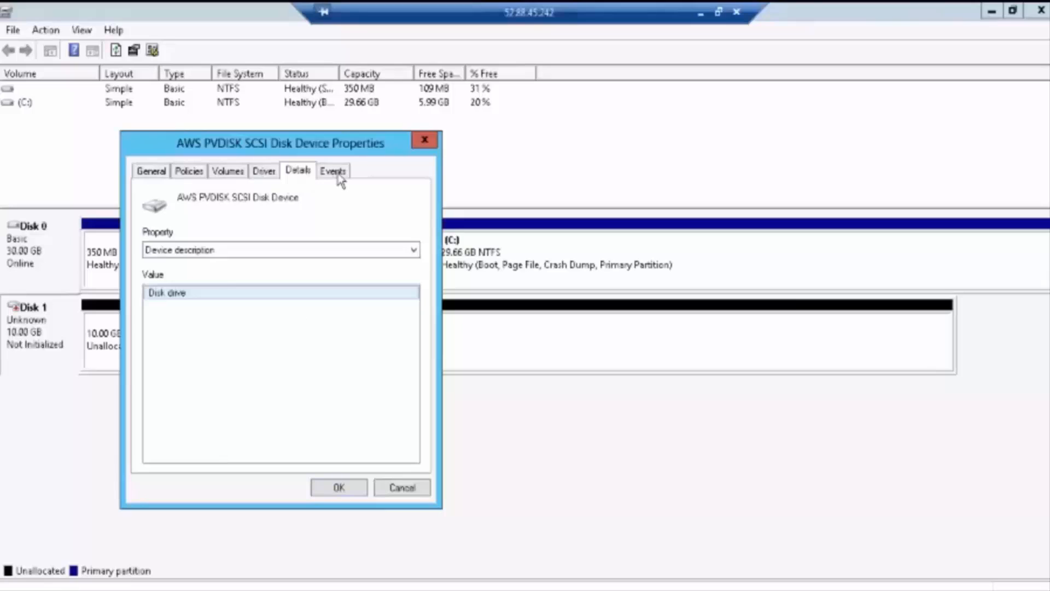
left_click(338, 175)
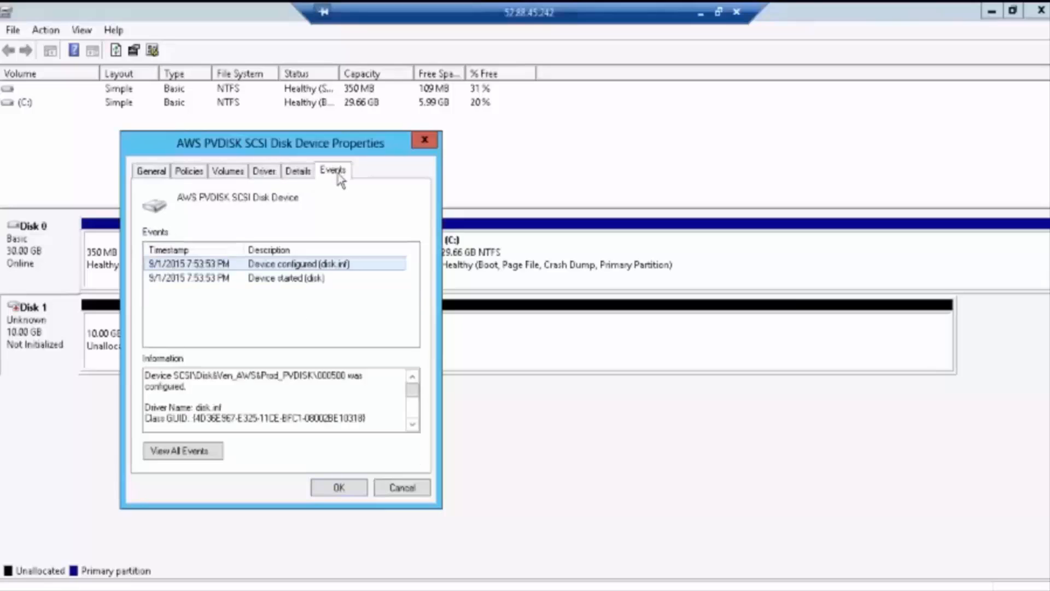
left_click(427, 146)
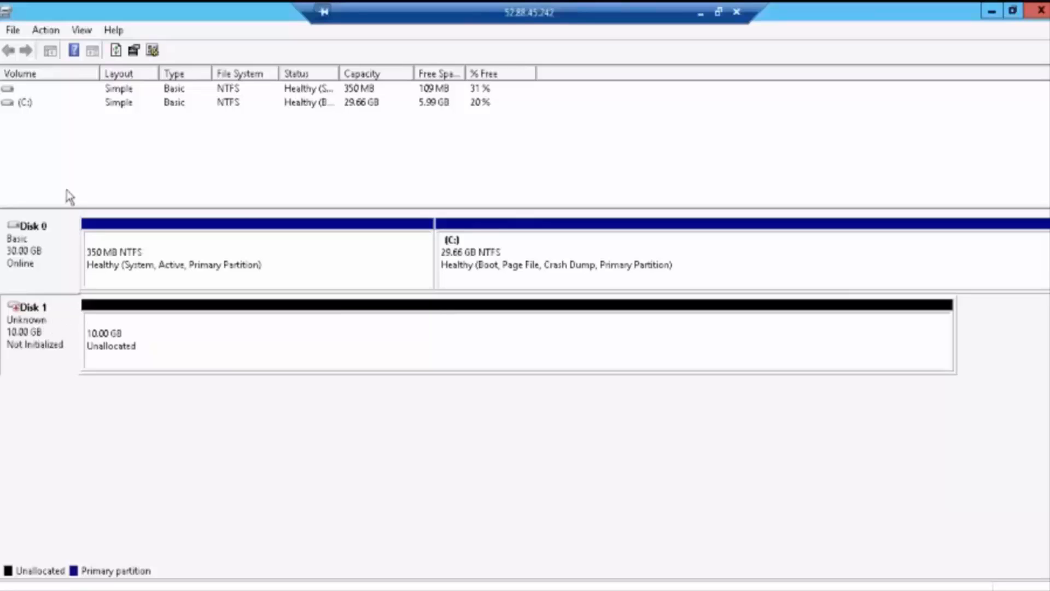
left_click(48, 32)
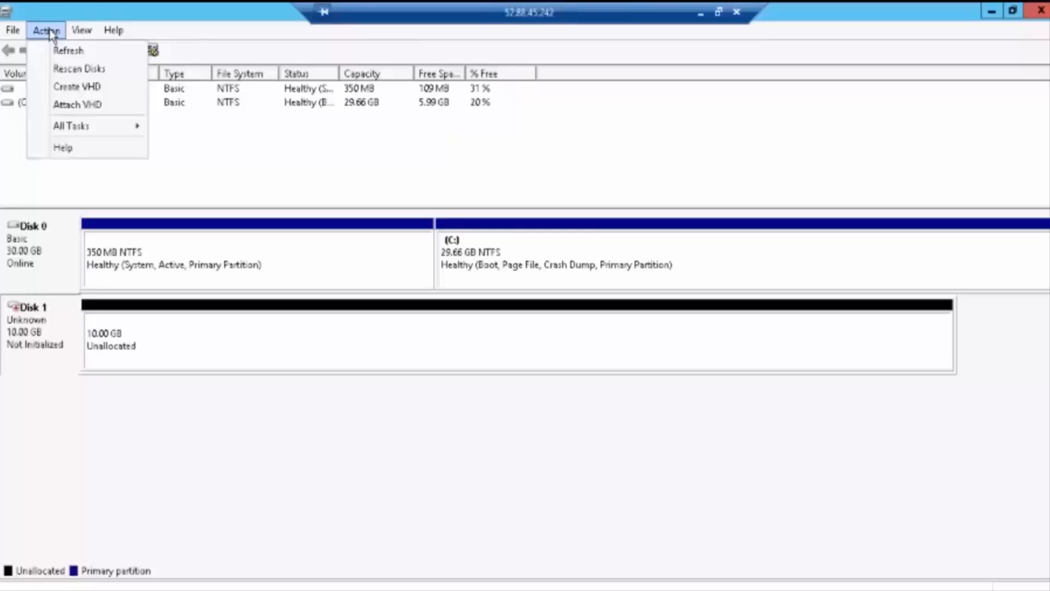
left_click(88, 105)
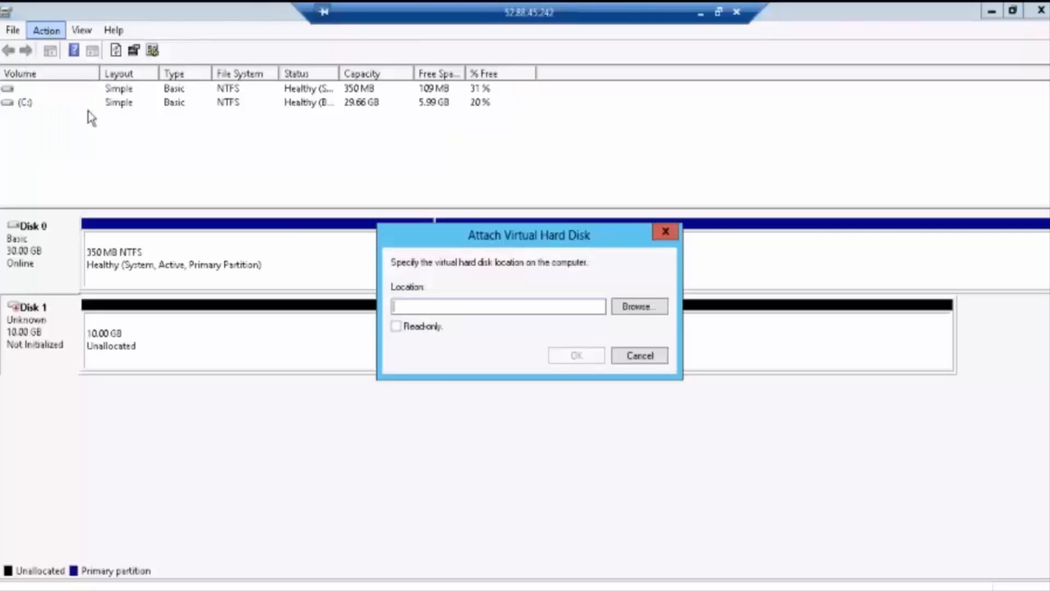
left_click(670, 232)
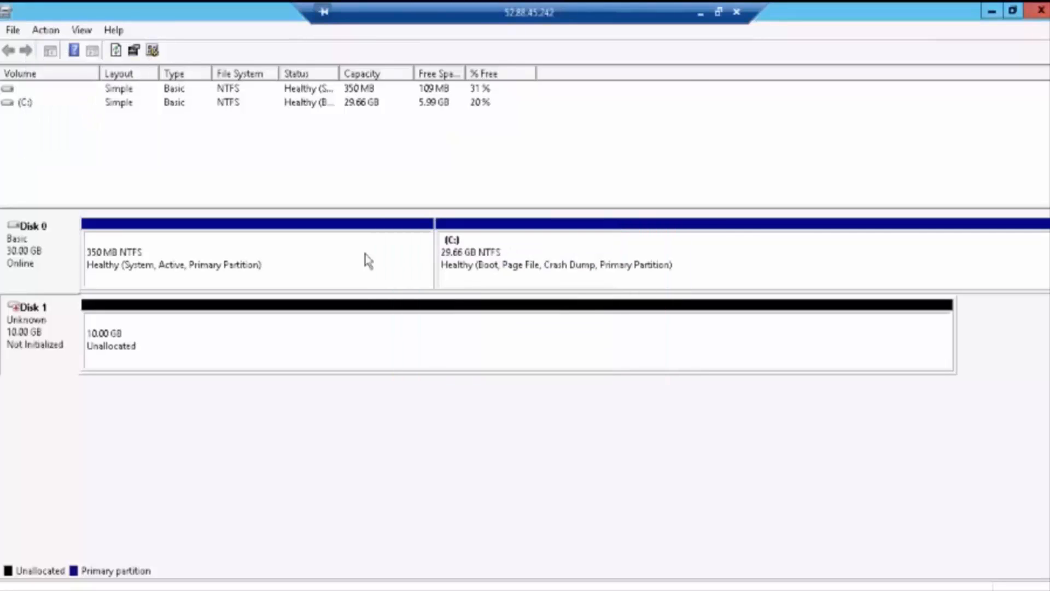
right_click(266, 328)
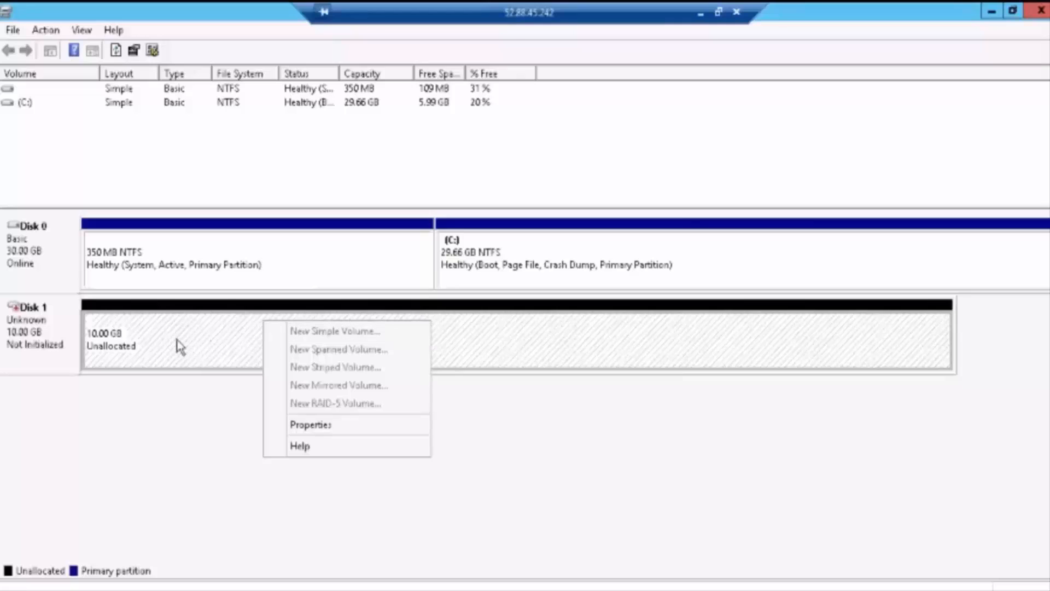
left_click(153, 326)
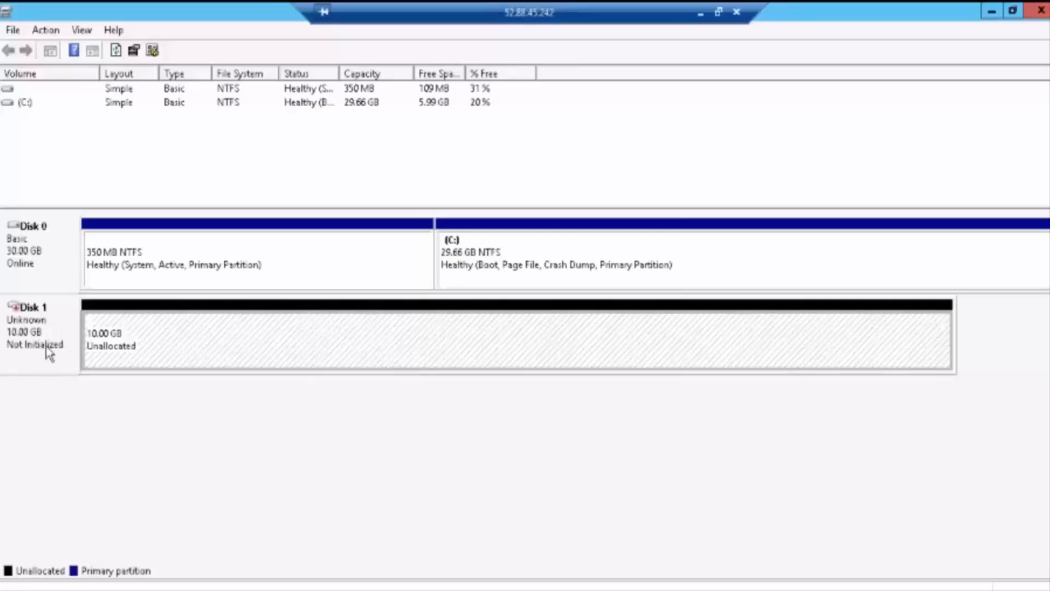
Step: Initialize Disk 1 with the MBR partition style
right_click(47, 348)
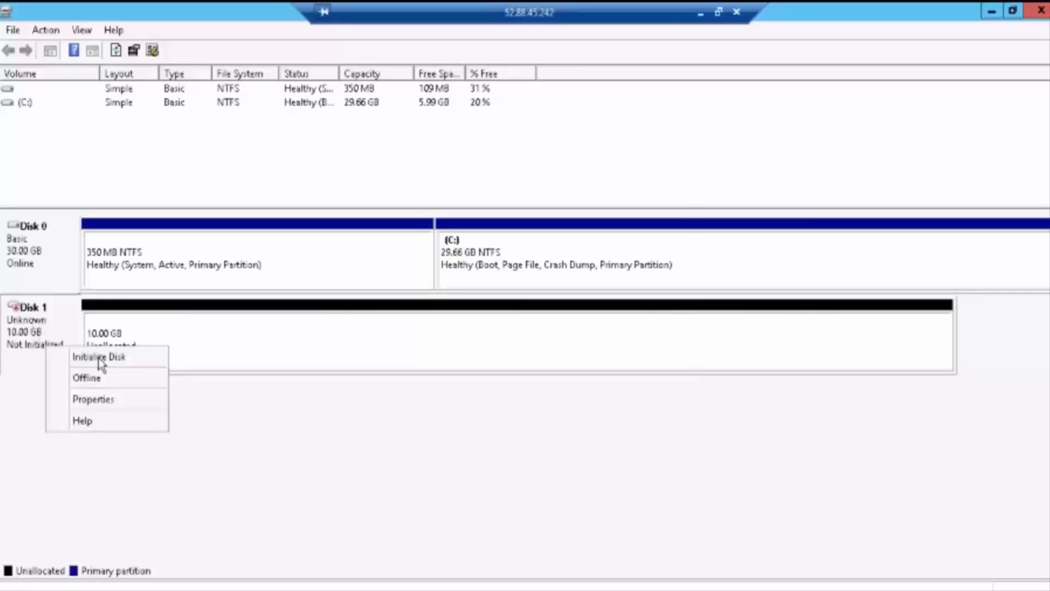
left_click(98, 356)
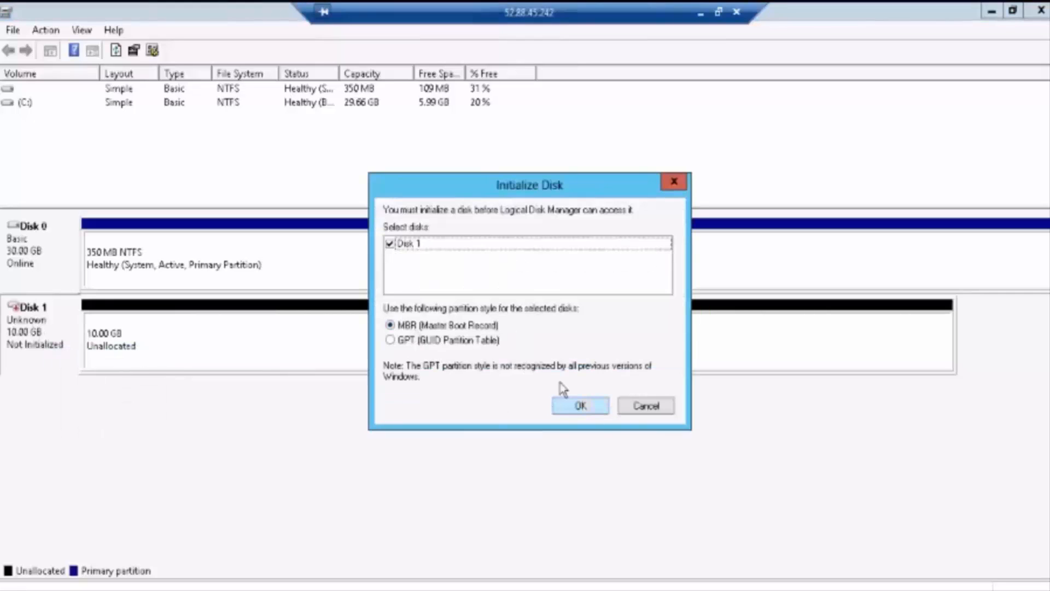
left_click(569, 408)
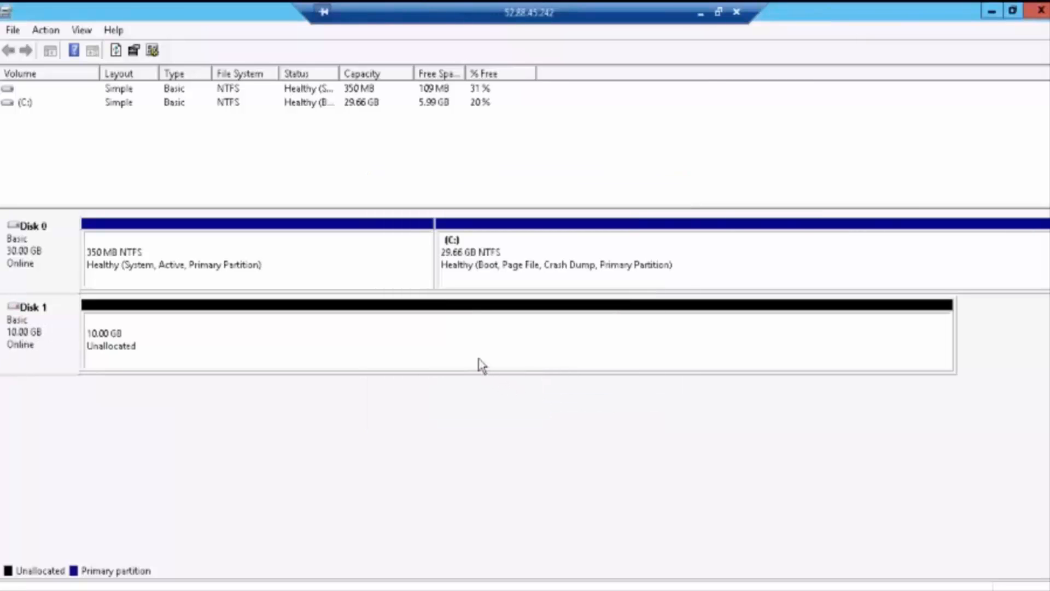
Step: Bring up the context menu for Disk 1's unallocated 10 GB space
right_click(54, 331)
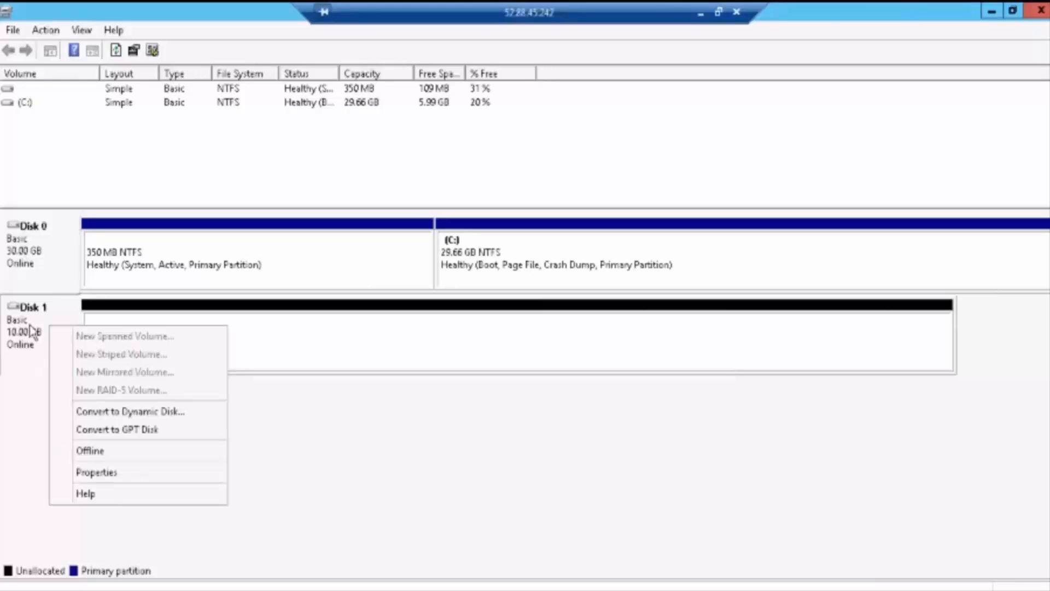
left_click(32, 331)
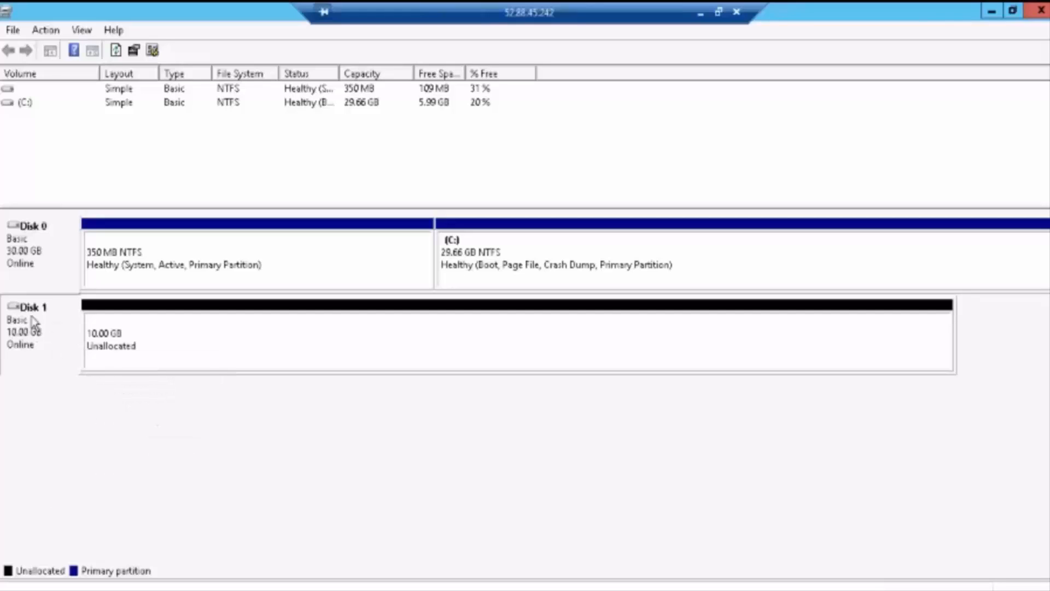
right_click(32, 318)
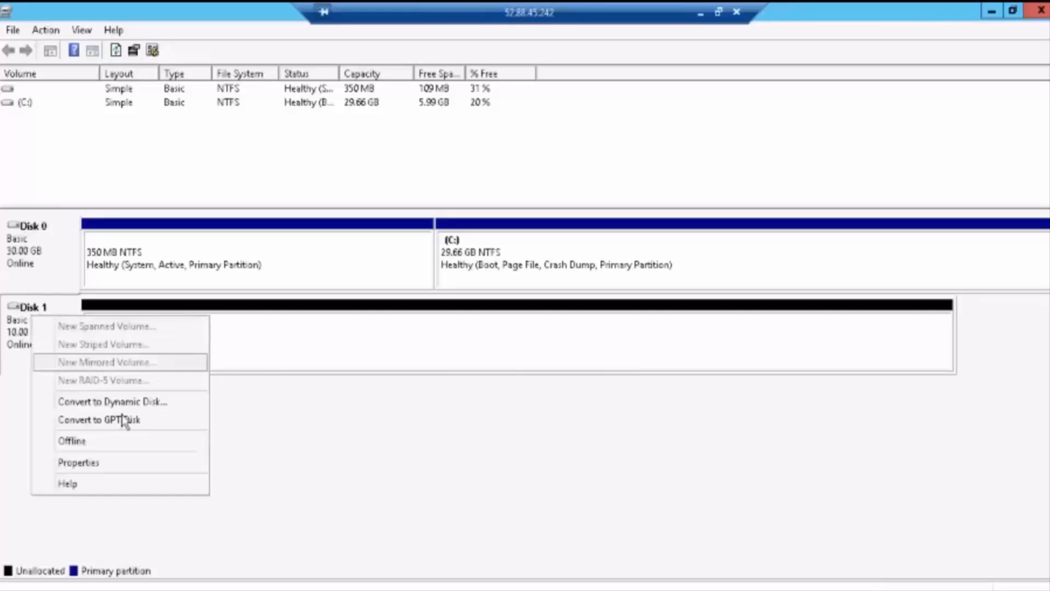
left_click(320, 352)
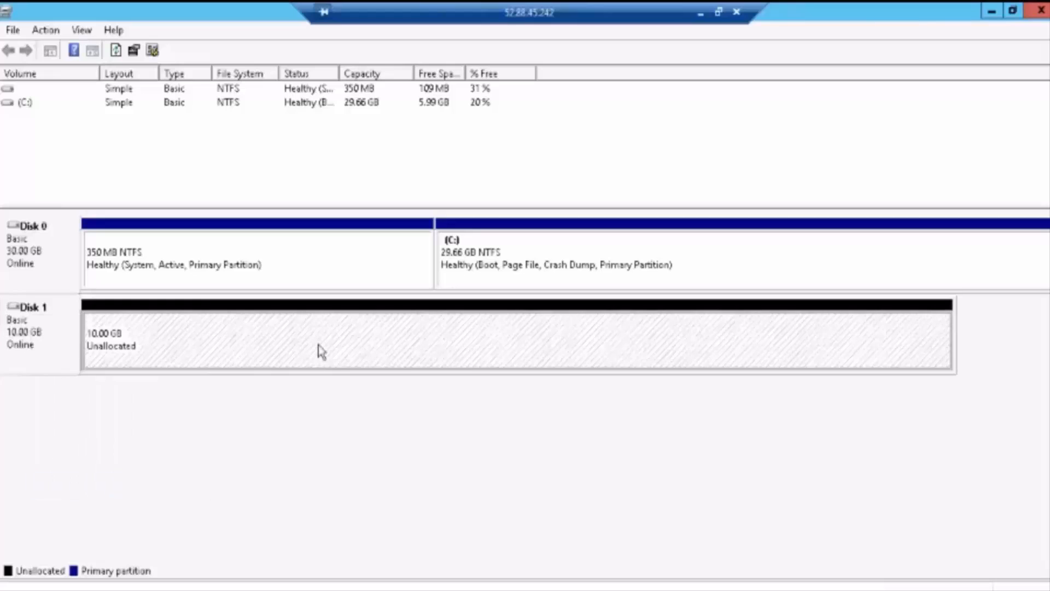
right_click(320, 351)
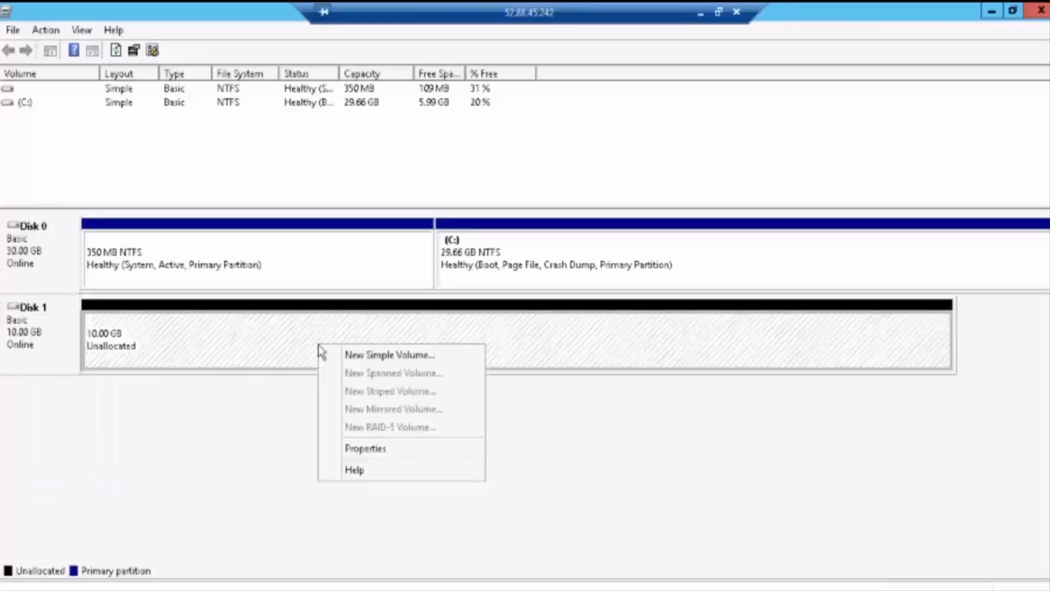
Step: Start a New Simple Volume using the full 10237 MB and drive letter Z
left_click(347, 361)
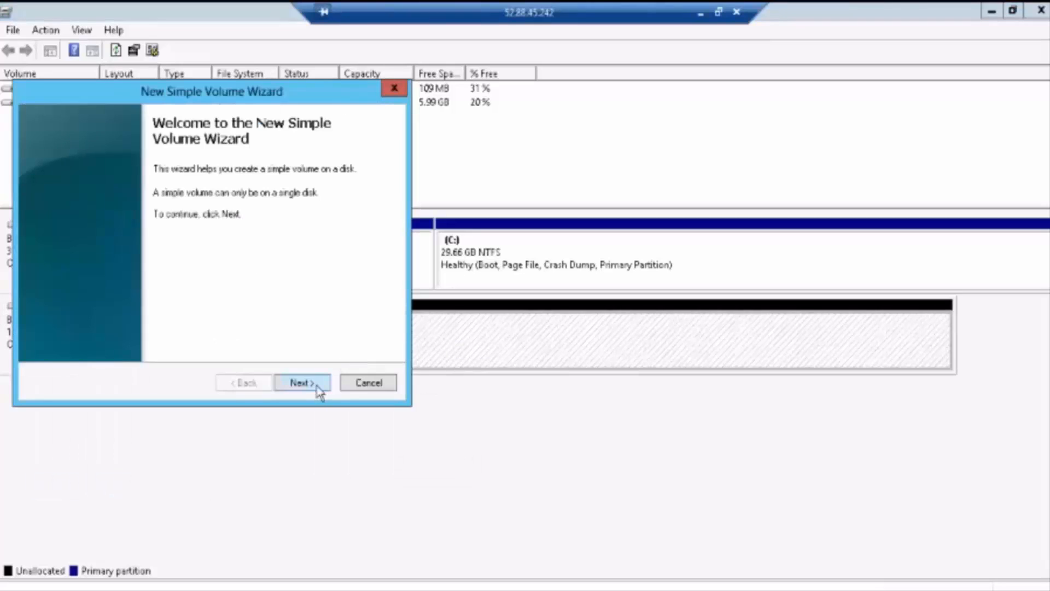
left_click(301, 382)
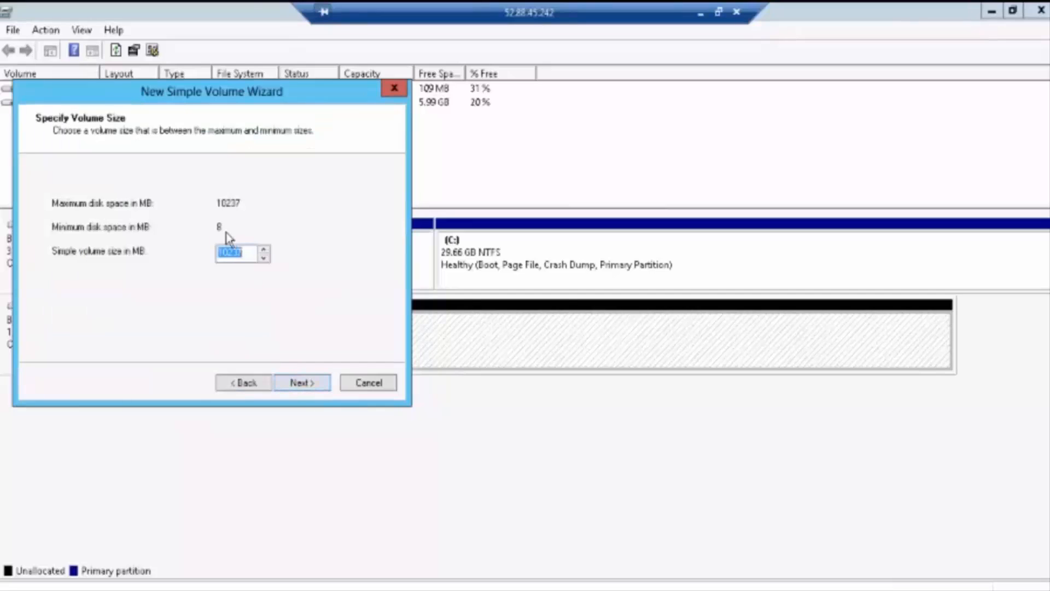
left_click(316, 384)
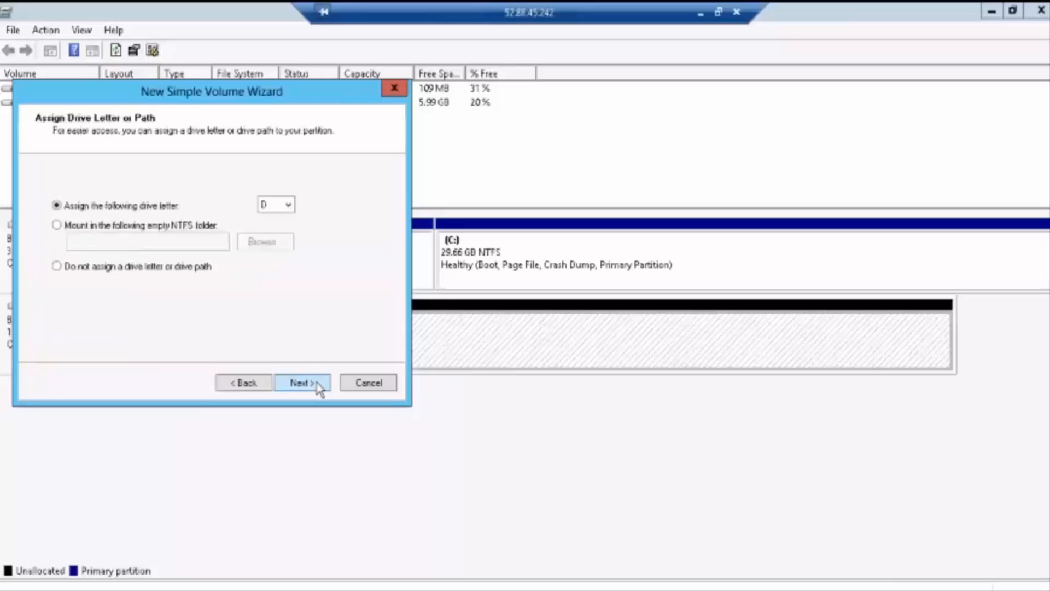
left_click(288, 207)
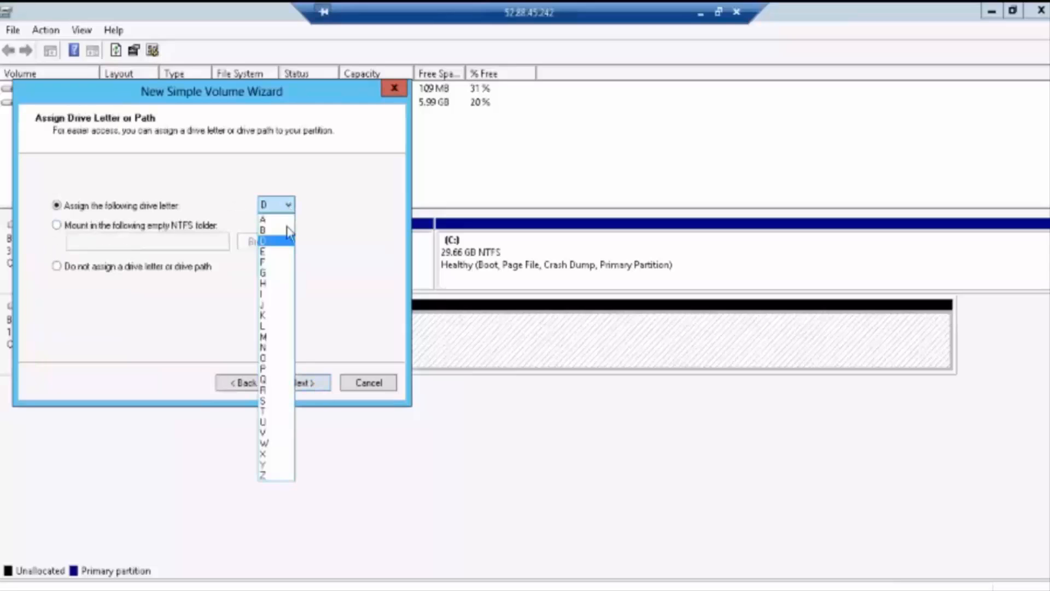
left_click(276, 477)
left_click(316, 384)
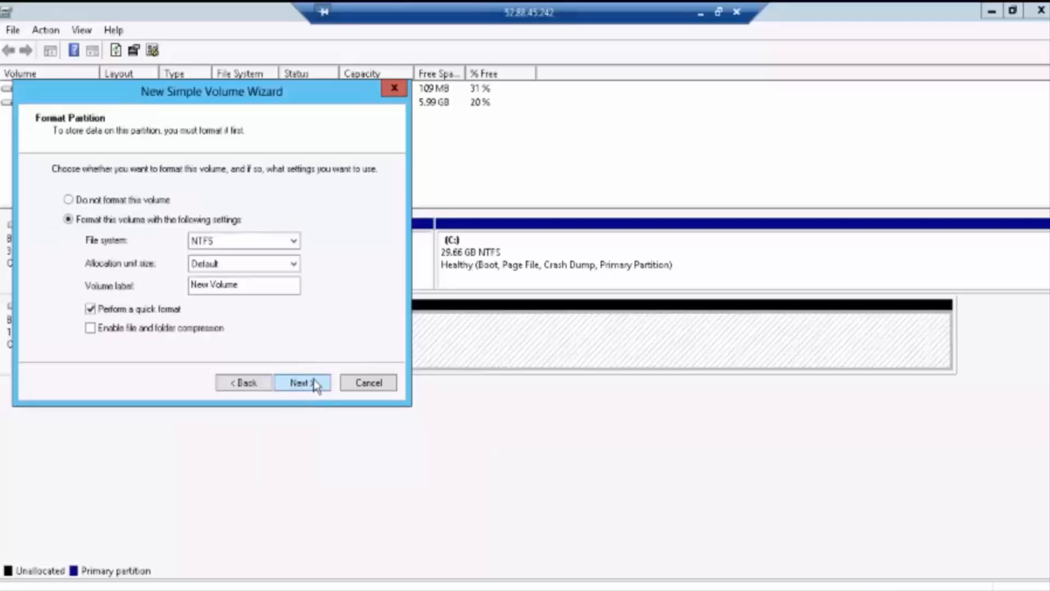
Step: Keep drive letter Z over folder mounting, accept NTFS quick format, and finish the wizard
left_click(242, 383)
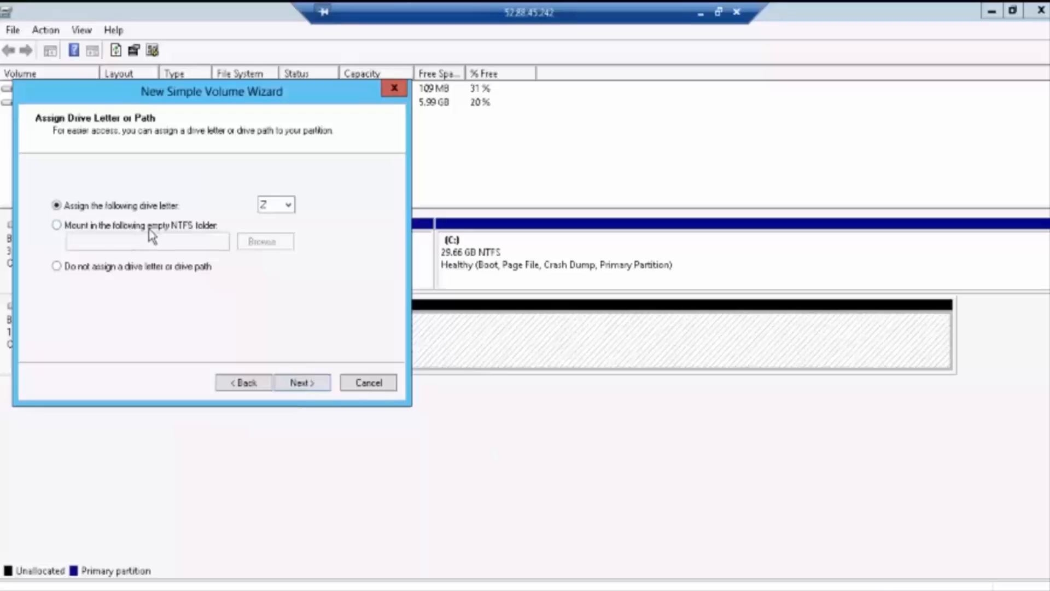
left_click(92, 228)
left_click(88, 206)
left_click(310, 383)
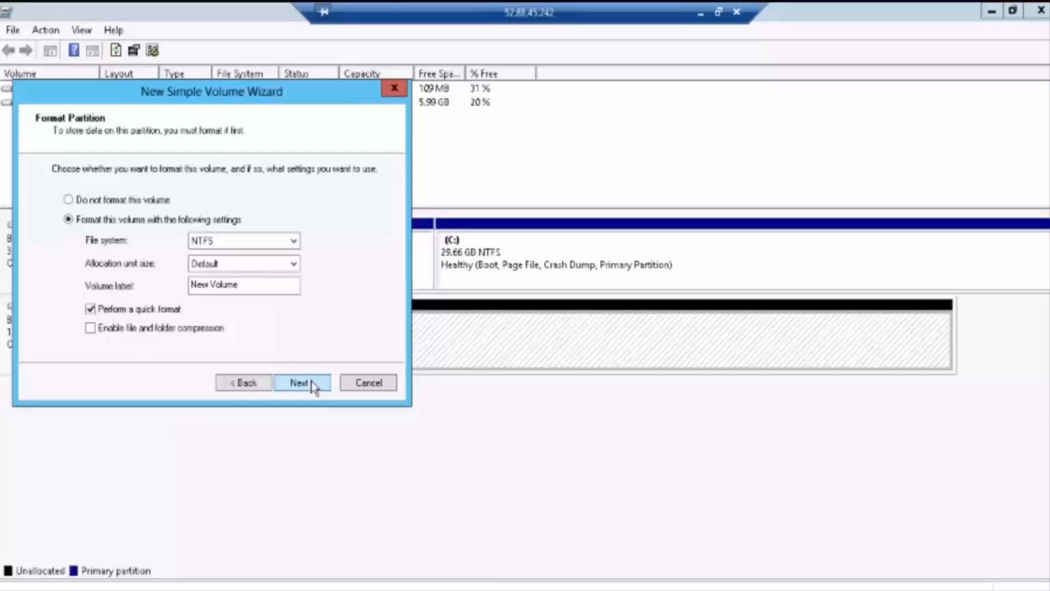
left_click(310, 382)
left_click(311, 383)
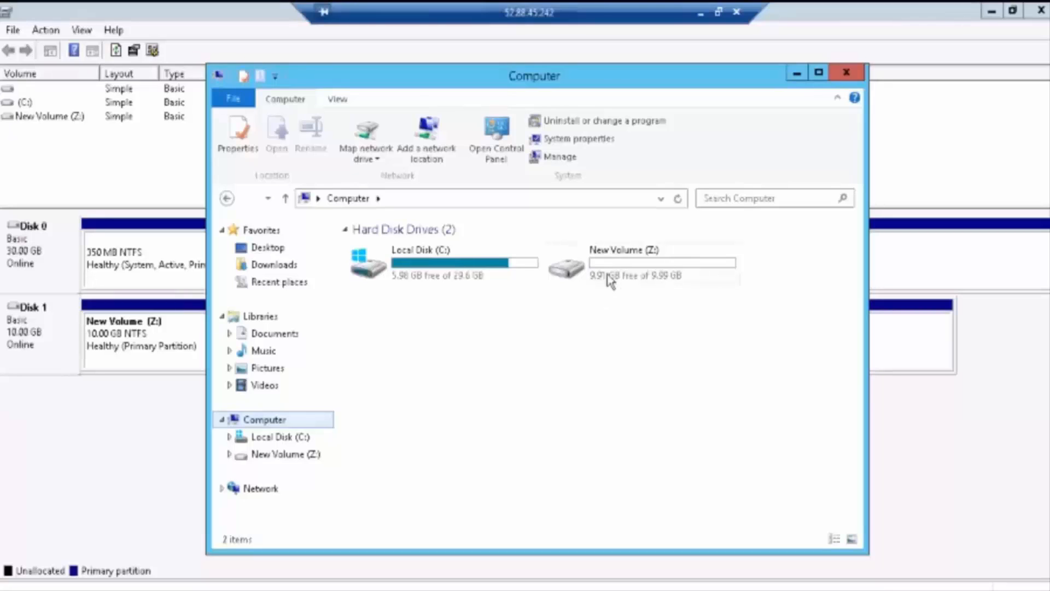
Step: Open New Volume (Z:) from Computer and confirm it is empty
left_click(612, 271)
right_click(614, 273)
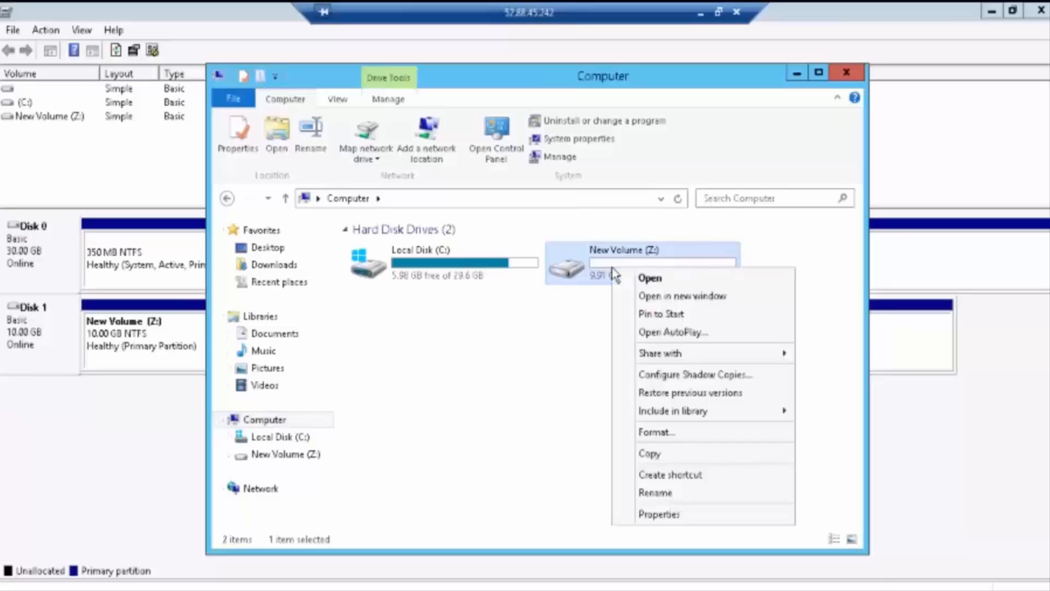
left_click(594, 256)
double_click(594, 256)
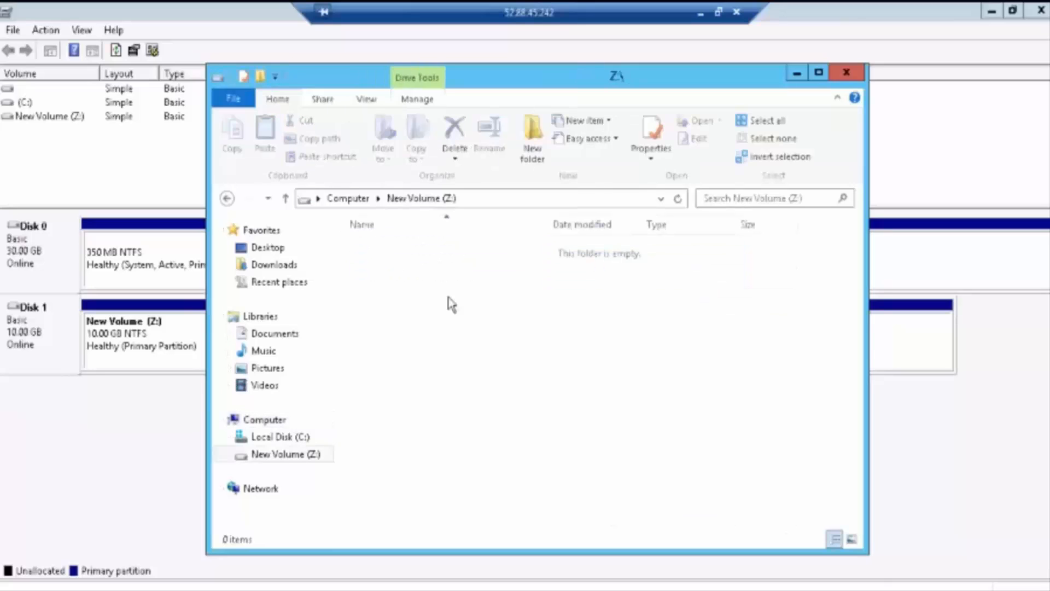
right_click(447, 299)
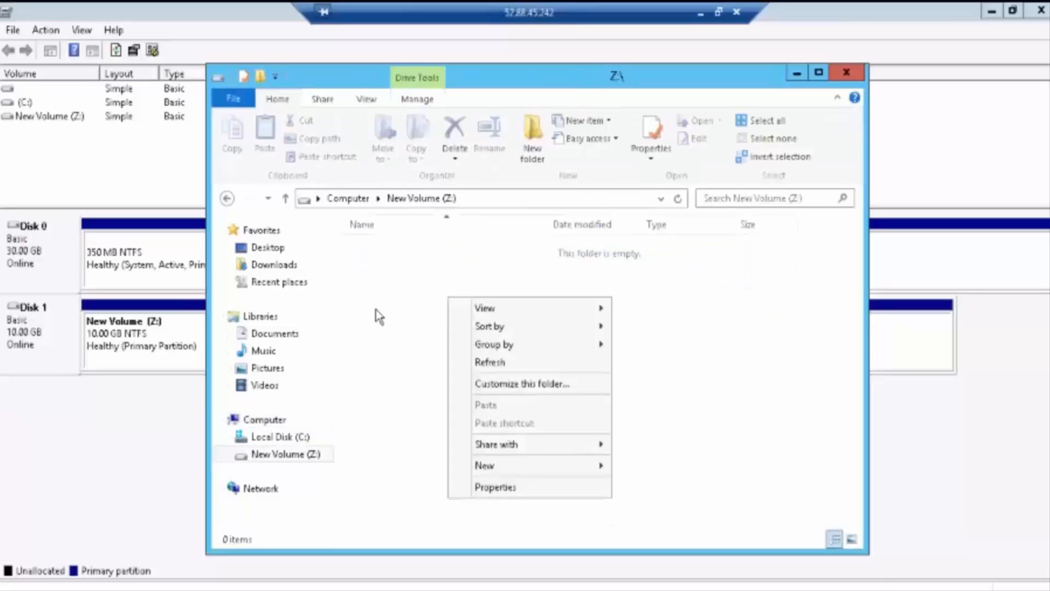
Step: Browse C:\ and PerfLogs in a second Explorer window, then return to Z:\
key("super+e")
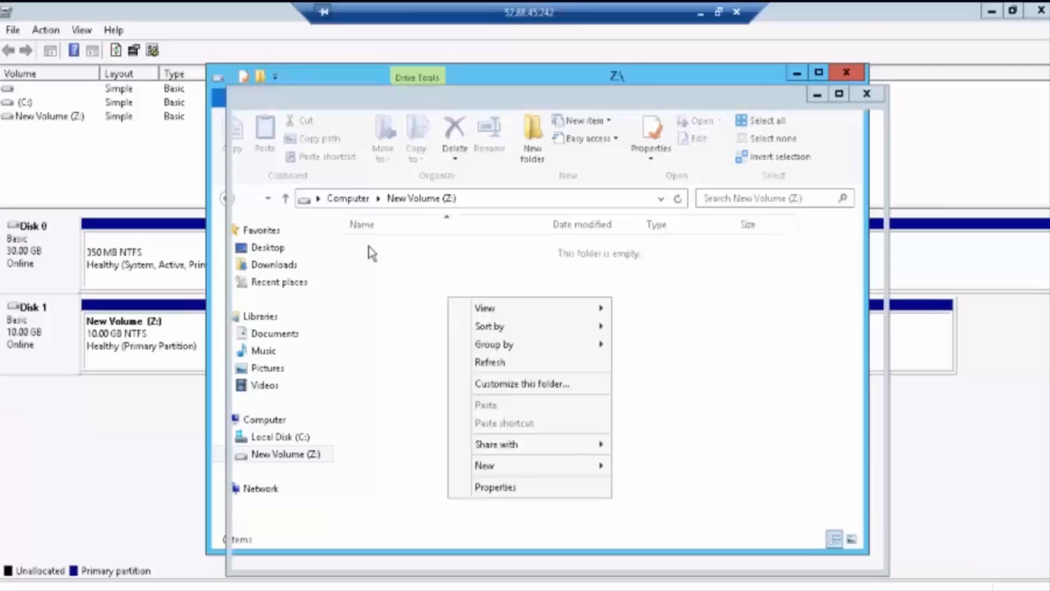
double_click(440, 295)
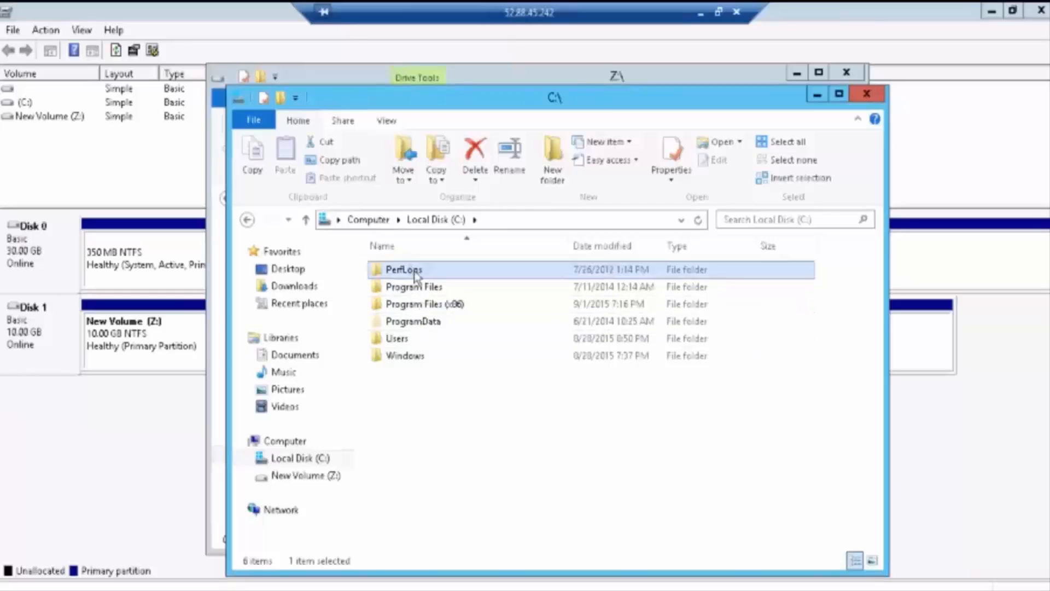
double_click(416, 270)
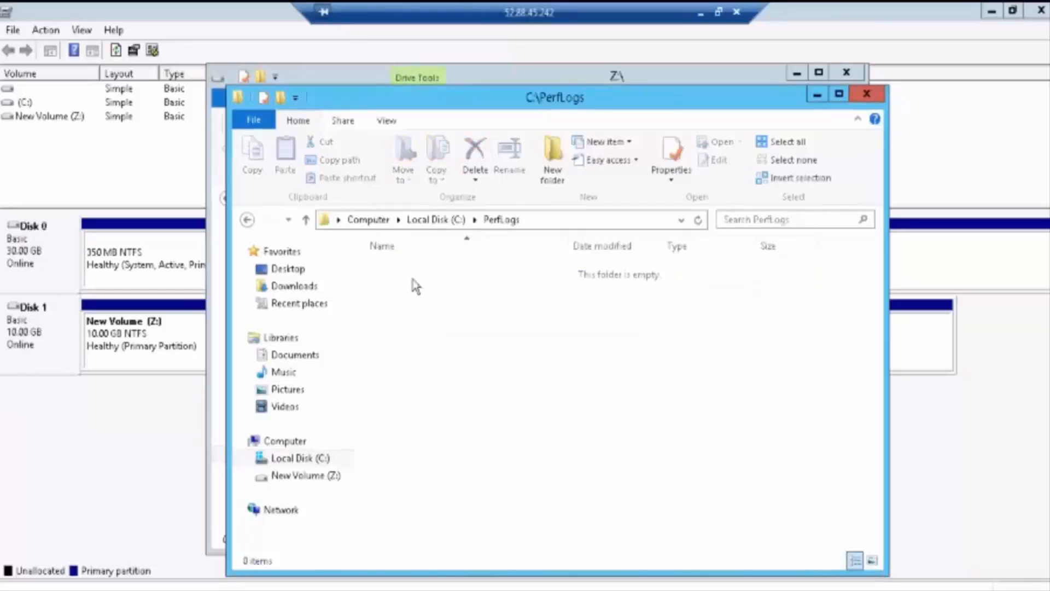
left_click(247, 220)
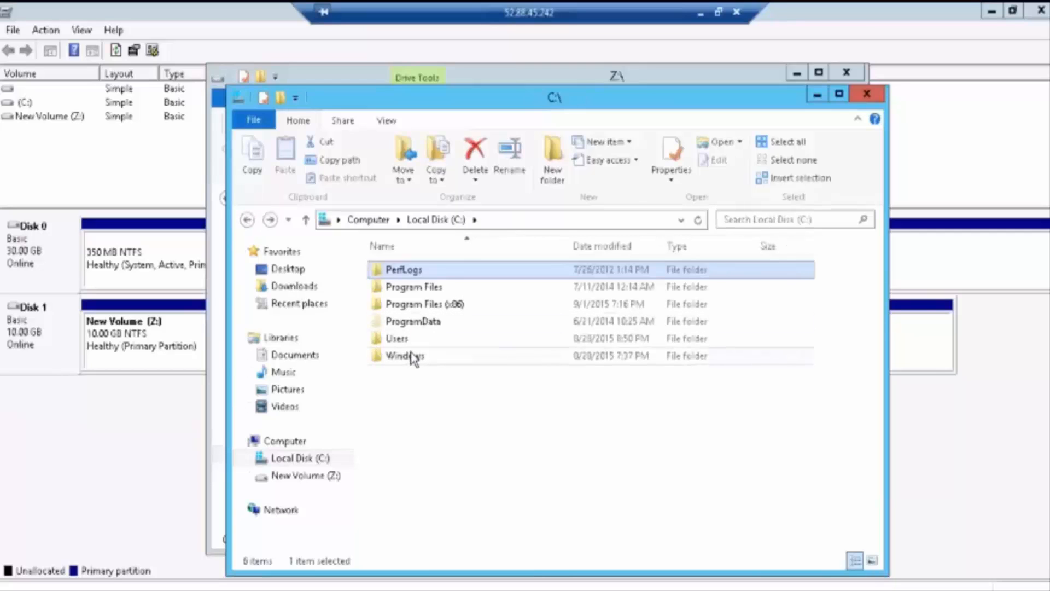
key("alt+Tab")
Step: Save New Text Document.txt on Z: containing 'Hi I am stored in VOLUME.........', then close Explorer
right_click(620, 289)
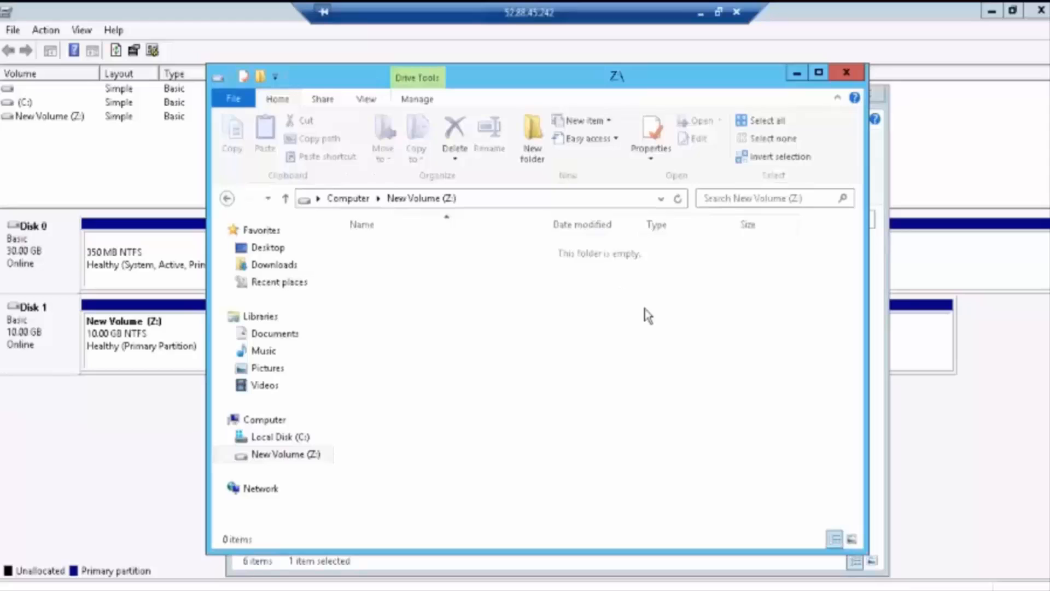
mouse_move(694, 462)
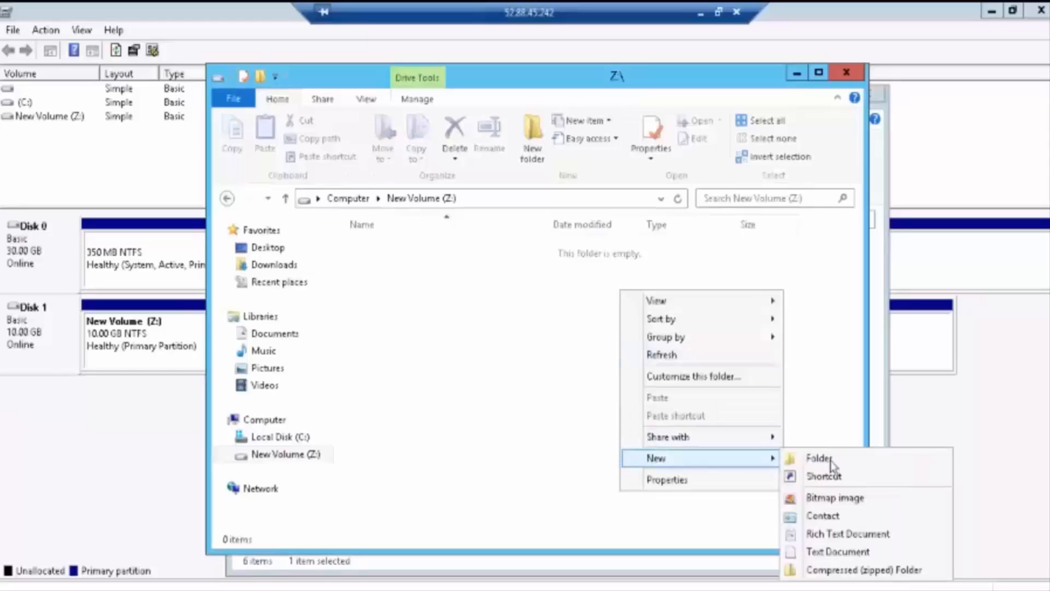
left_click(827, 552)
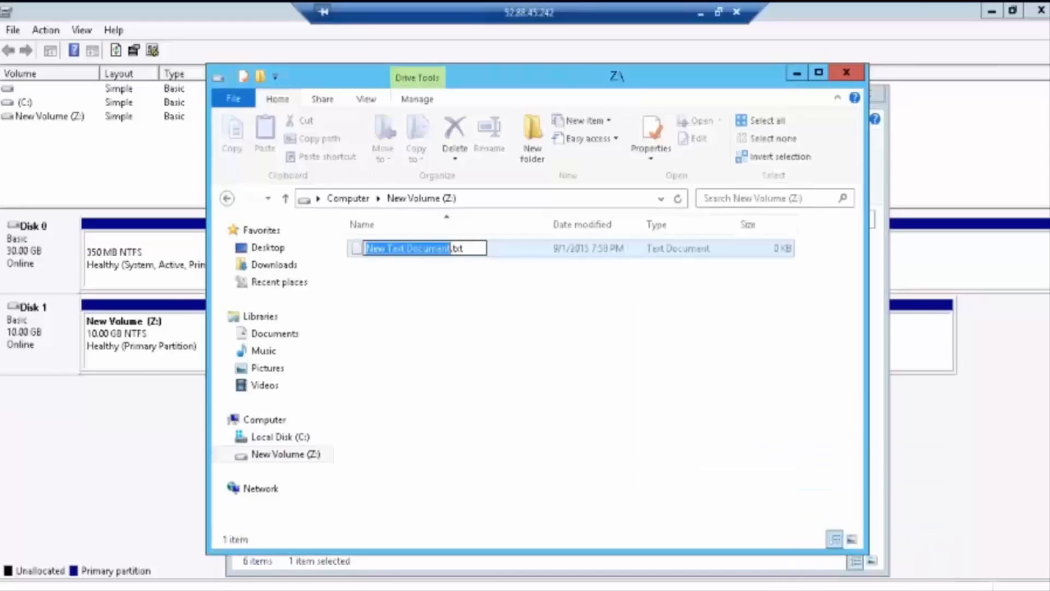
key("Return")
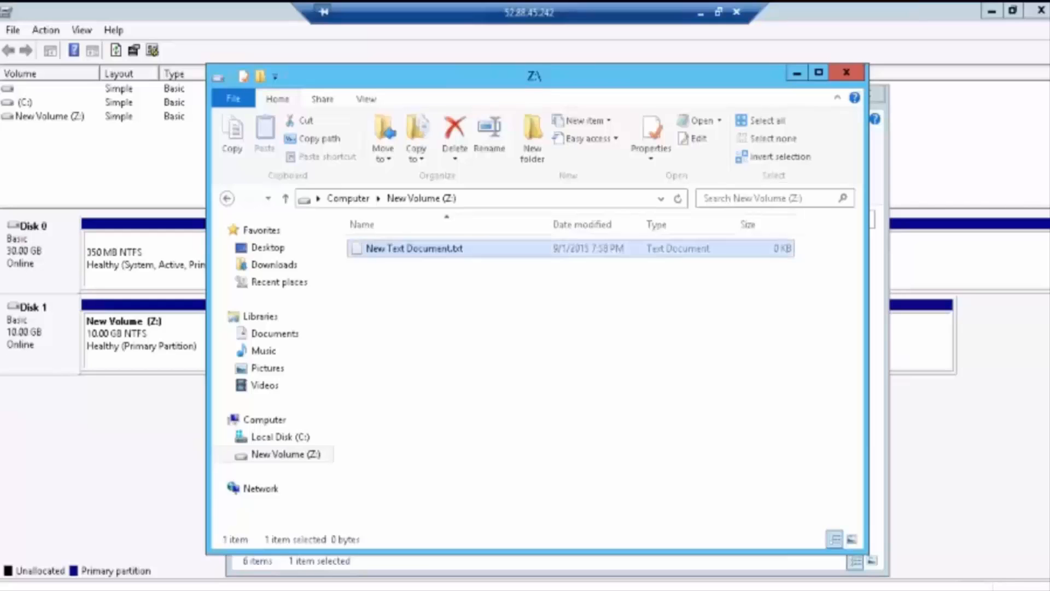
key("Return")
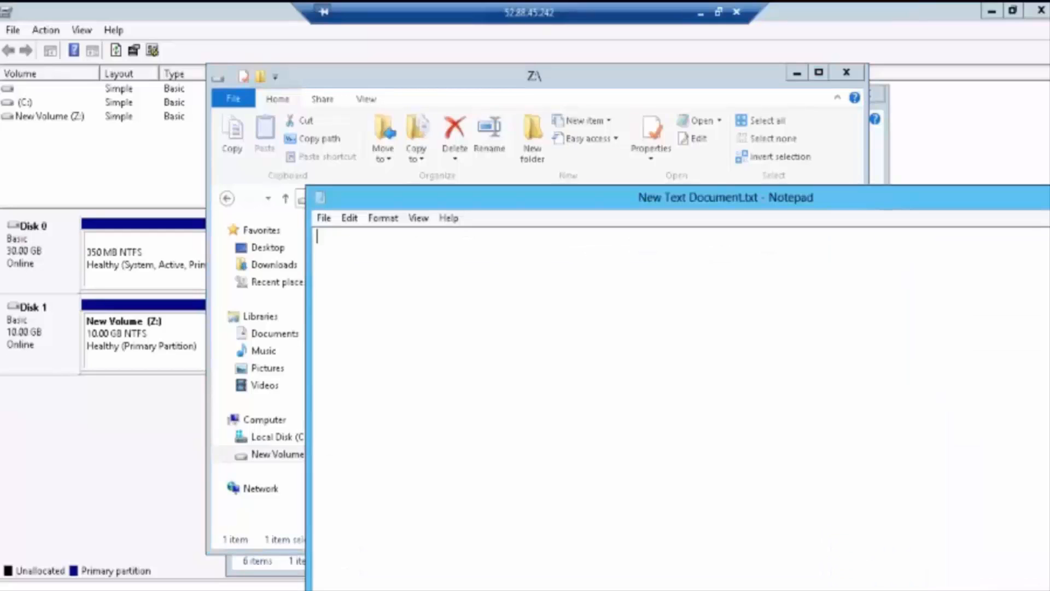
type("Hi I am stored in")
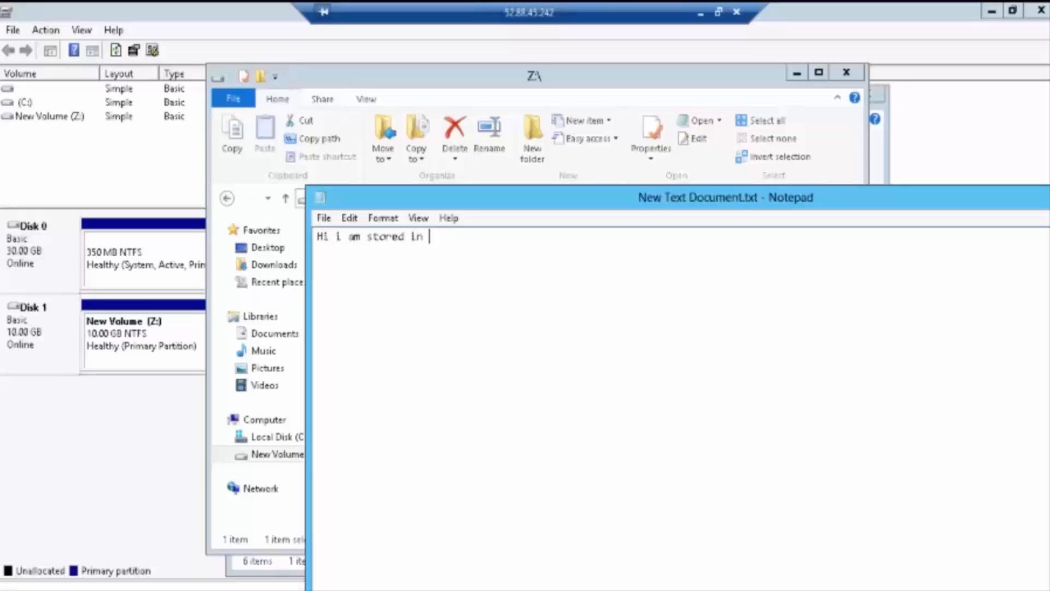
type(" VOLUME..........!")
key("alt+F4")
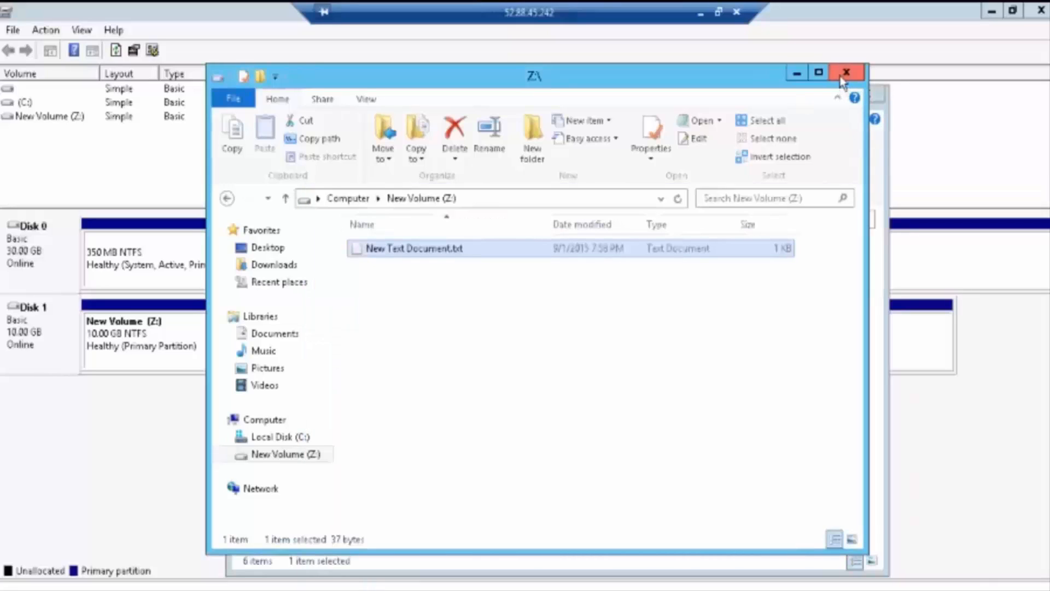
left_click(843, 80)
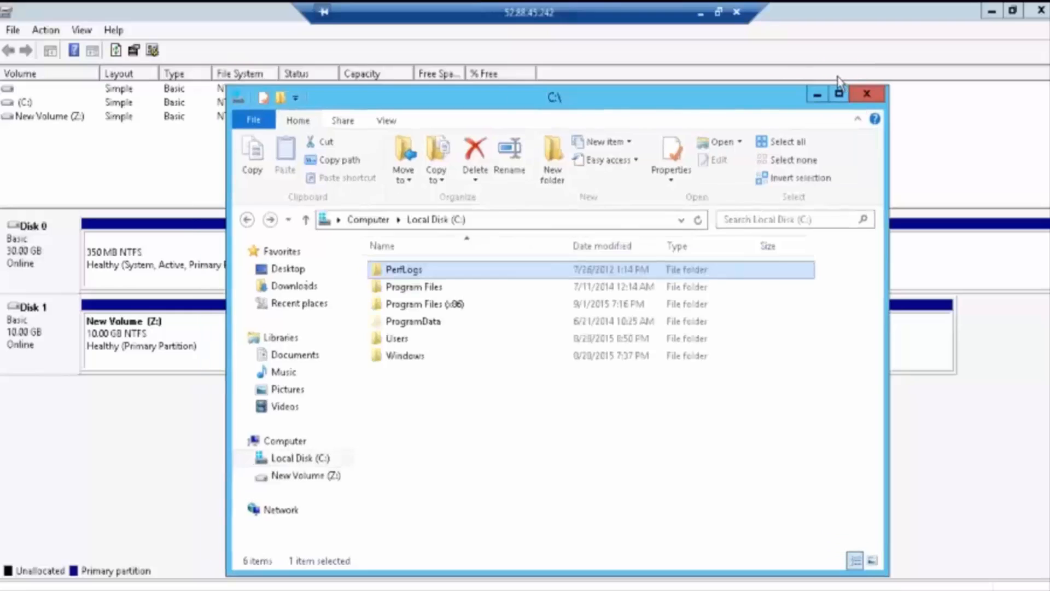
left_click(870, 96)
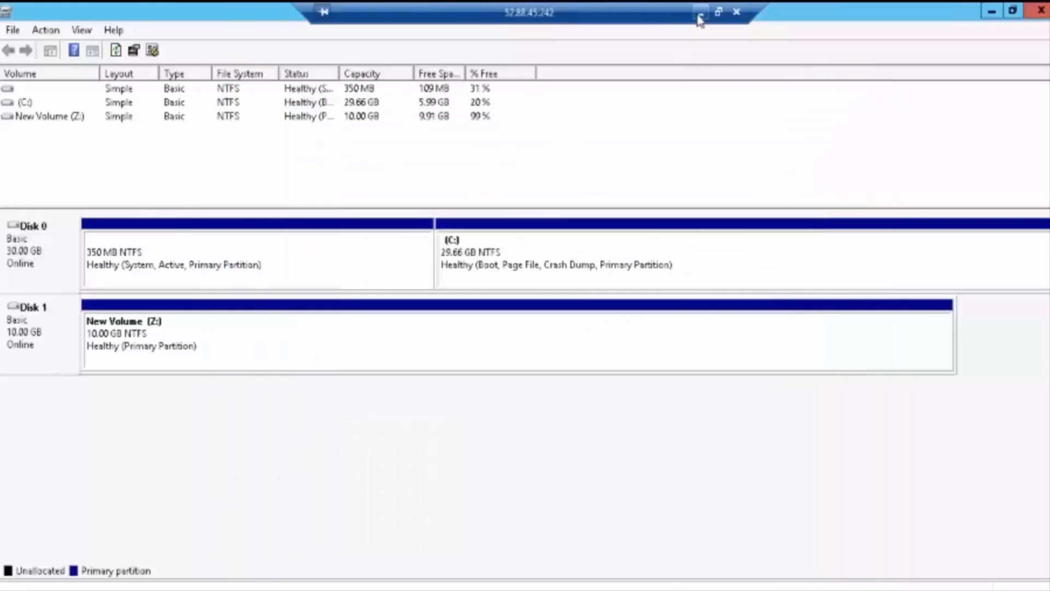
Step: Leave the remote session and bring up the EBS volumes list in the EC2 console
left_click(700, 12)
left_click(678, 156)
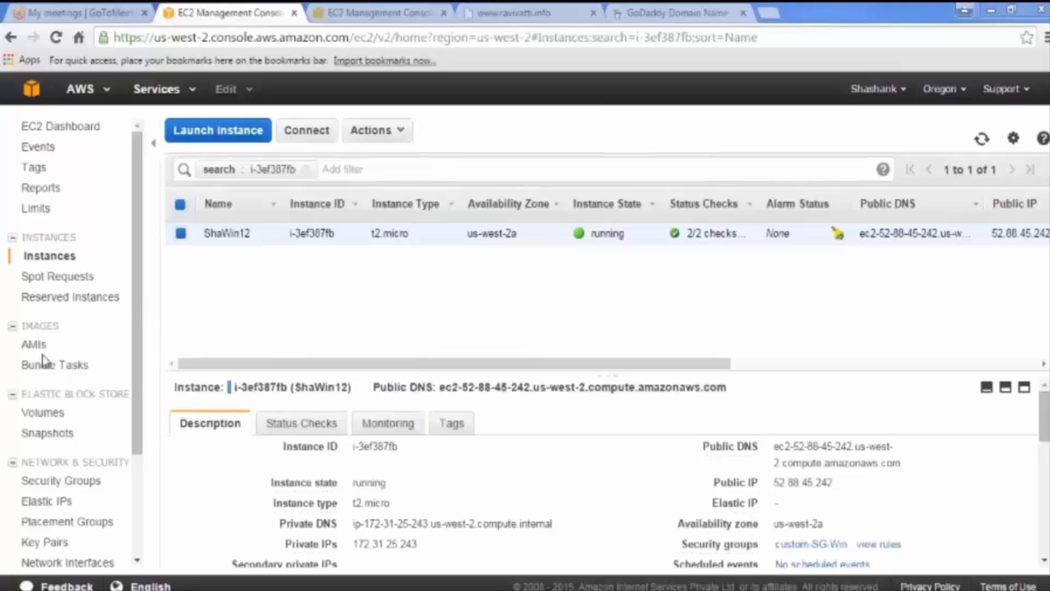
left_click(54, 417)
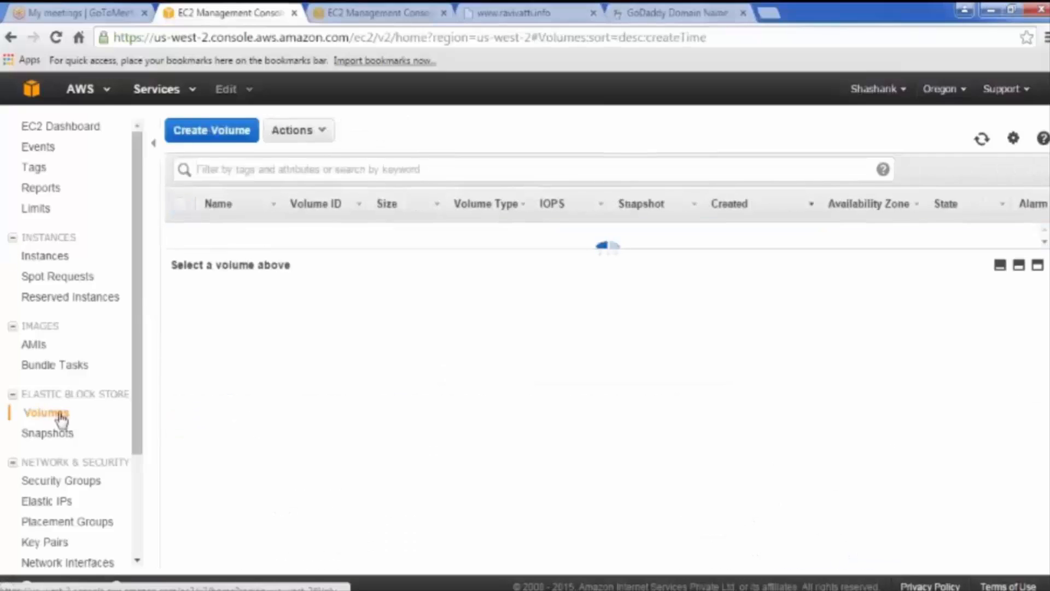
left_click(1021, 267)
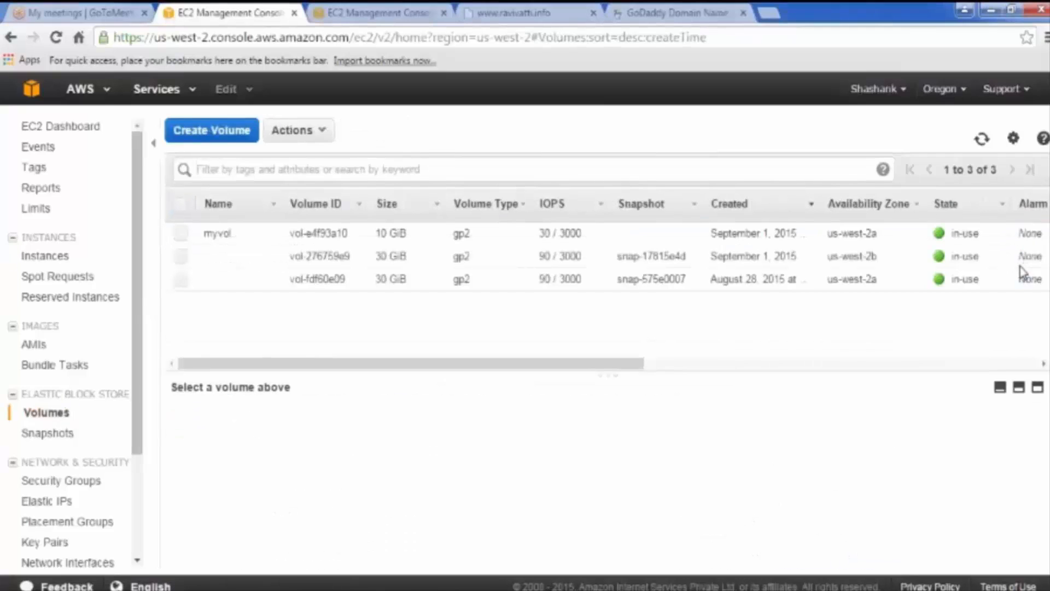
Step: Select myvol and detach it from the Windows instance, confirming with Yes, Detach
left_click(304, 135)
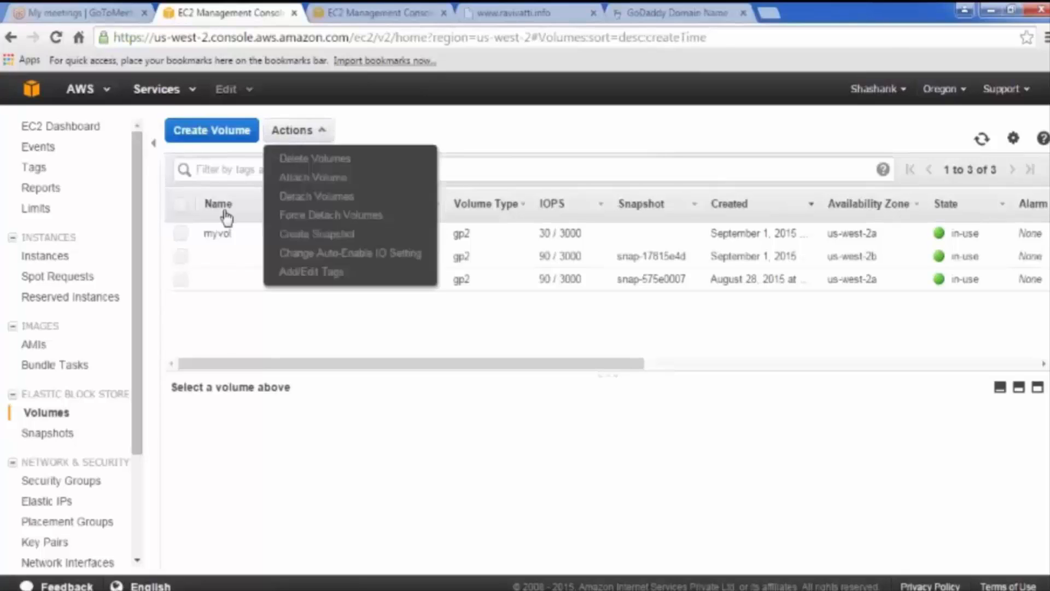
left_click(251, 335)
left_click(181, 233)
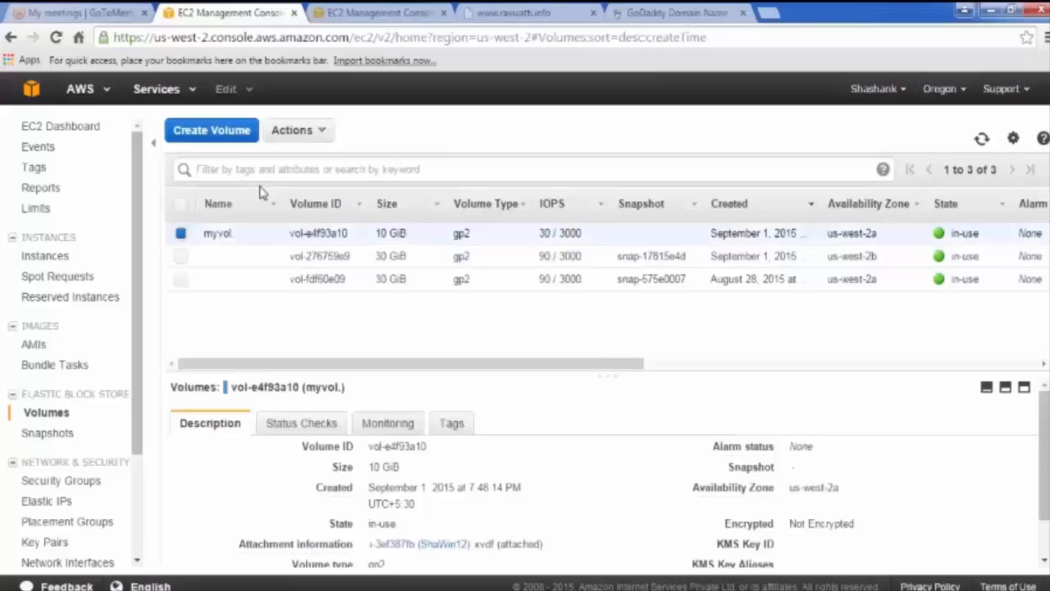
left_click(295, 134)
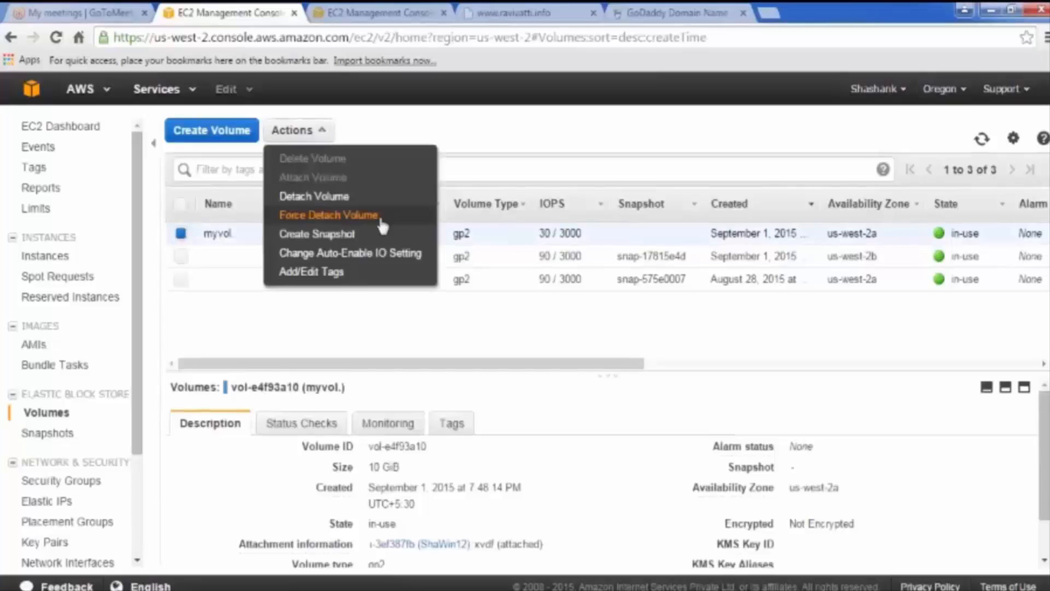
left_click(328, 198)
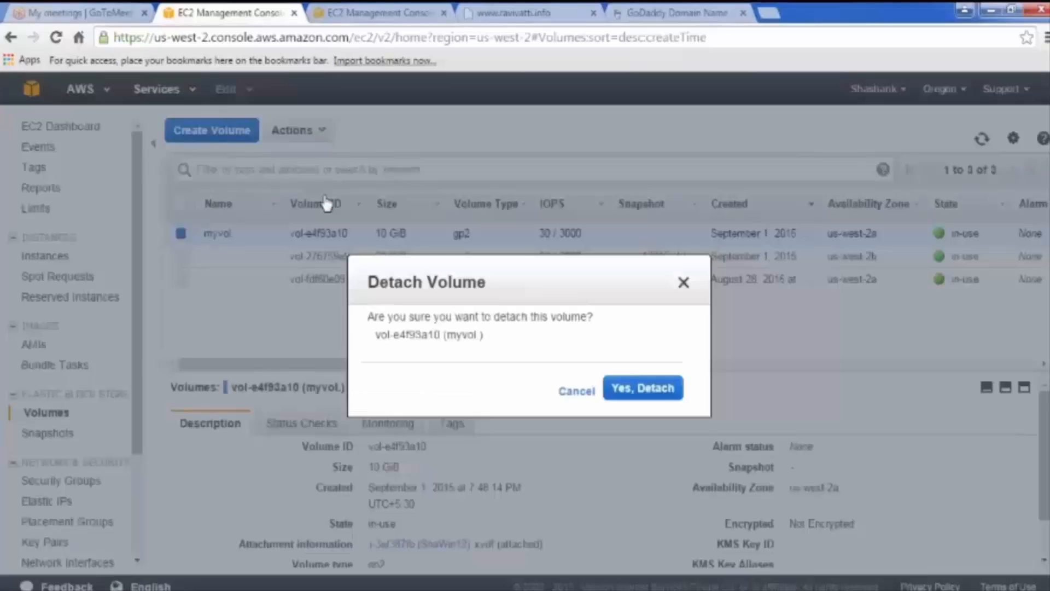
left_click(623, 387)
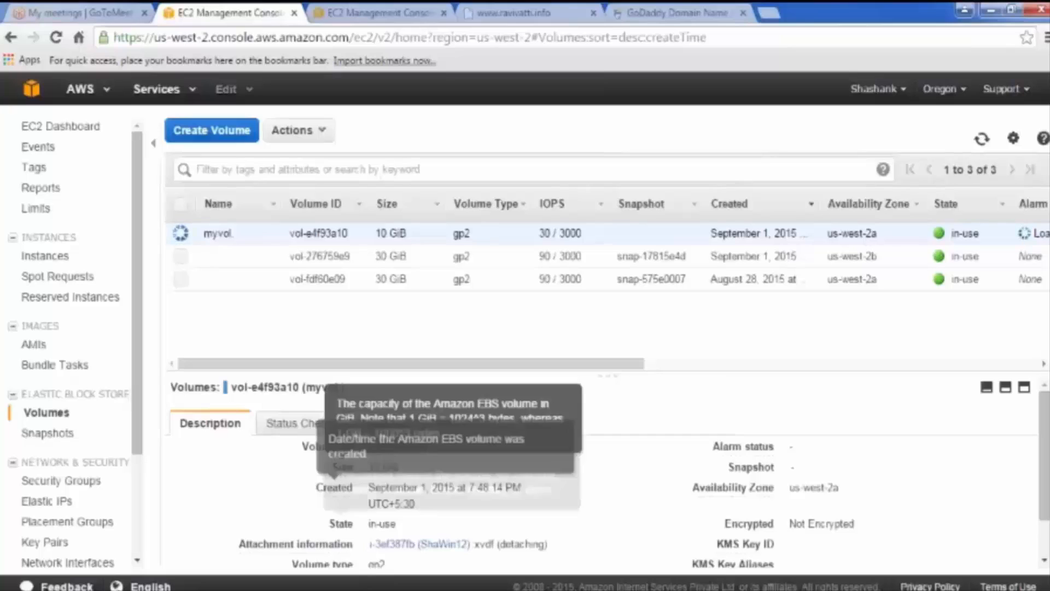
Step: Back on the remote instance, confirm Disk 1 is gone and Computer lists only Local Disk (C:)
mouse_move(356, 588)
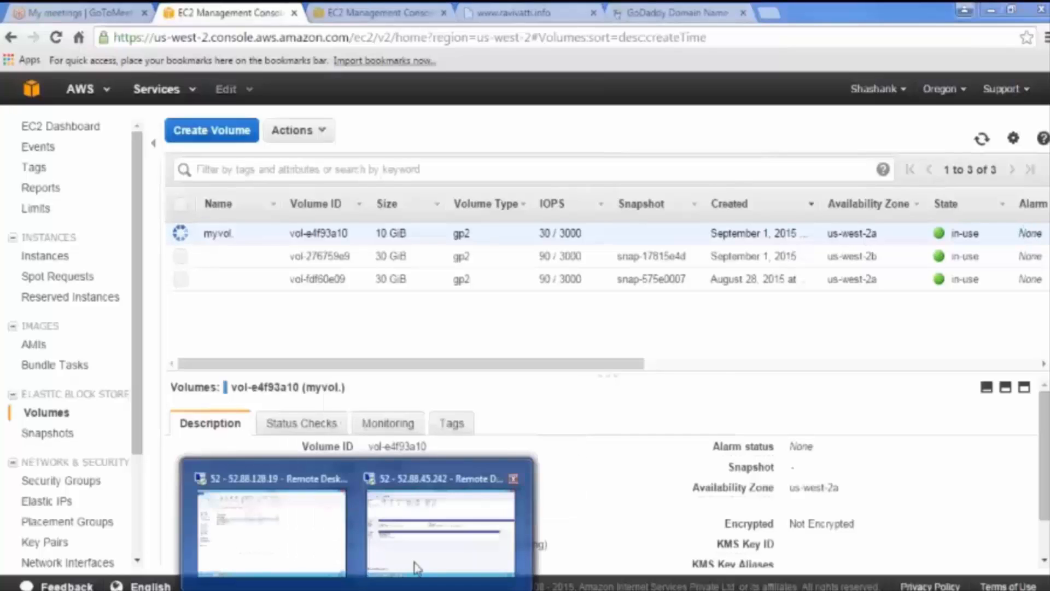
left_click(435, 549)
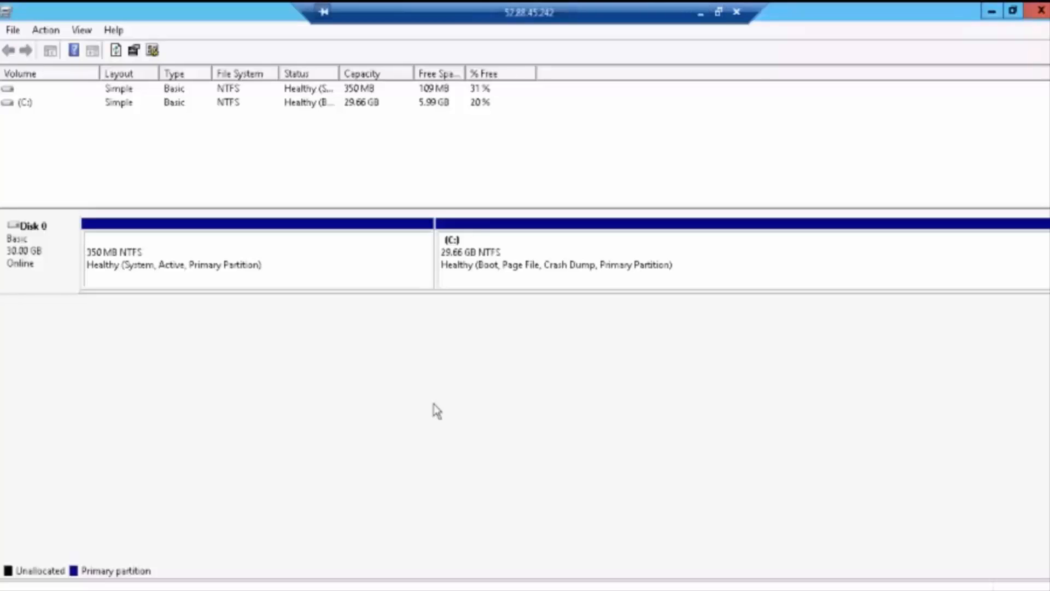
key("super+e")
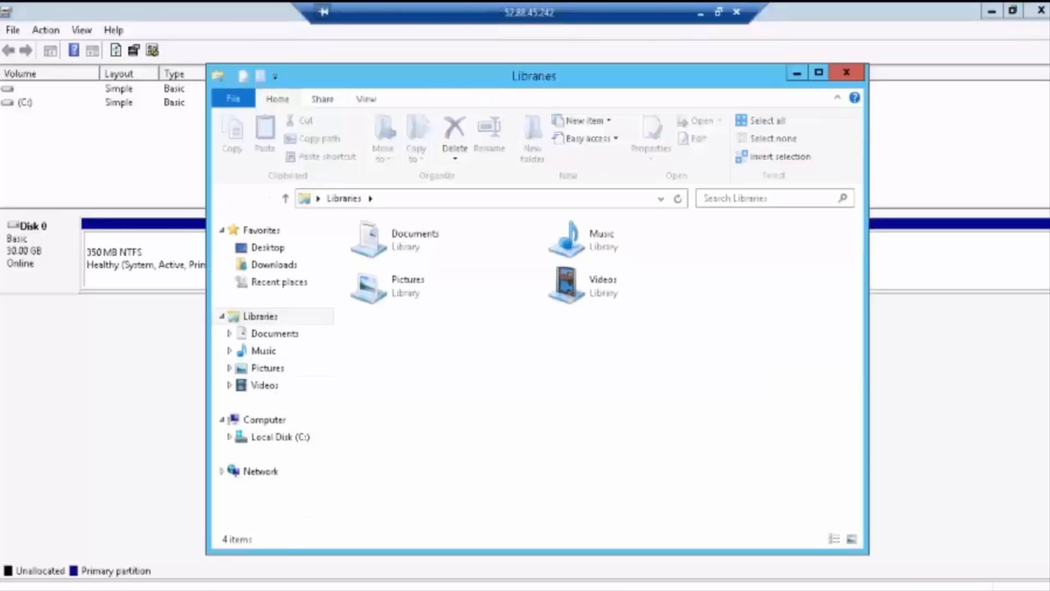
left_click(265, 419)
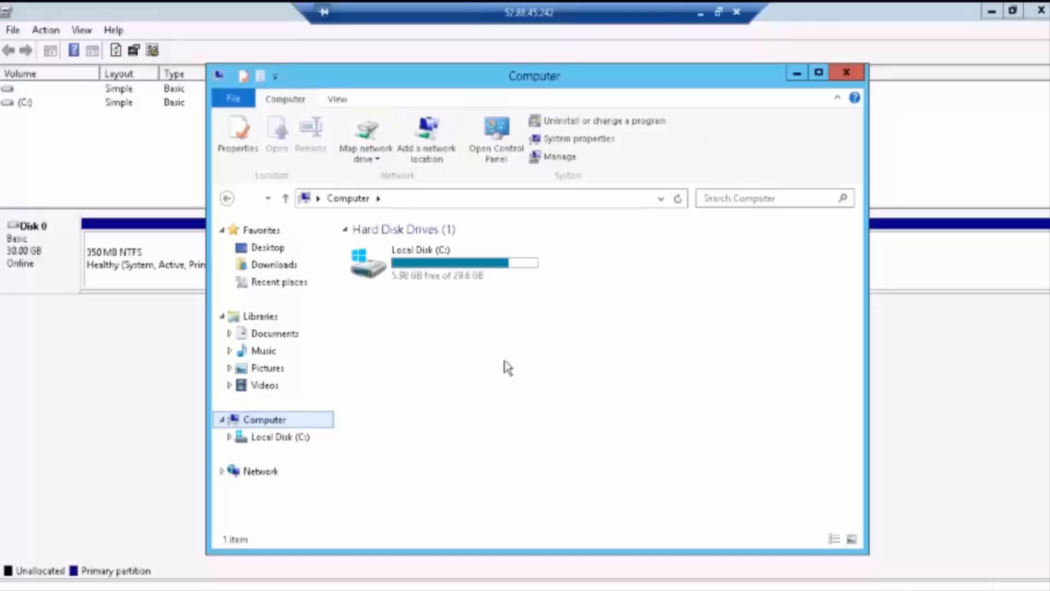